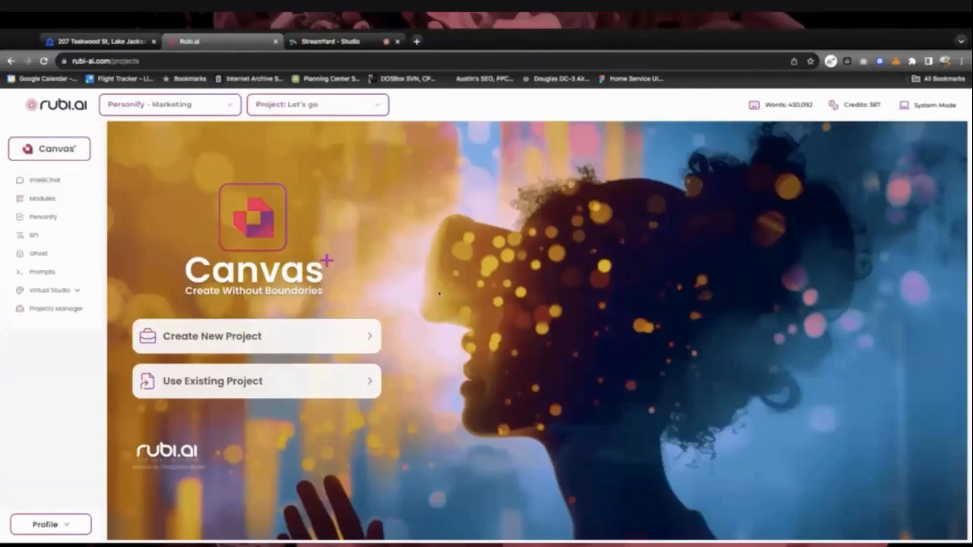
Start a new Canvas+ project and place the cursor in the Project Name field
click(212, 336)
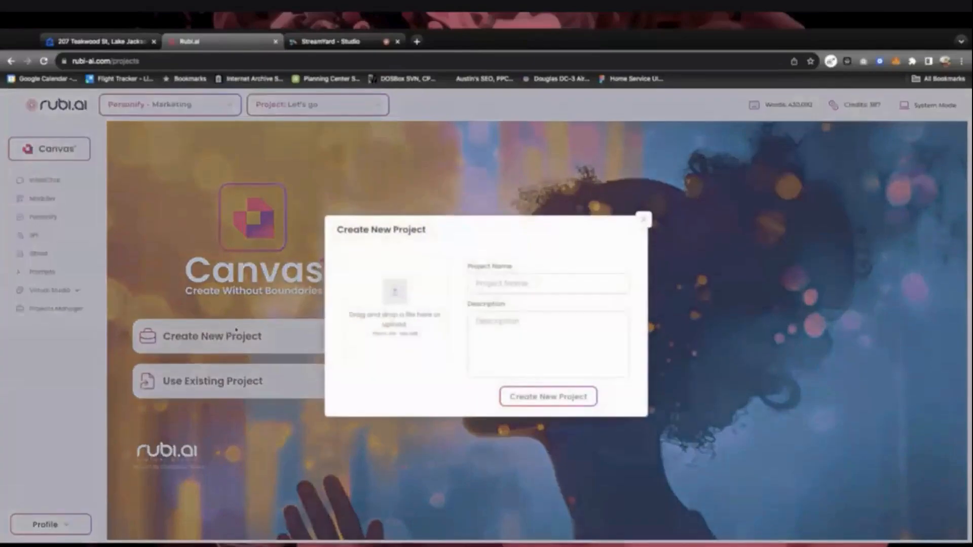
click(556, 283)
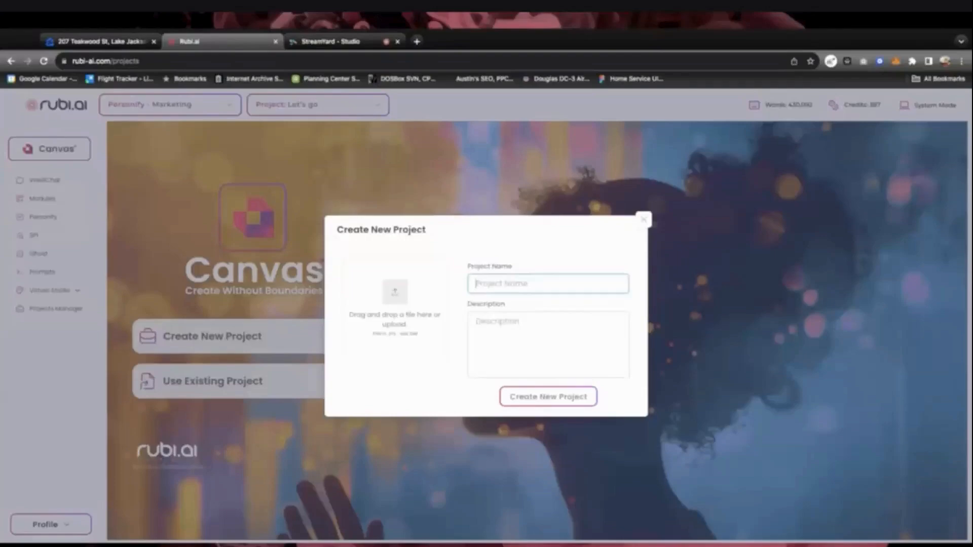
Create project 'LJF Property' described 'Assets for big house' with the house photo attached
text(LA)
text(F Property)
click(513, 330)
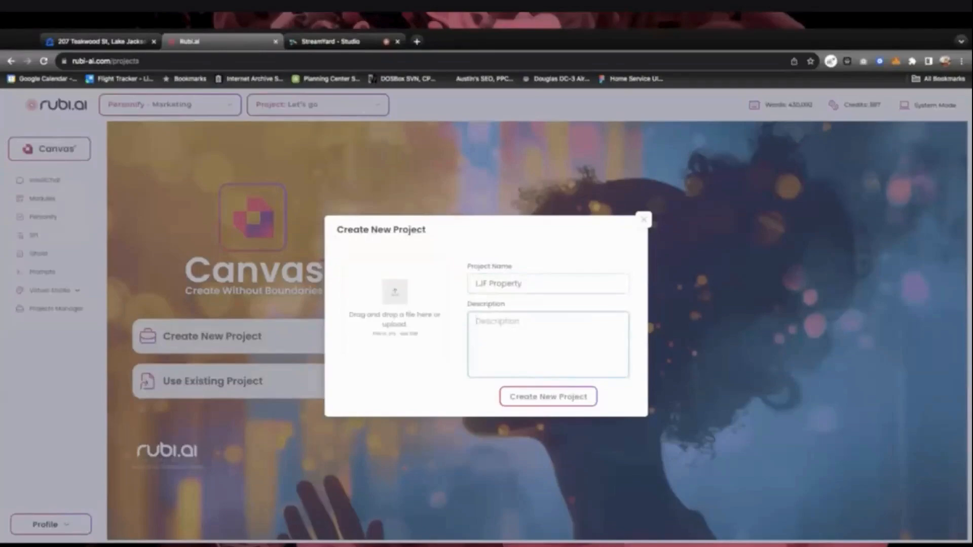
text(Assets for big house)
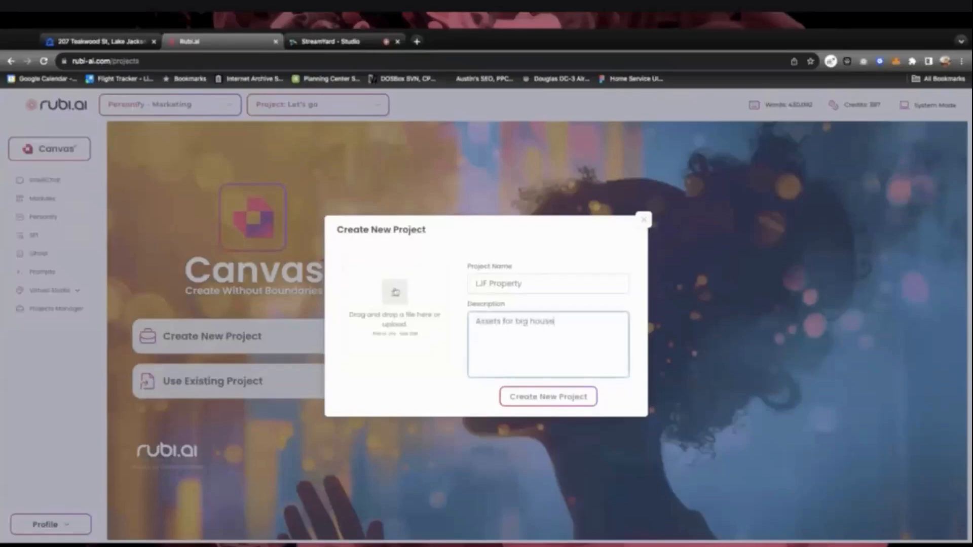
click(395, 293)
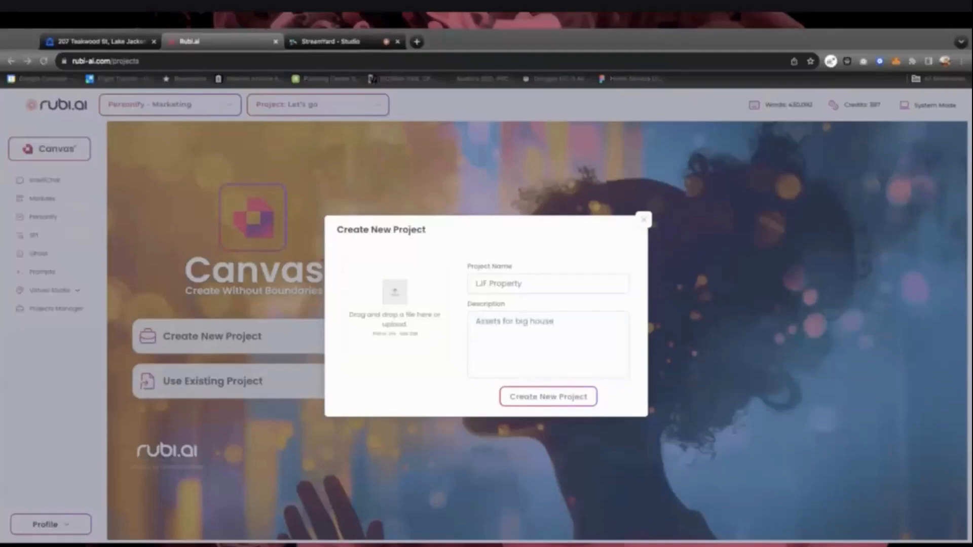
click(543, 349)
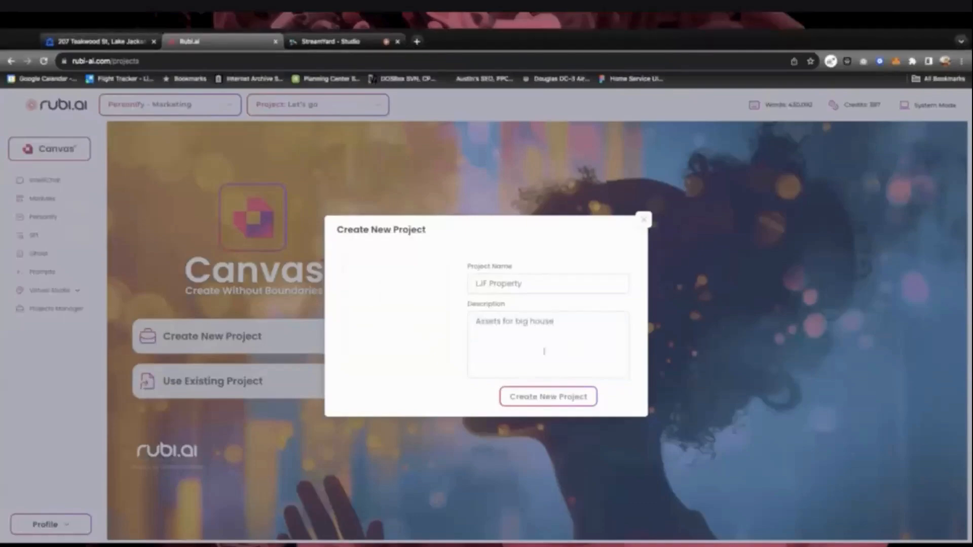
click(561, 398)
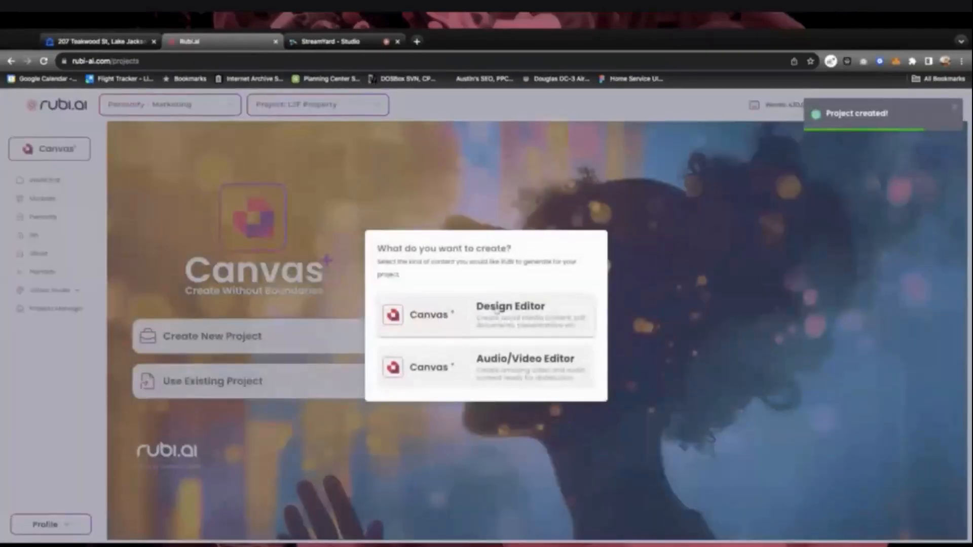
Open a Design Editor page and set its format to Instagram Photo, 1080 × 1080 px
click(490, 318)
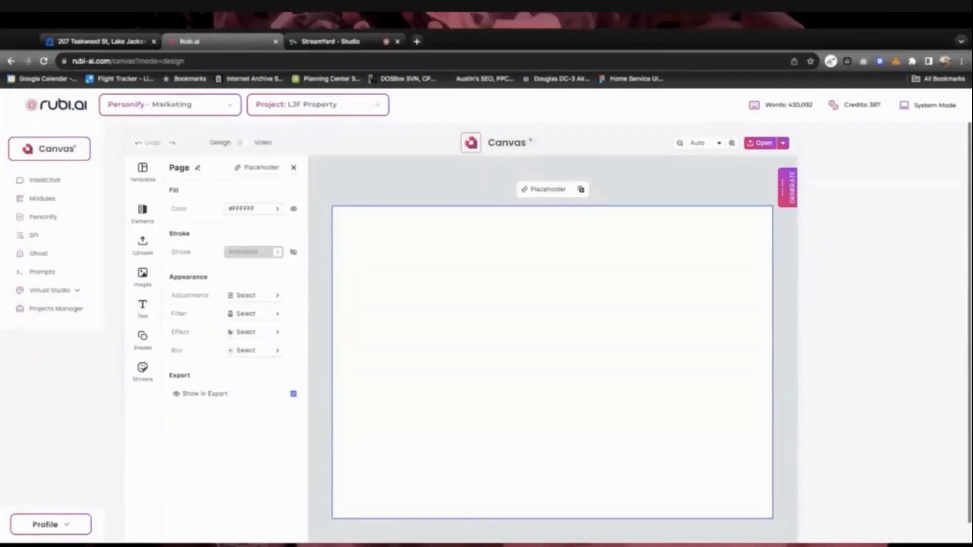
click(292, 169)
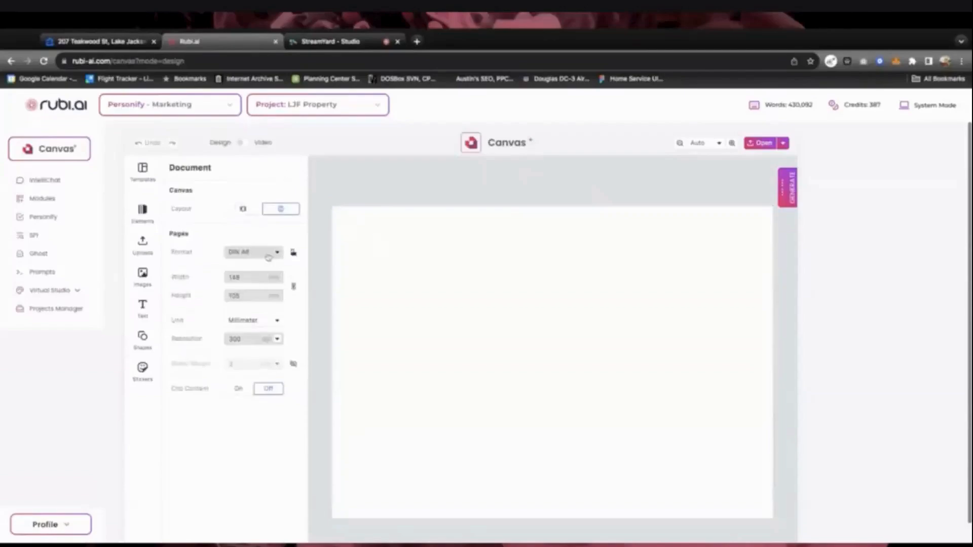
click(269, 256)
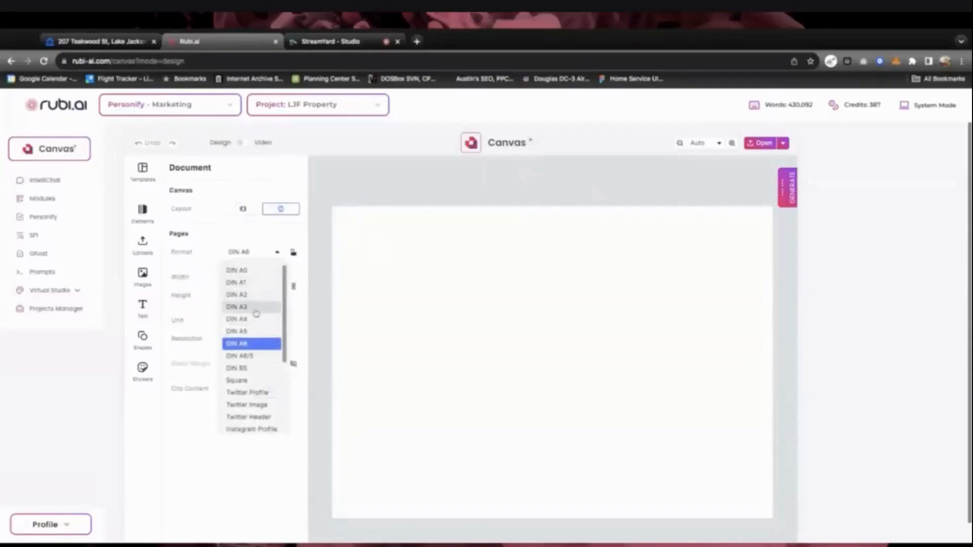
scroll(255, 284, down, 1)
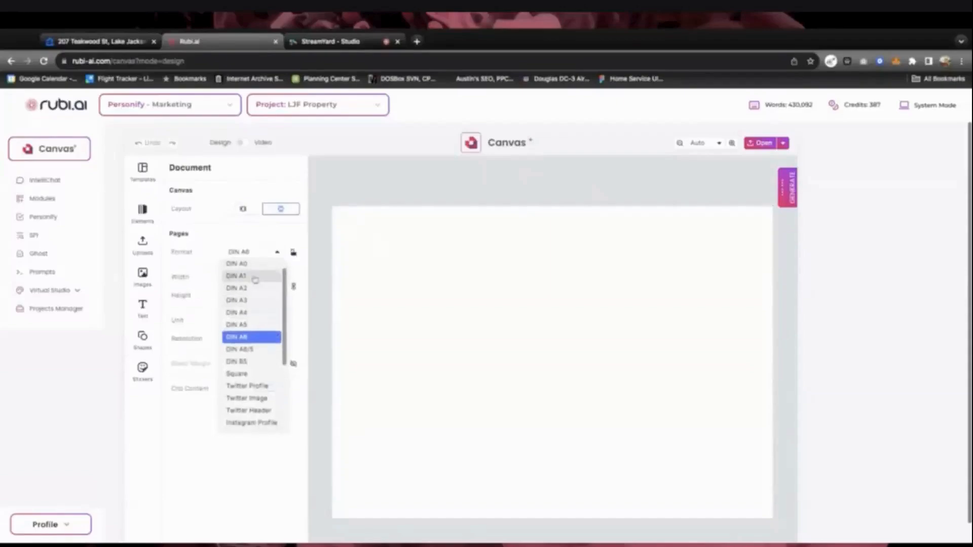
scroll(255, 280, down, 5)
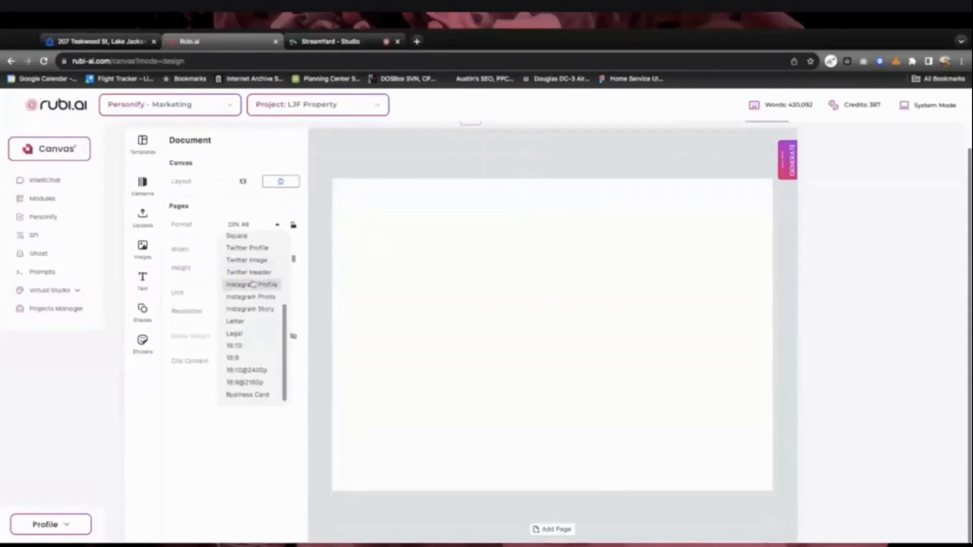
scroll(254, 284, up, 2)
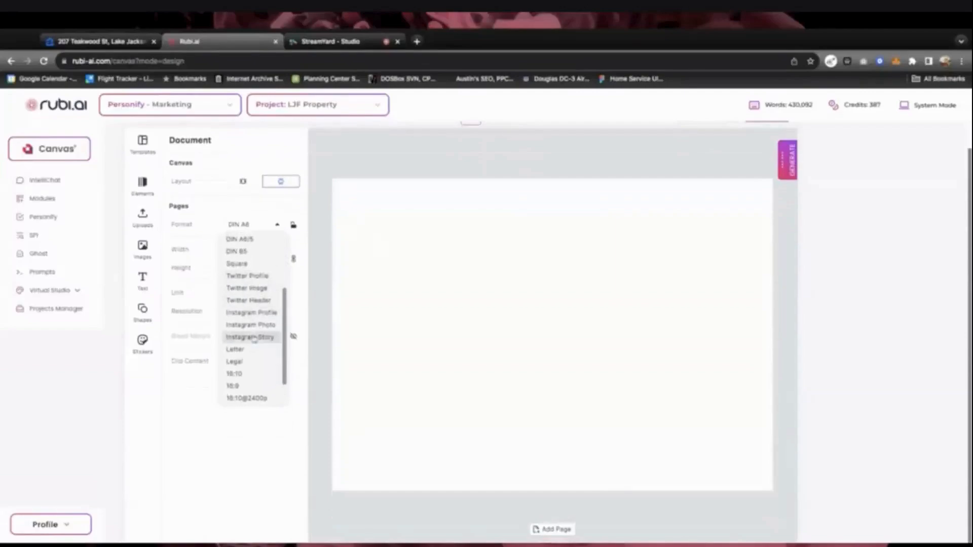
click(255, 325)
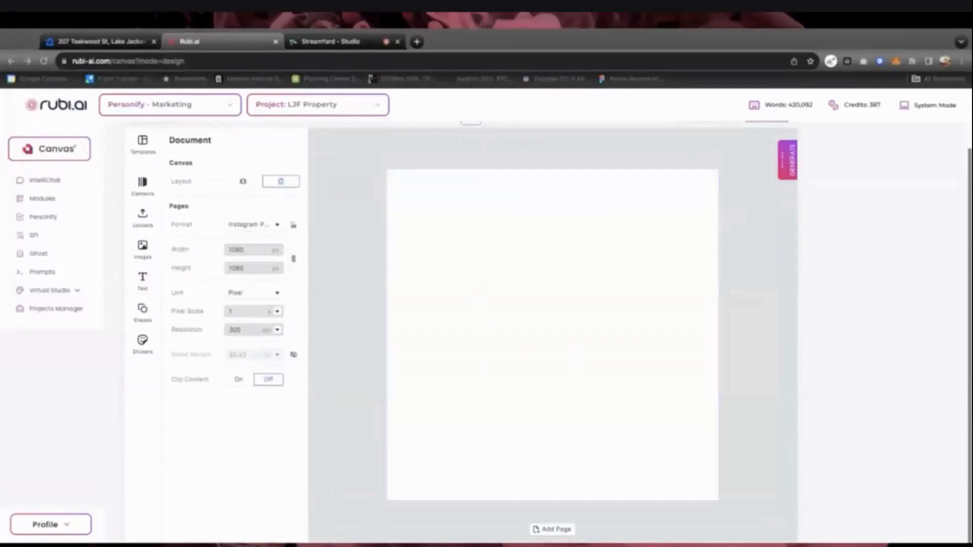
Drop the house photo onto the page and scale it to cover the whole square
drag(751, 334, 552, 335)
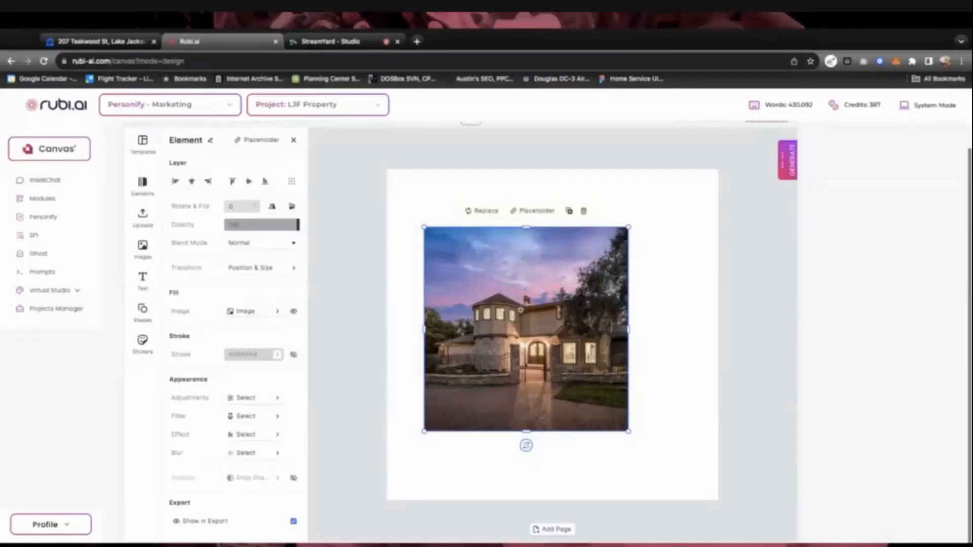
drag(520, 310, 409, 325)
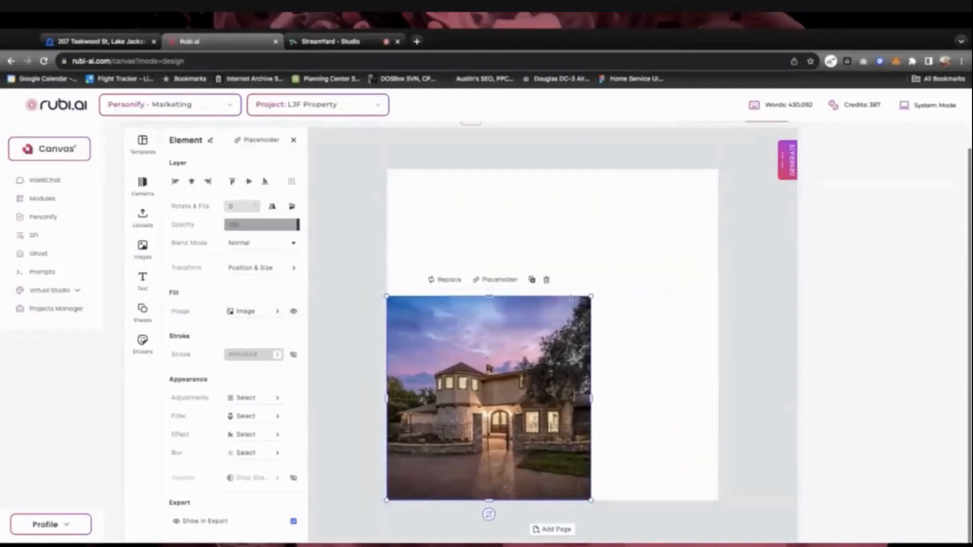
drag(592, 295, 720, 167)
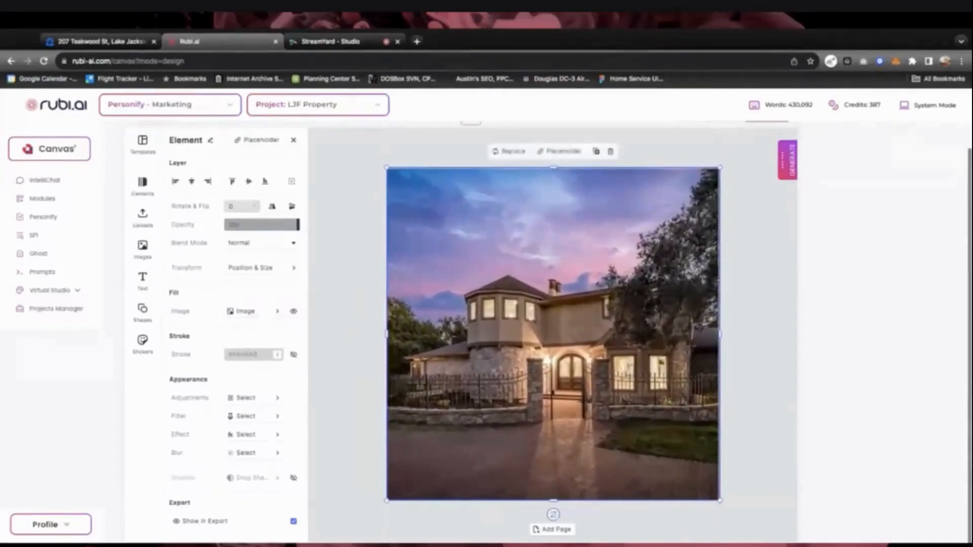
click(346, 263)
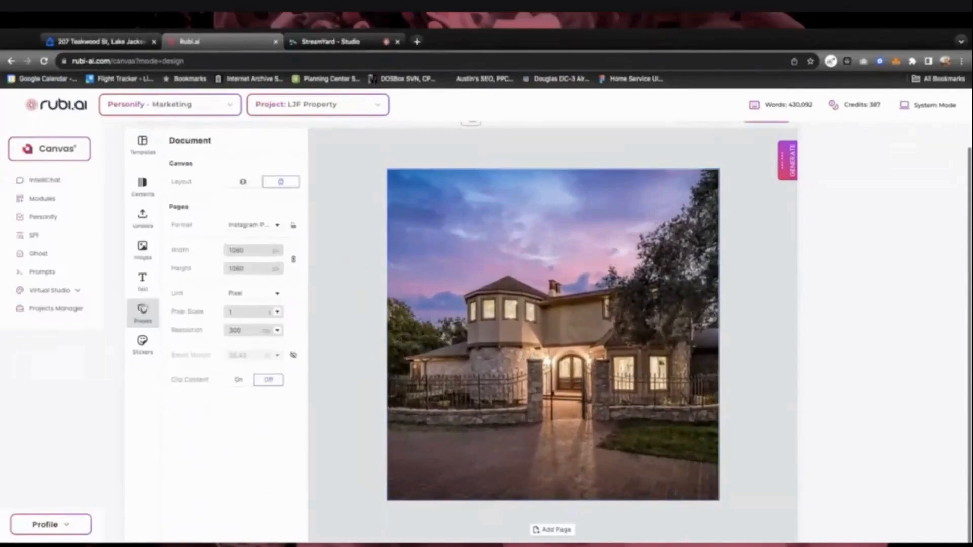
Add a black Basic rectangle and position it over the photo's lower-left area
click(143, 309)
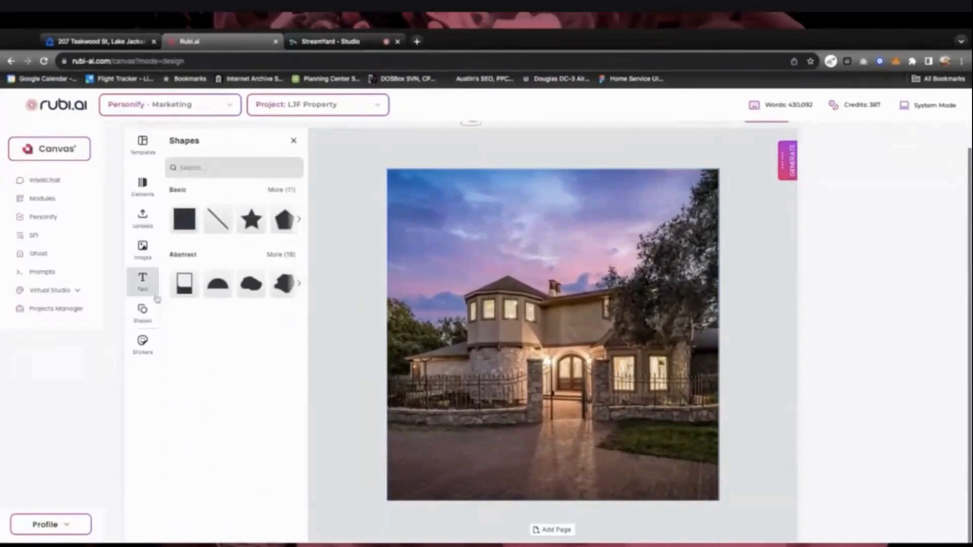
scroll(214, 285, right, 1)
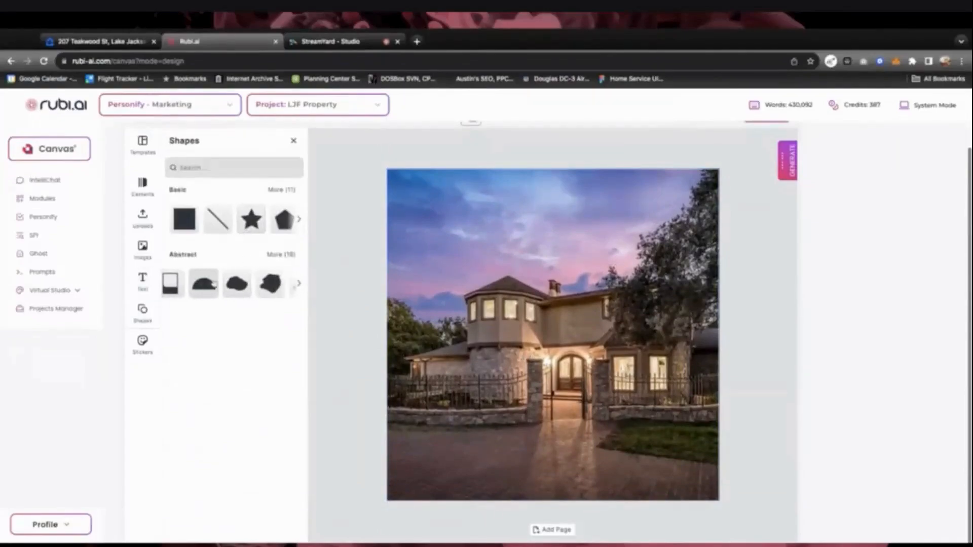
scroll(214, 285, right, 5)
scroll(214, 284, left, 5)
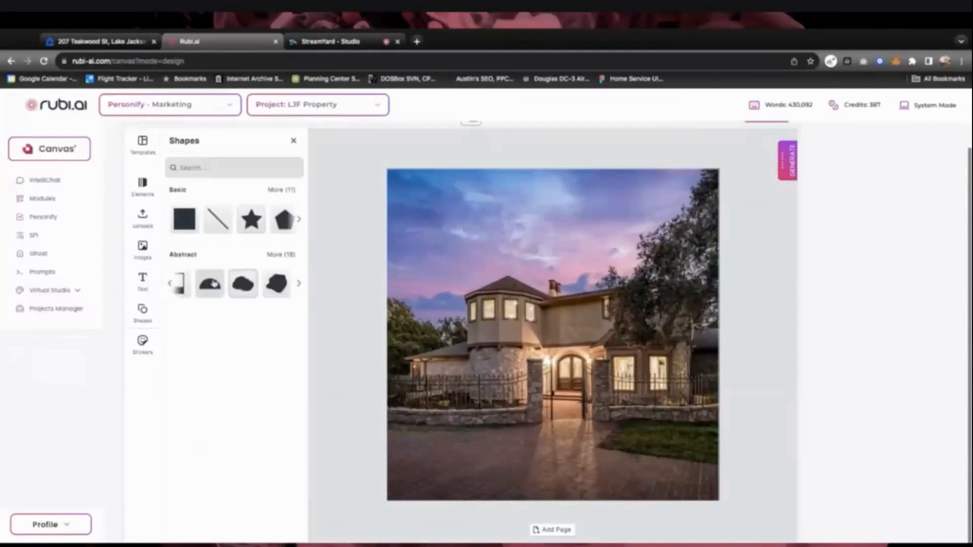
scroll(218, 219, right, 5)
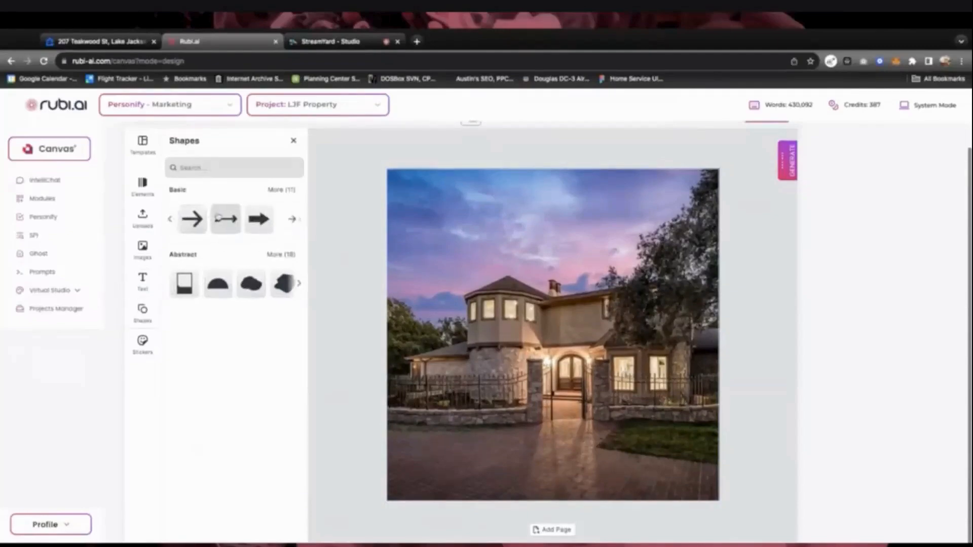
scroll(218, 219, left, 5)
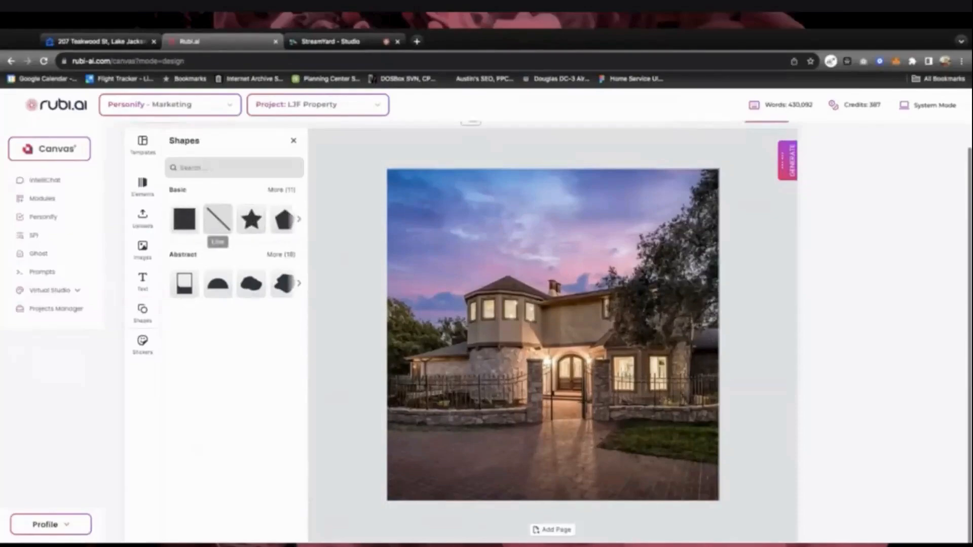
click(180, 221)
mouse_move(557, 358)
mouse_down()
mouse_move(477, 395)
mouse_move(558, 362)
mouse_up()
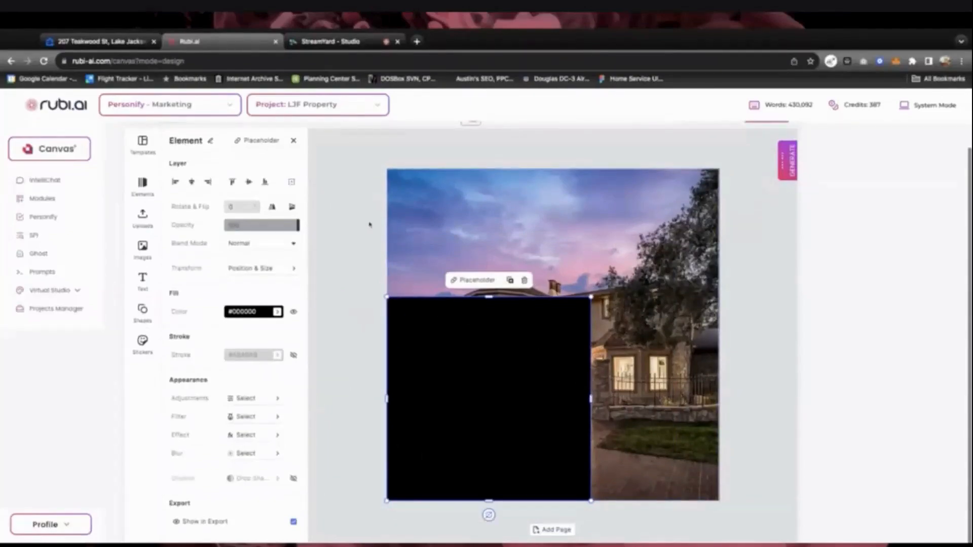
click(145, 317)
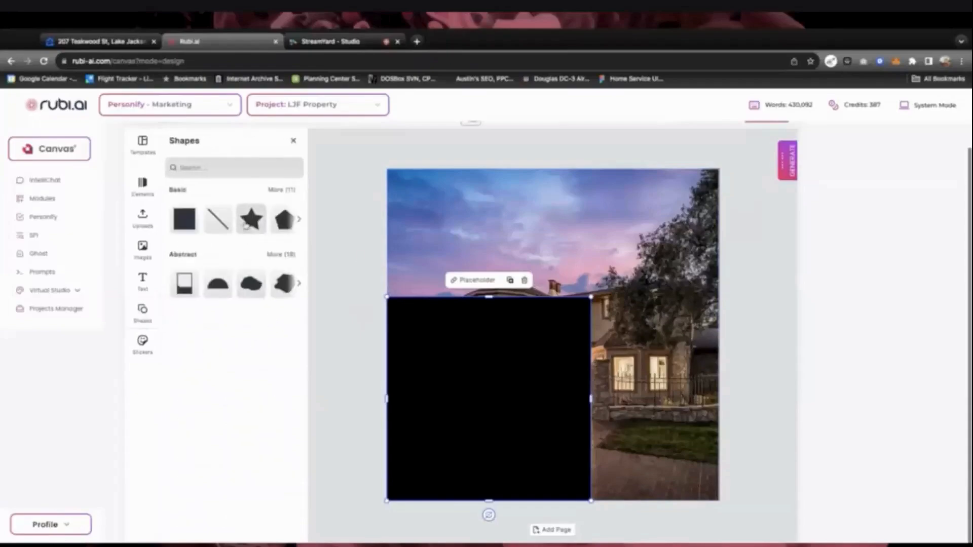
scroll(243, 229, right, 5)
scroll(242, 226, left, 3)
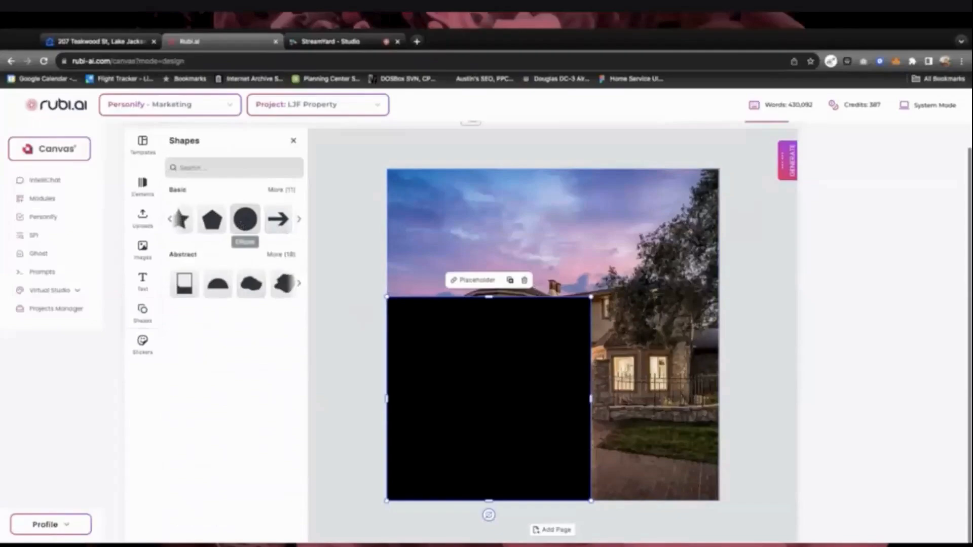
Add a black circle atop the rectangle and union the two into one arch
click(245, 219)
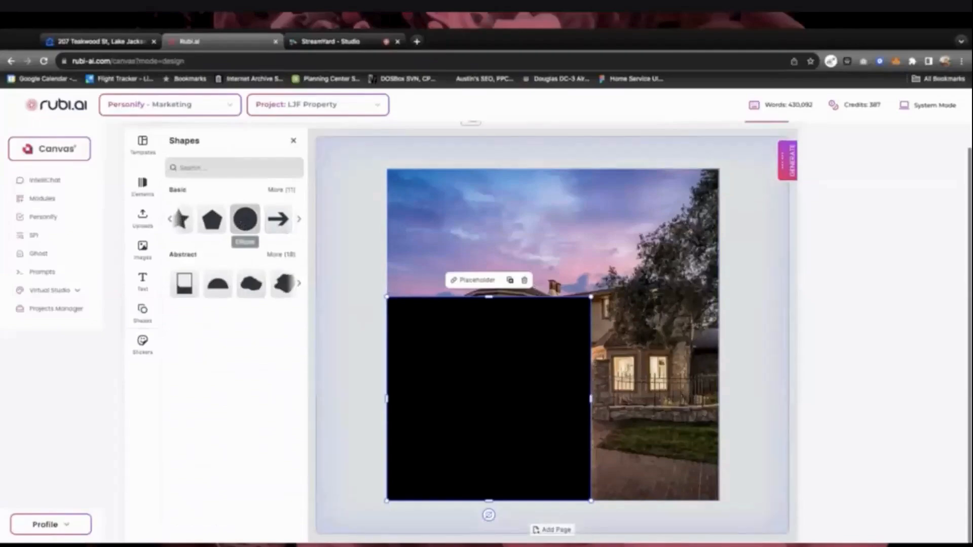
drag(596, 317, 539, 277)
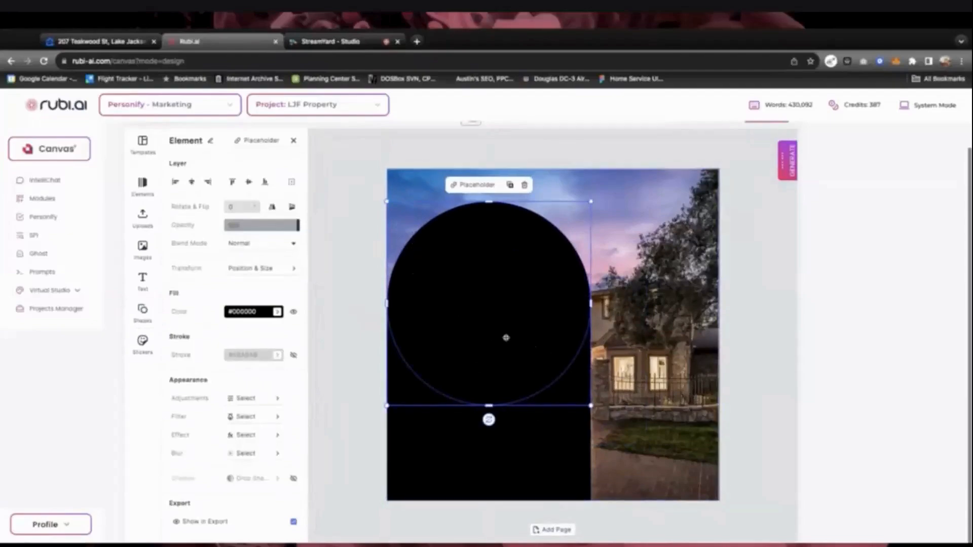
shift+click(472, 443)
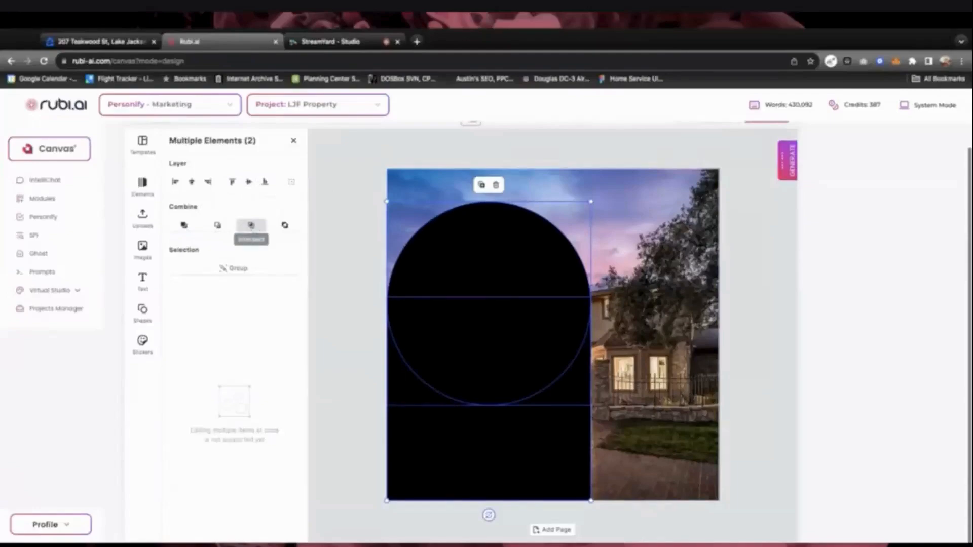
click(185, 226)
click(488, 367)
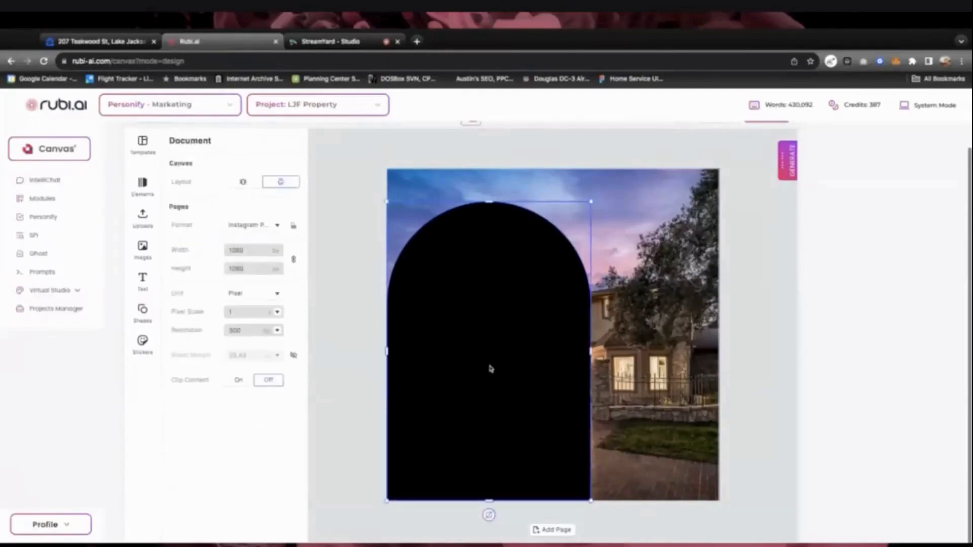
Move the arch to the page's left edge and make it taller and wider
drag(490, 369, 406, 369)
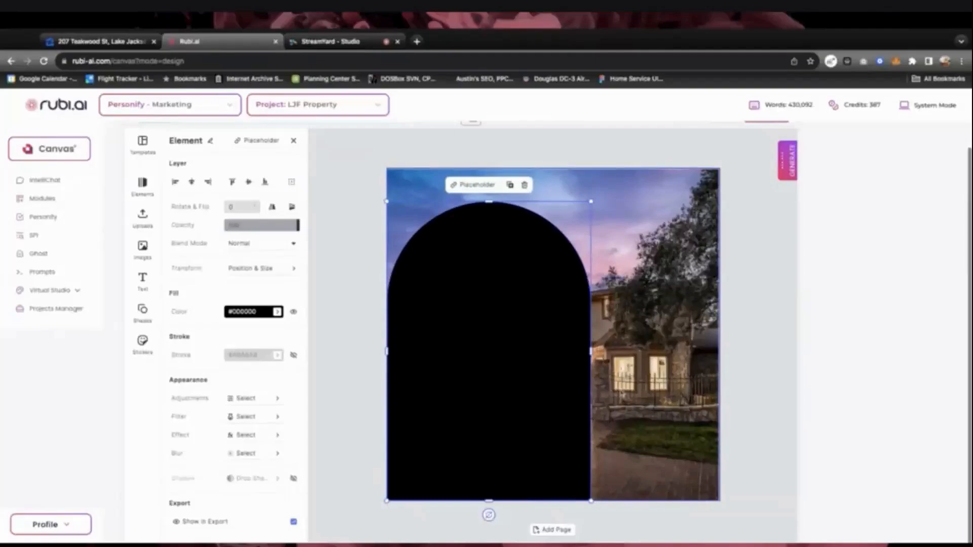
drag(548, 386, 528, 396)
drag(429, 395, 468, 396)
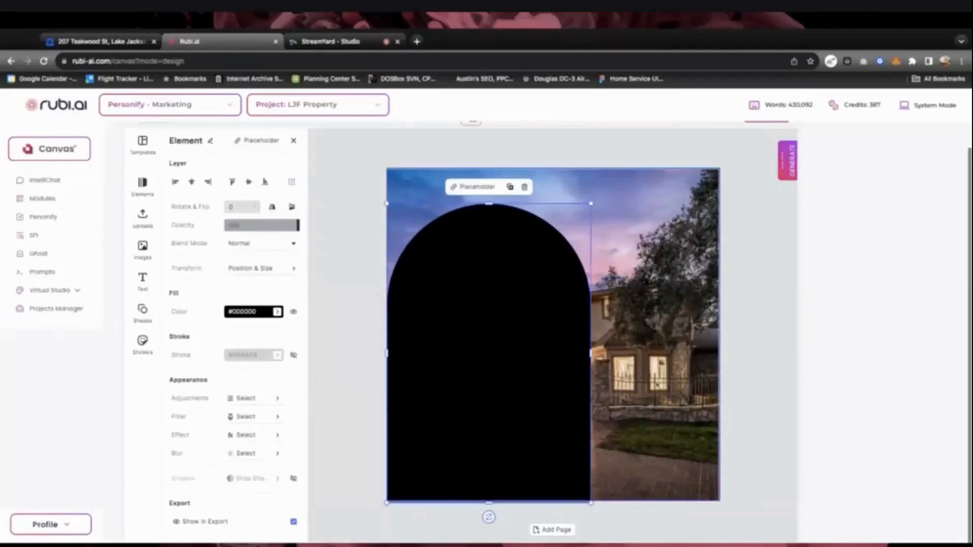
drag(492, 204, 490, 164)
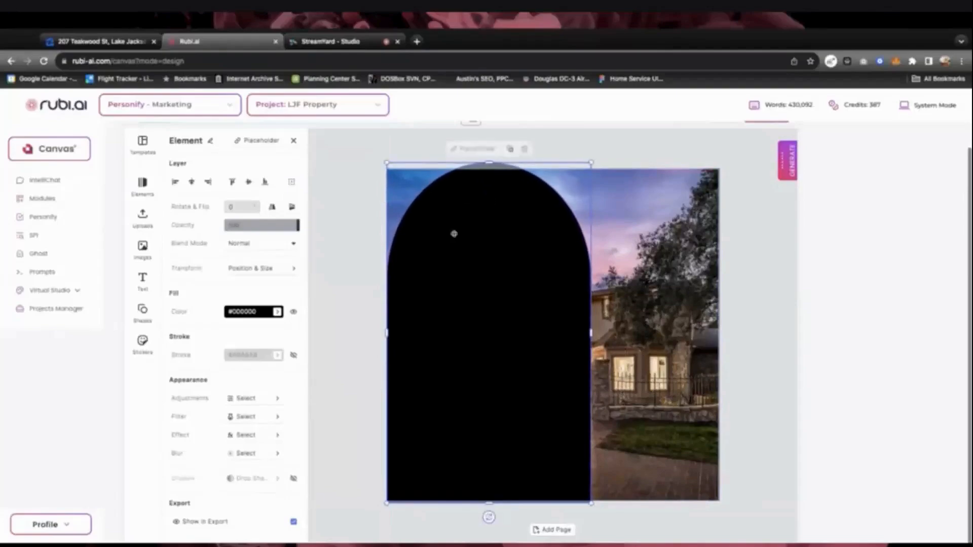
drag(390, 331, 321, 333)
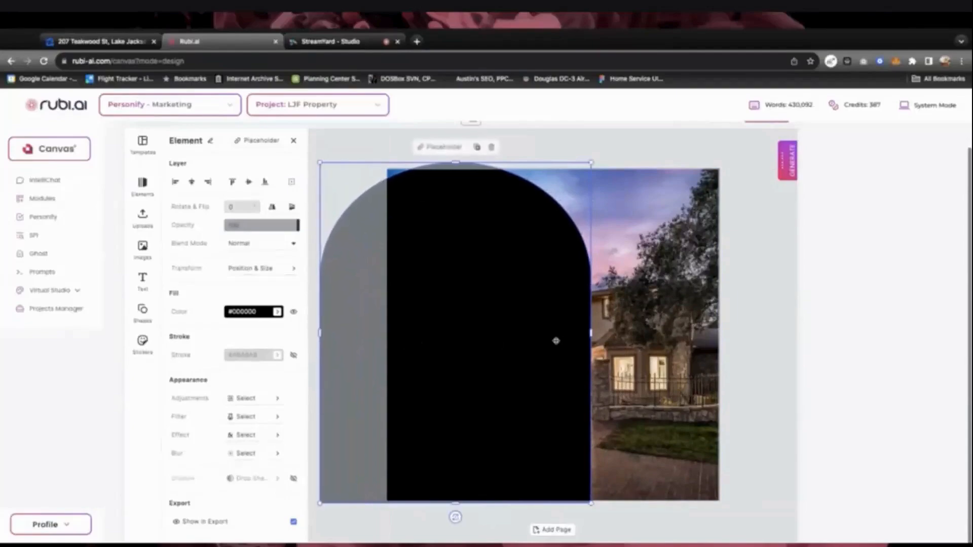
drag(556, 341, 528, 339)
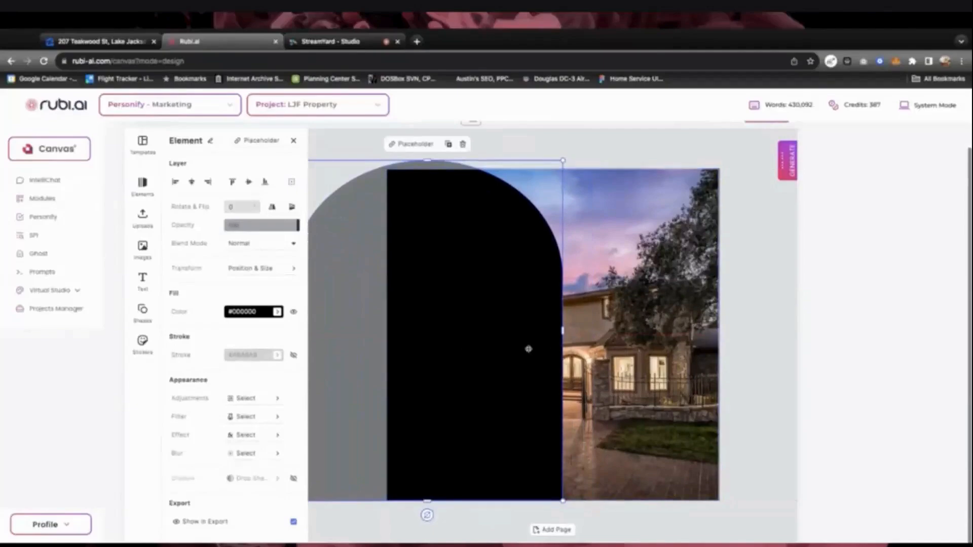
Clip the house photo into the arch with Combine > Intersect, then go to the Zillow listing
shift+click(643, 330)
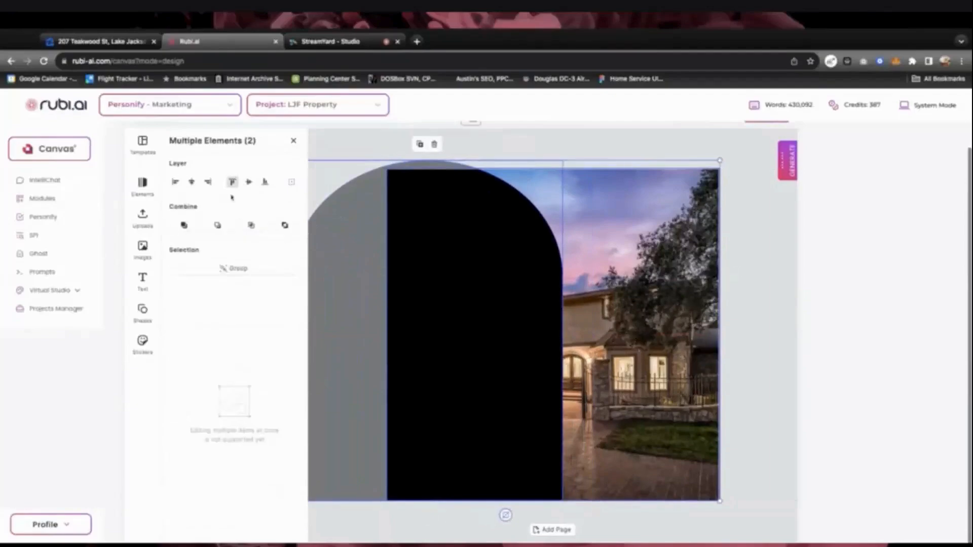
click(293, 141)
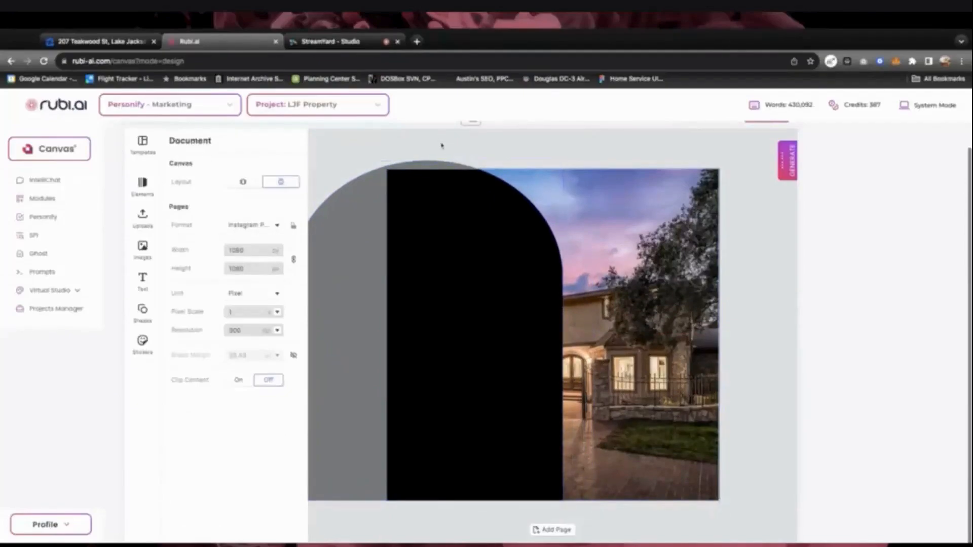
click(430, 209)
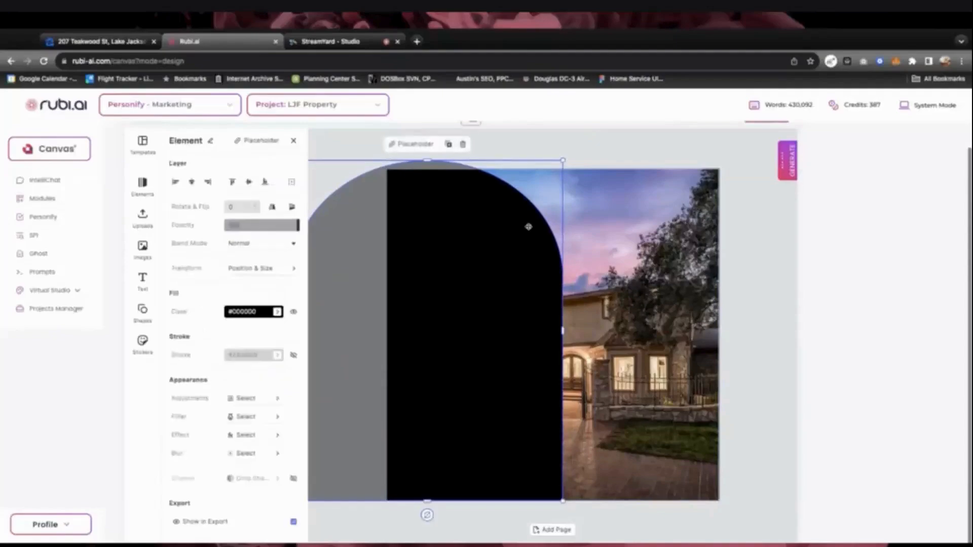
shift+click(639, 237)
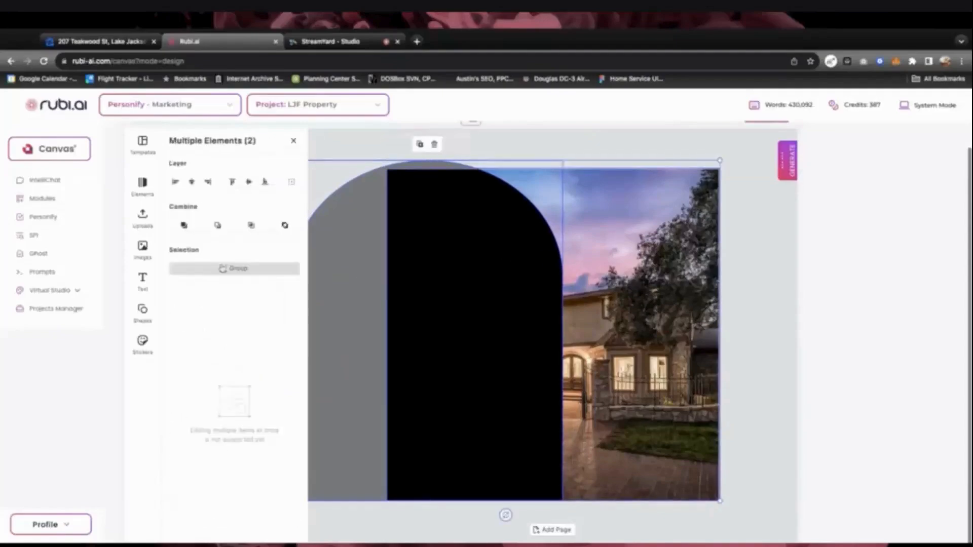
click(223, 268)
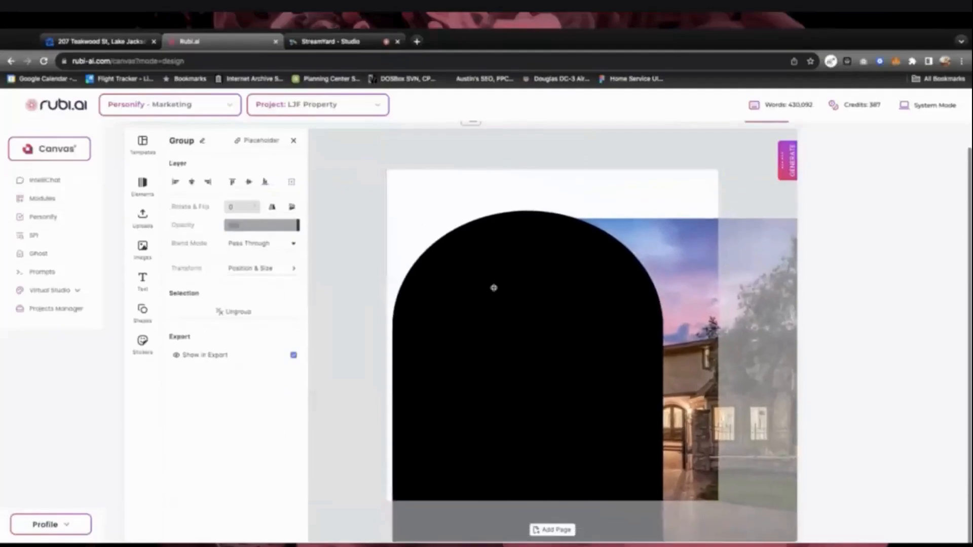
drag(494, 288, 492, 287)
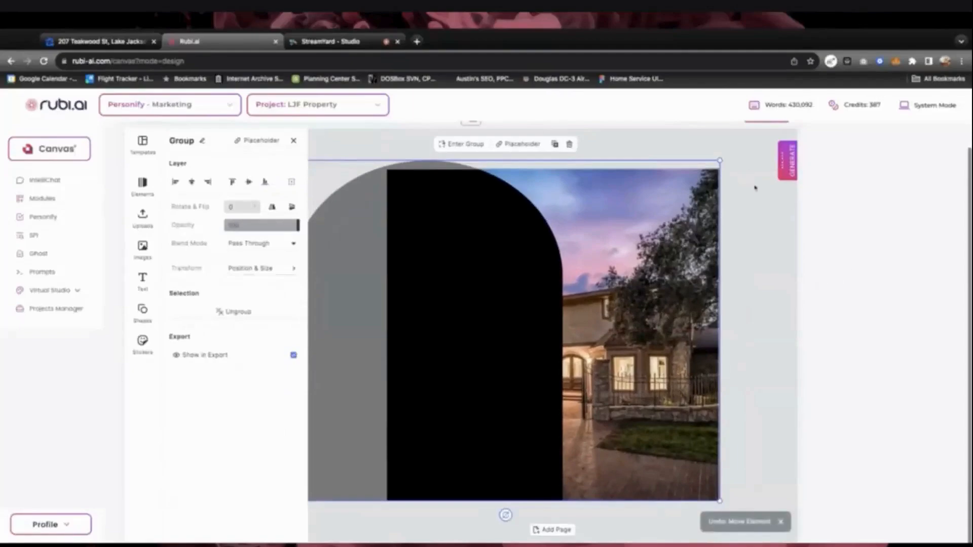
key(ctrl+shift+g)
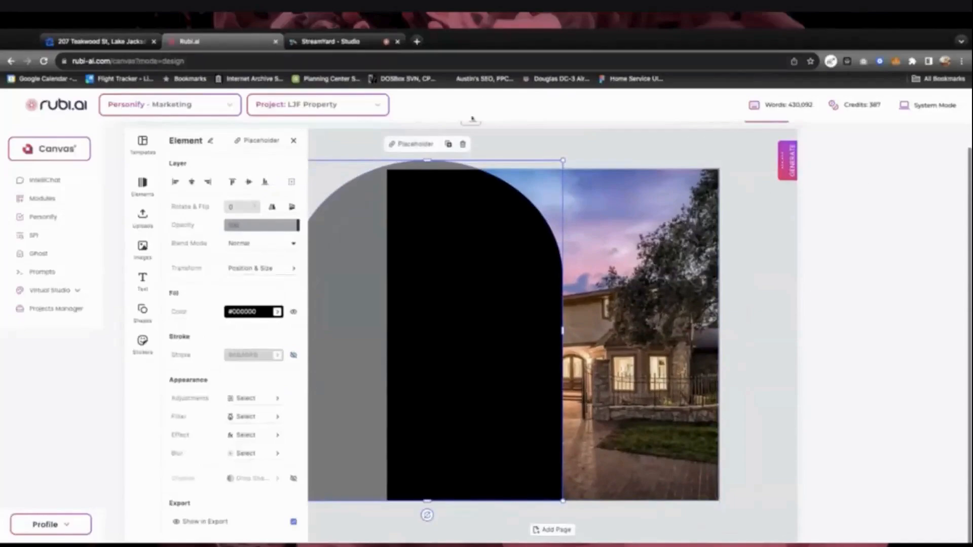
click(292, 141)
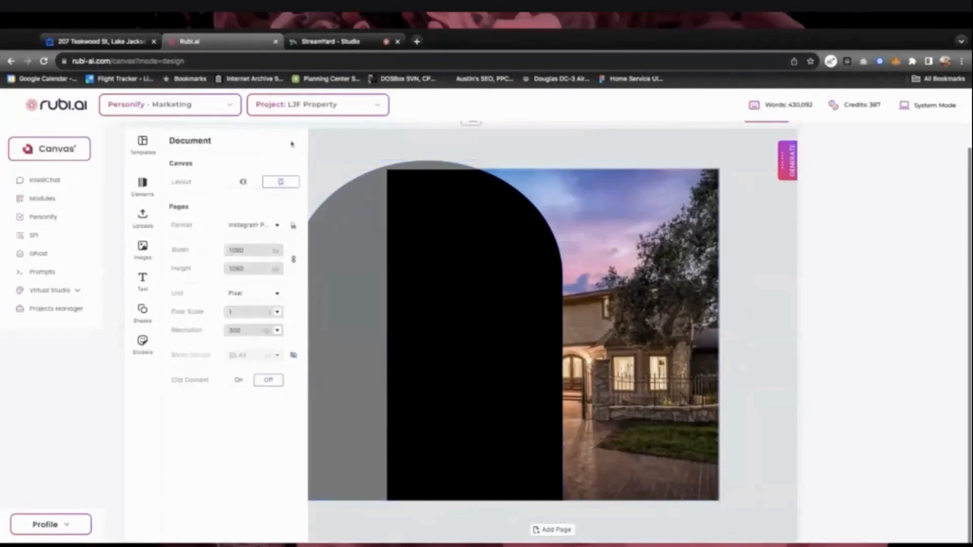
click(391, 252)
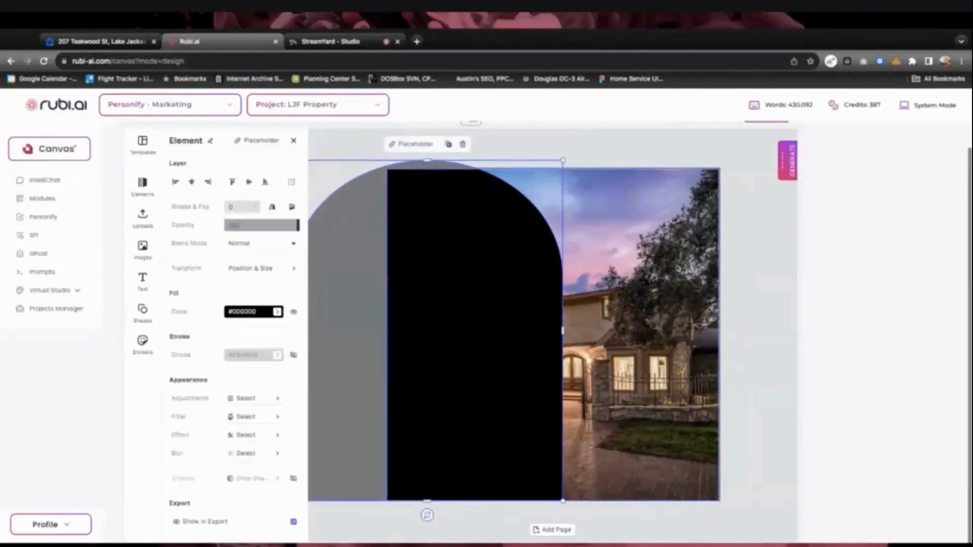
shift+click(607, 329)
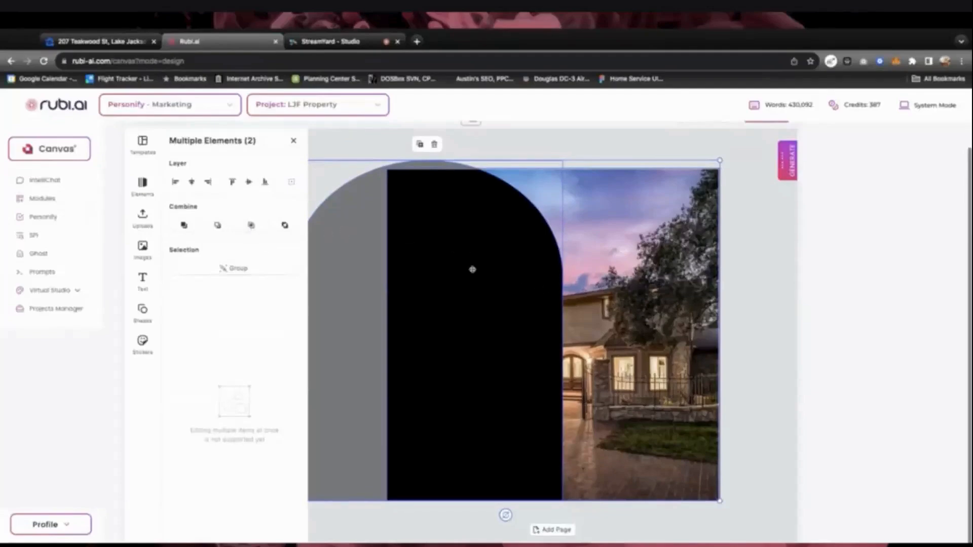
click(251, 225)
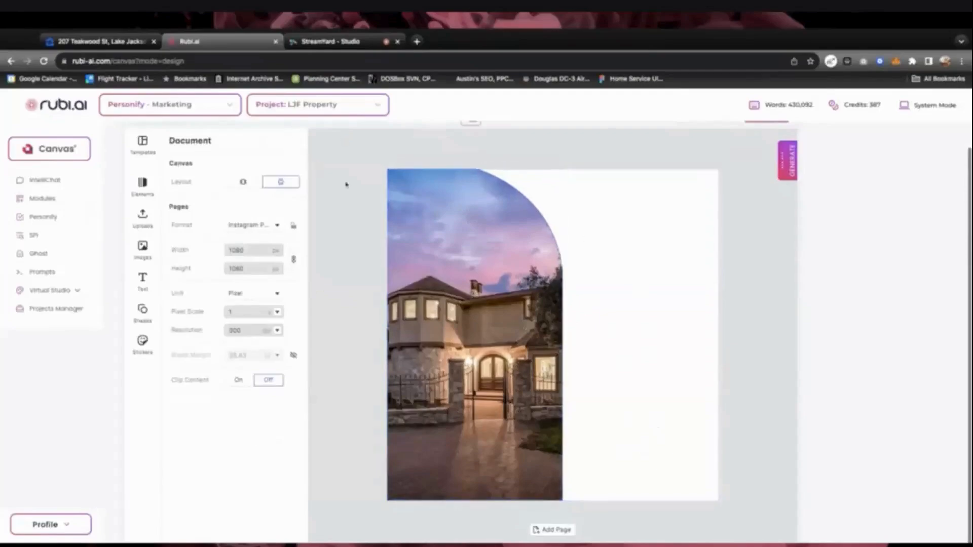
click(114, 44)
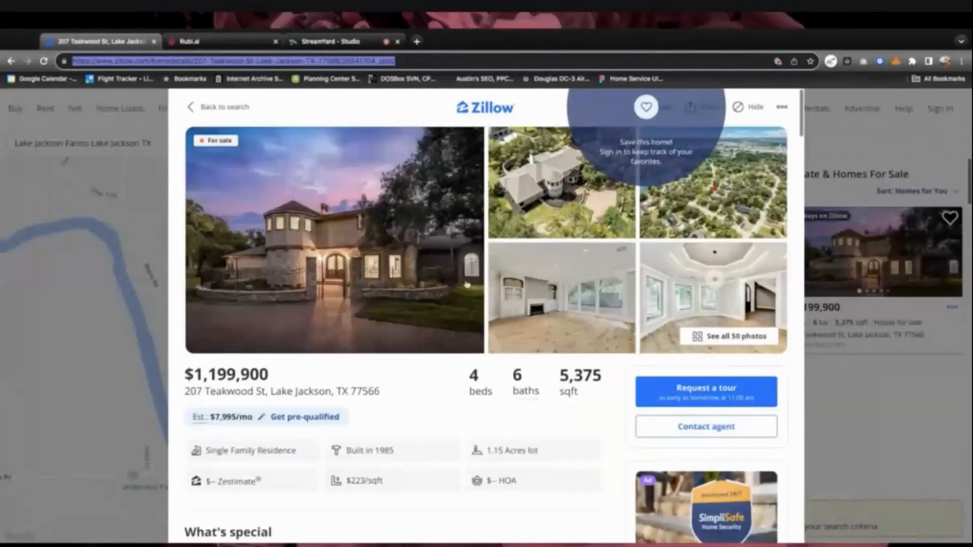
Copy the Zillow listing's full URL and return to the Rubi.ai canvas
double_click(227, 62)
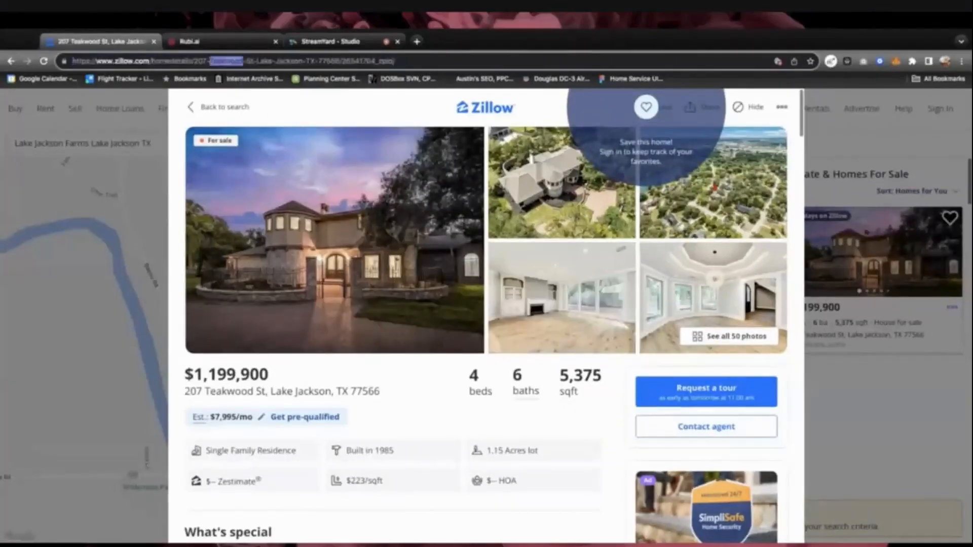
key(ctrl+a)
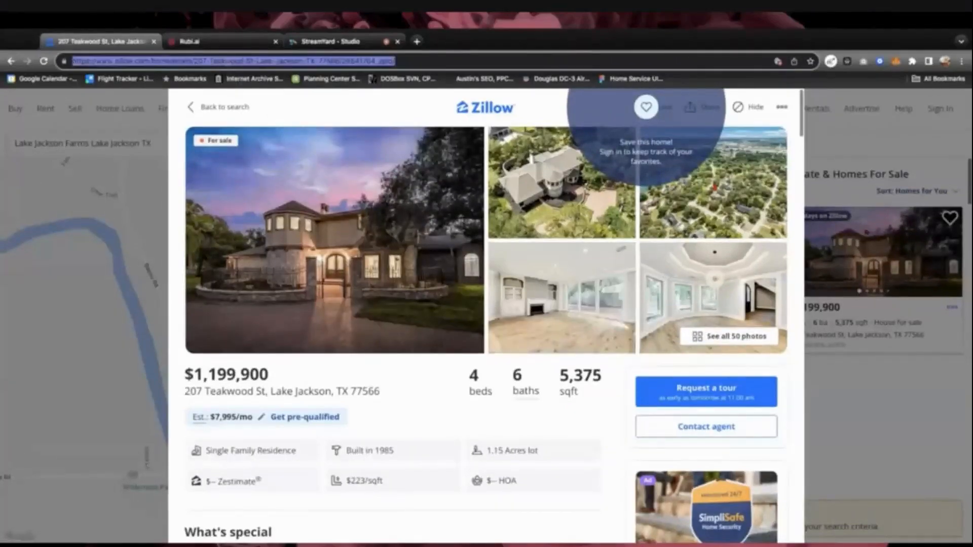
click(218, 41)
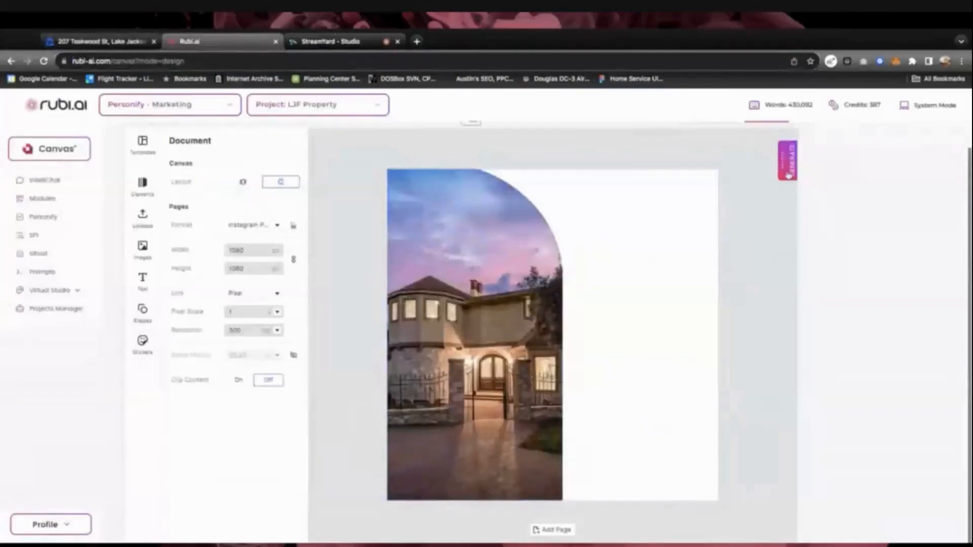
Open IntelliChat from the generate tools with Claude-3.5 Sonnet as the model
click(788, 175)
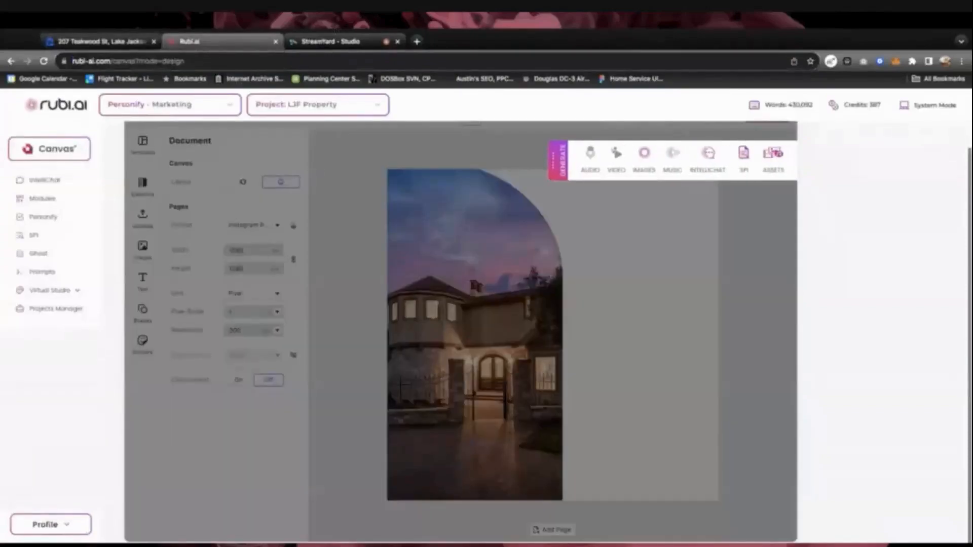
click(713, 158)
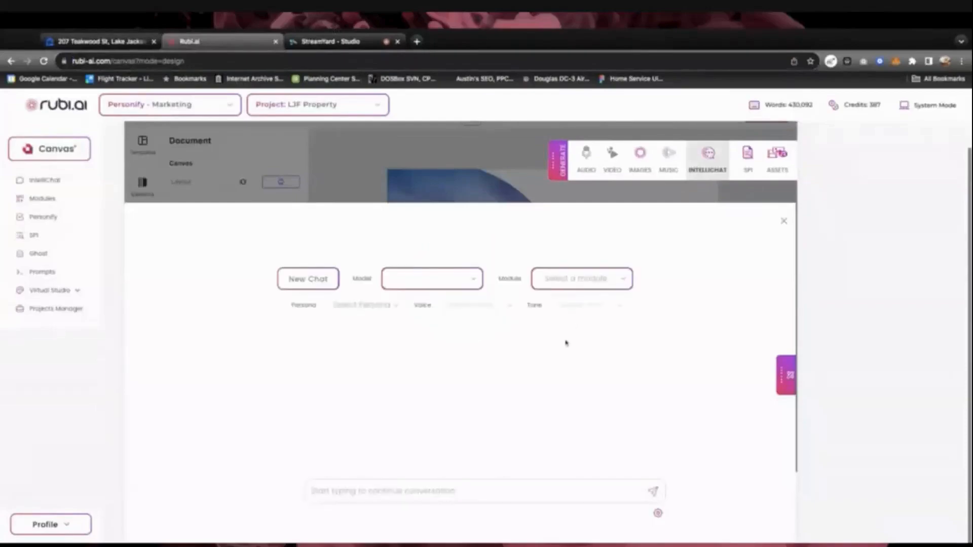
click(476, 282)
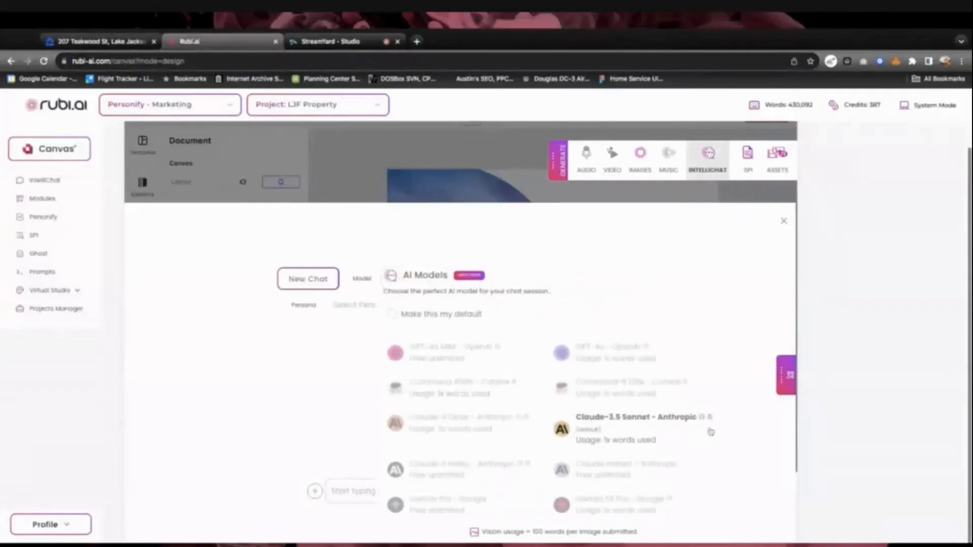
mouse_move(703, 419)
click(627, 421)
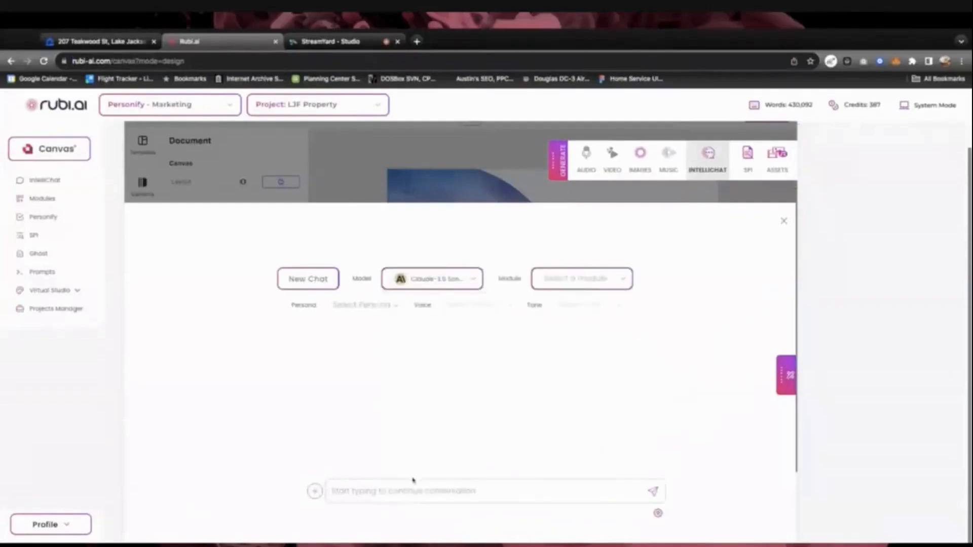
Anchor the chat to the pasted Zillow listing URL and collapse the anchoring panel
click(786, 375)
click(654, 257)
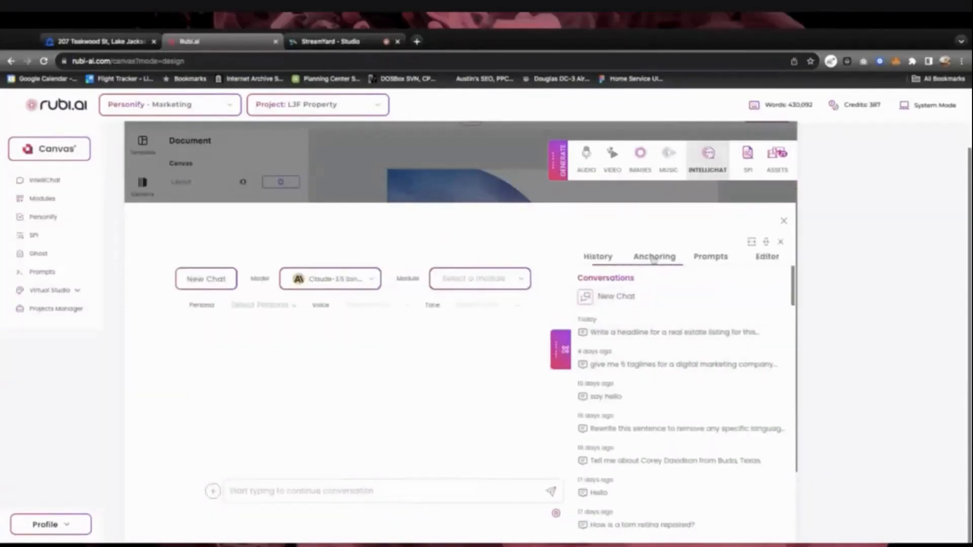
click(582, 283)
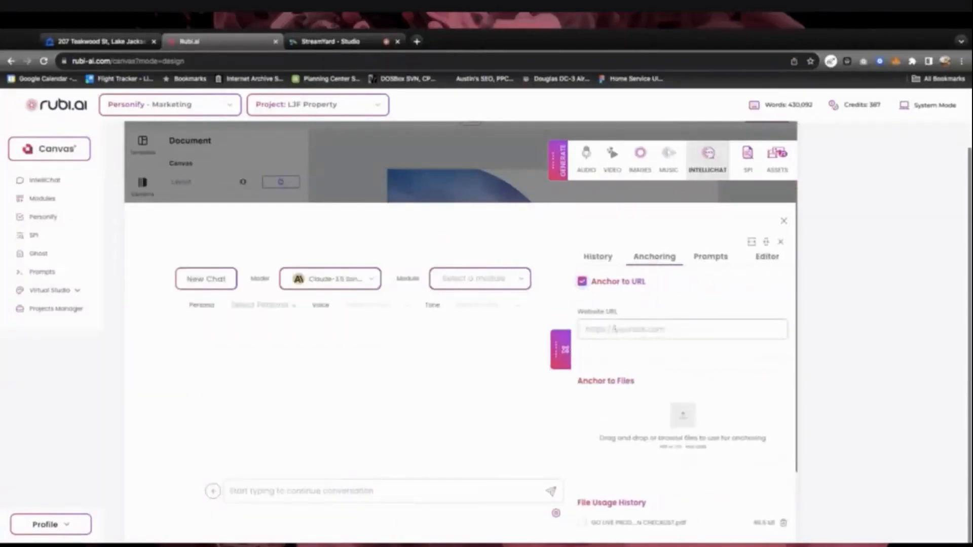
key(ctrl+v)
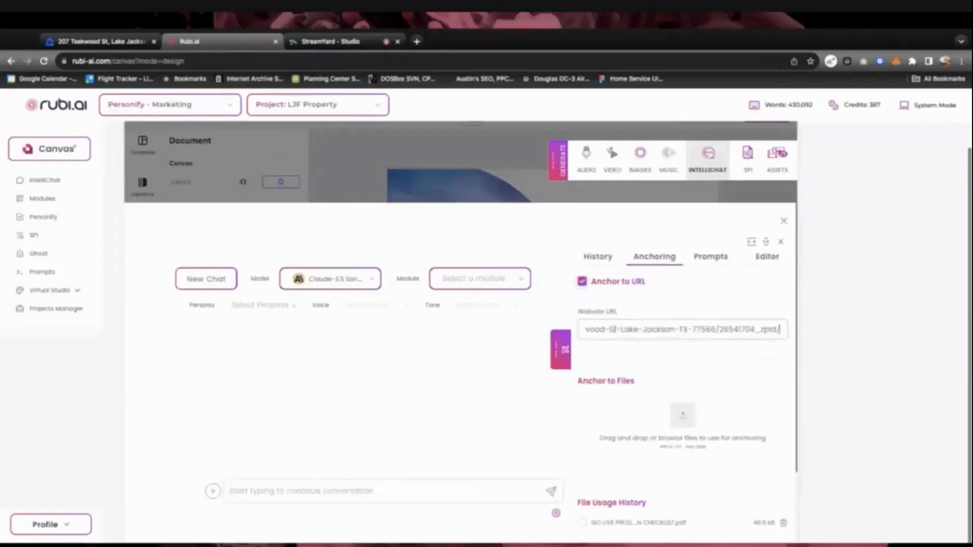
click(560, 355)
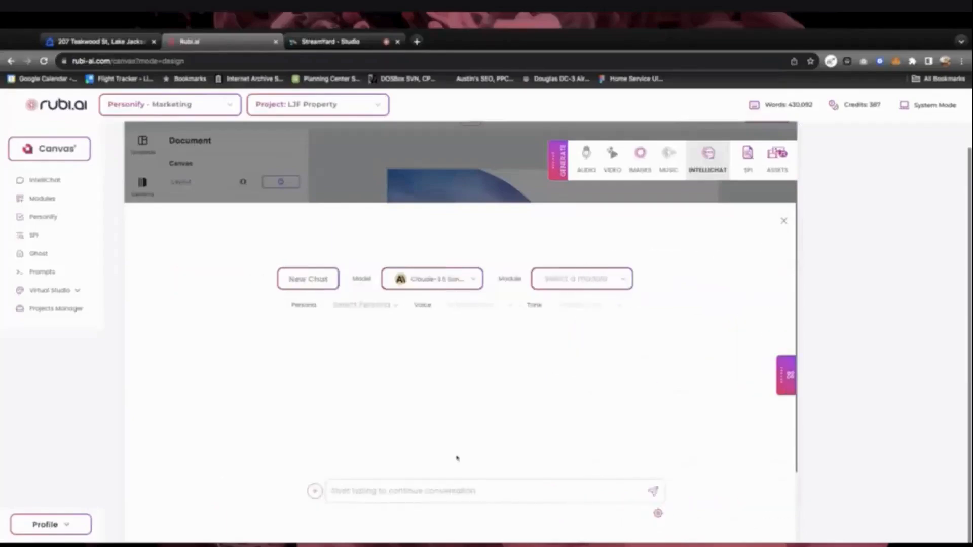
Ask IntelliChat to 'Create an eye catching headline for this listing'
click(402, 490)
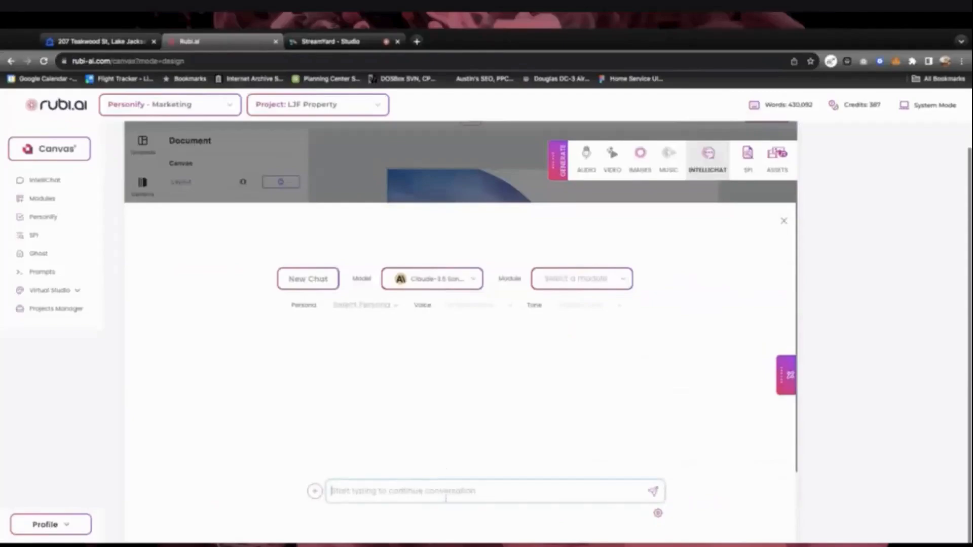
text(Create an)
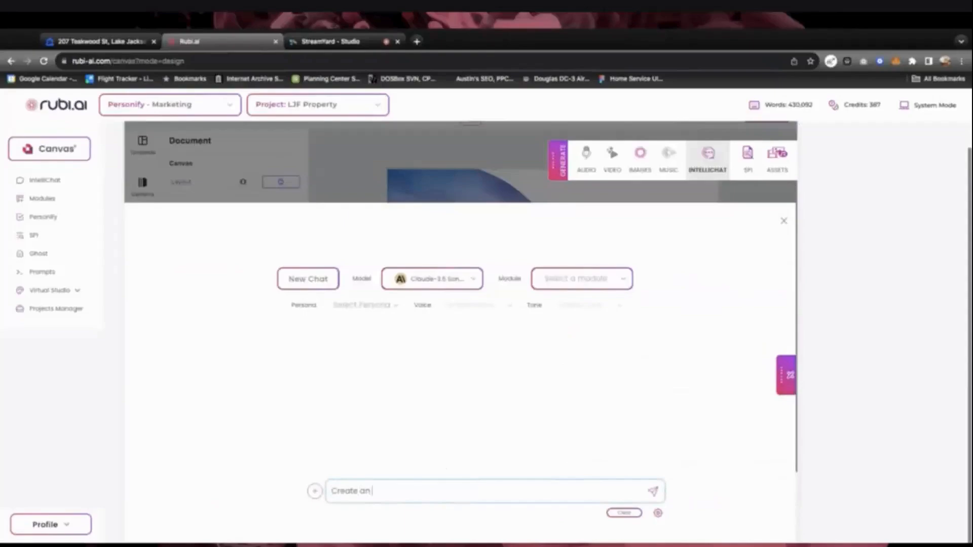
text( eye catching headline for)
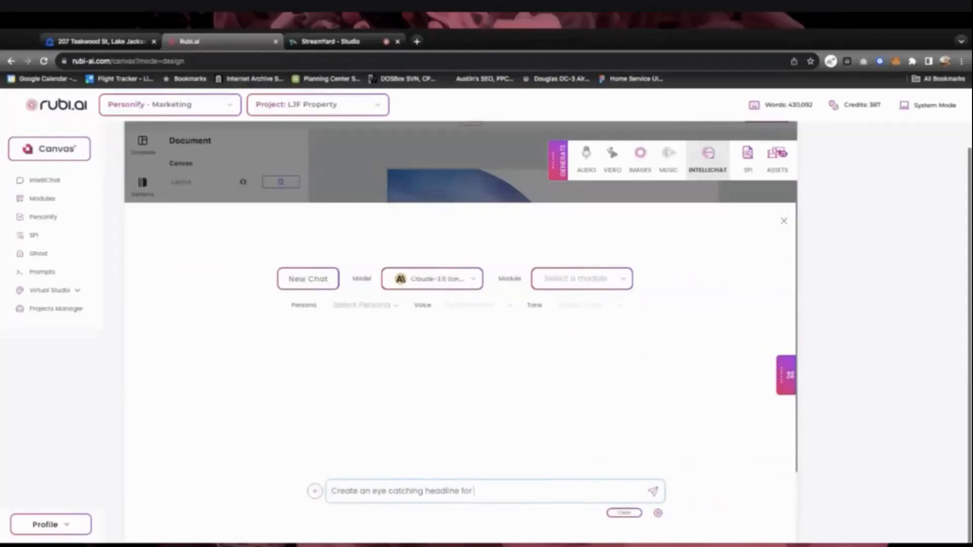
text(this listing)
key(Return)
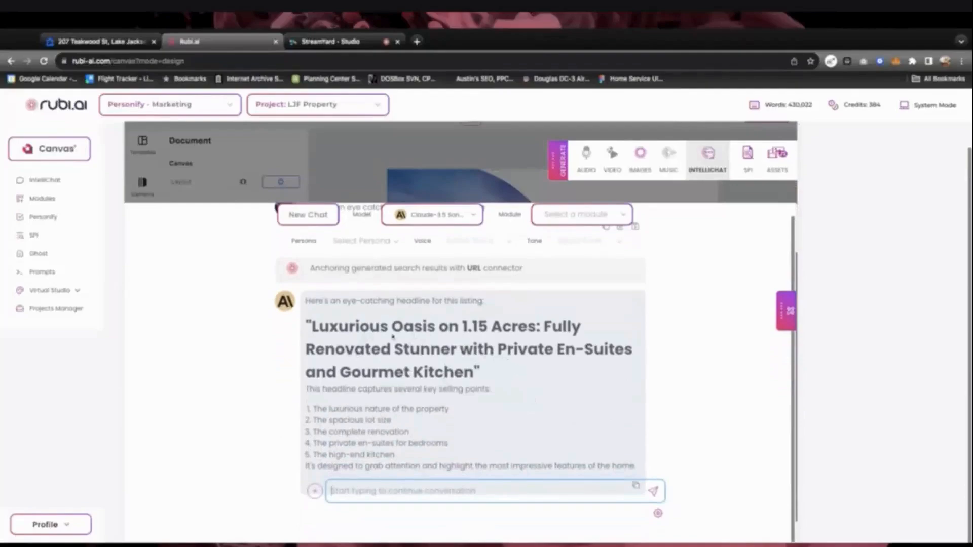
Select the generated 'Luxurious Oasis on 1.15 Acres' headline and close IntelliChat
drag(313, 326, 474, 372)
key(ctrl+c)
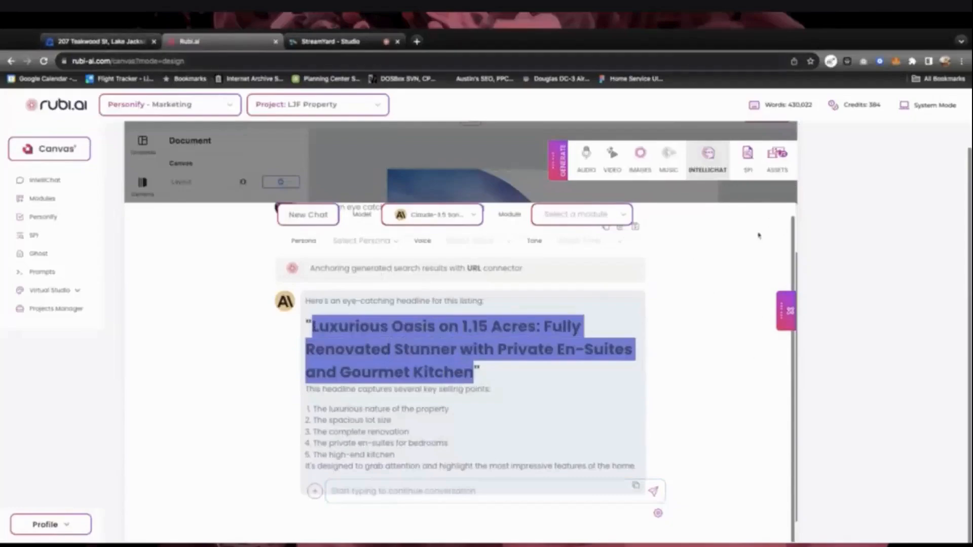
scroll(749, 241, up, 3)
scroll(736, 266, up, 3)
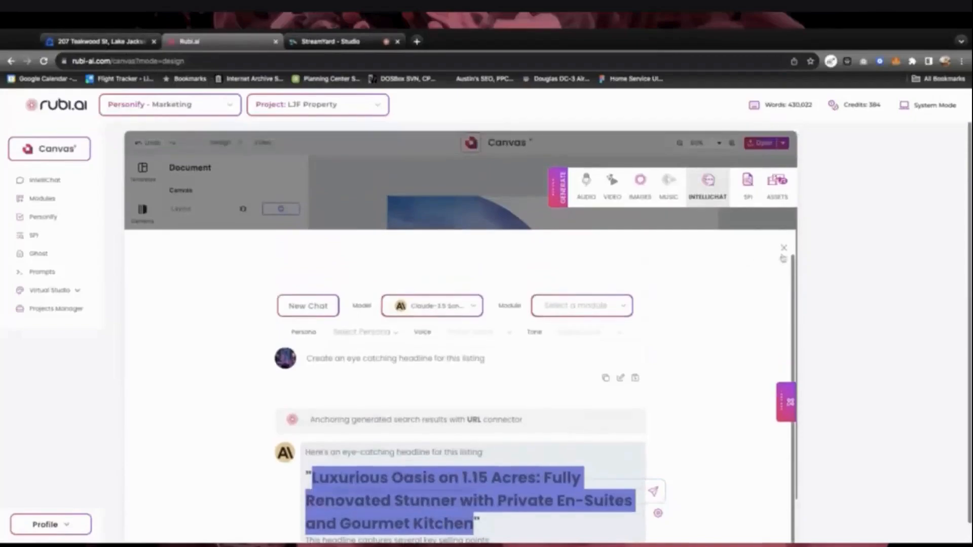
click(784, 248)
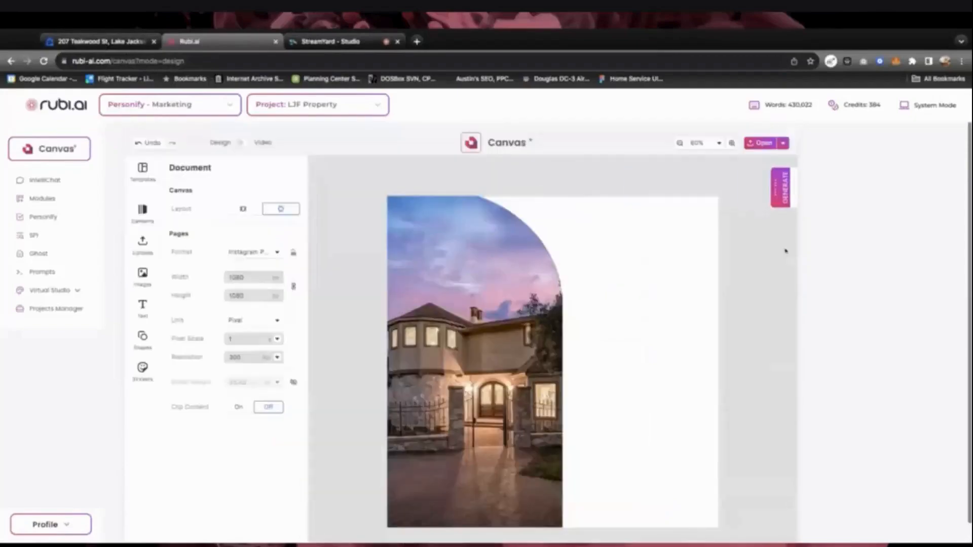
Review the generated headline in the AI chat, then close the chat
click(786, 192)
click(708, 183)
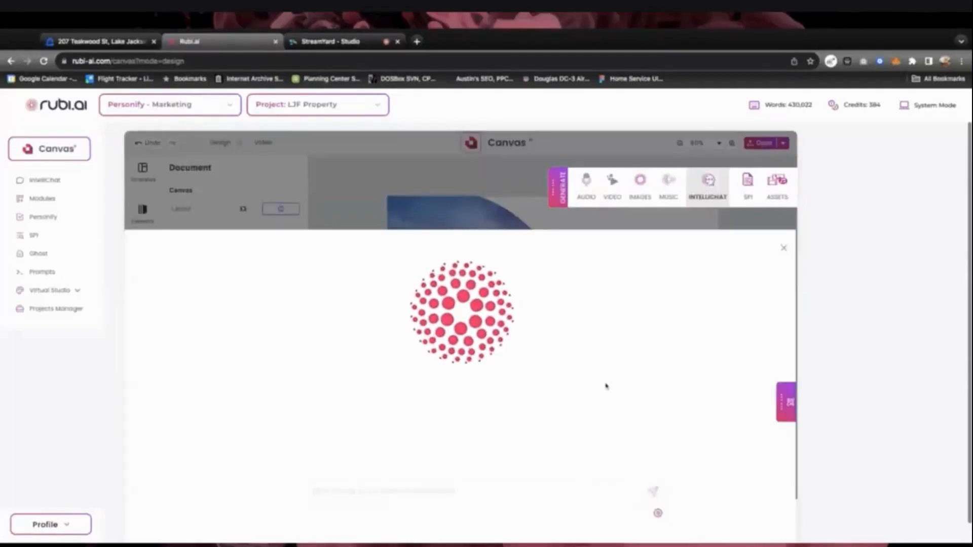
scroll(606, 386, down, 2)
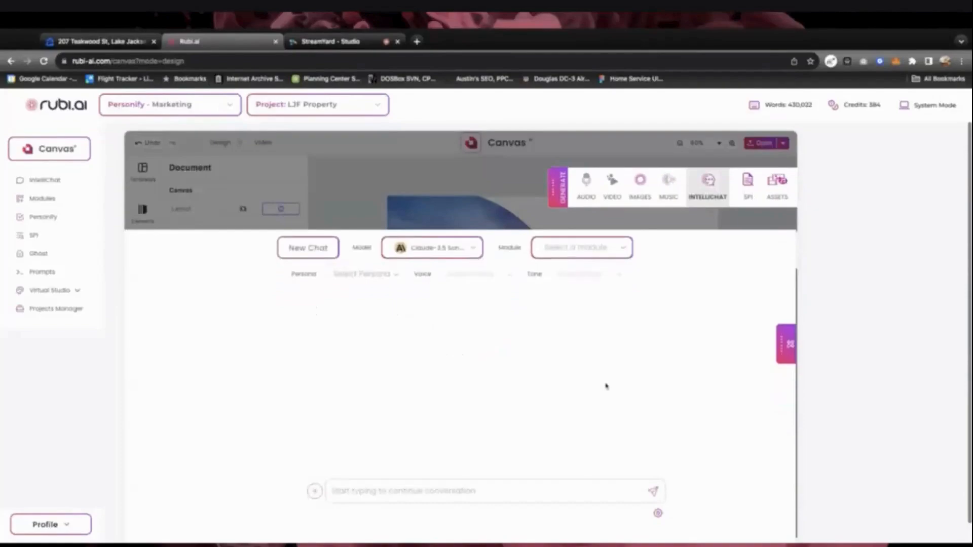
scroll(606, 386, up, 1)
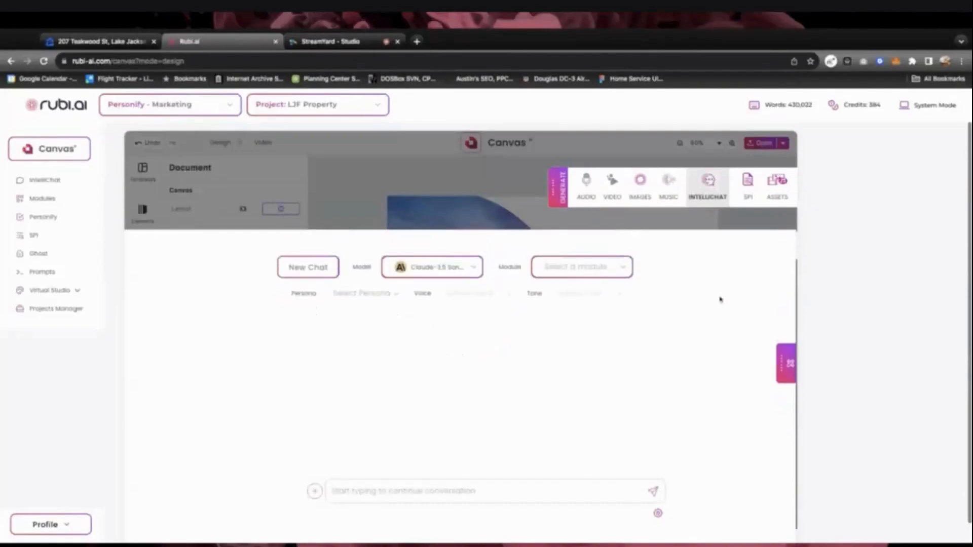
scroll(716, 305, up, 1)
click(784, 248)
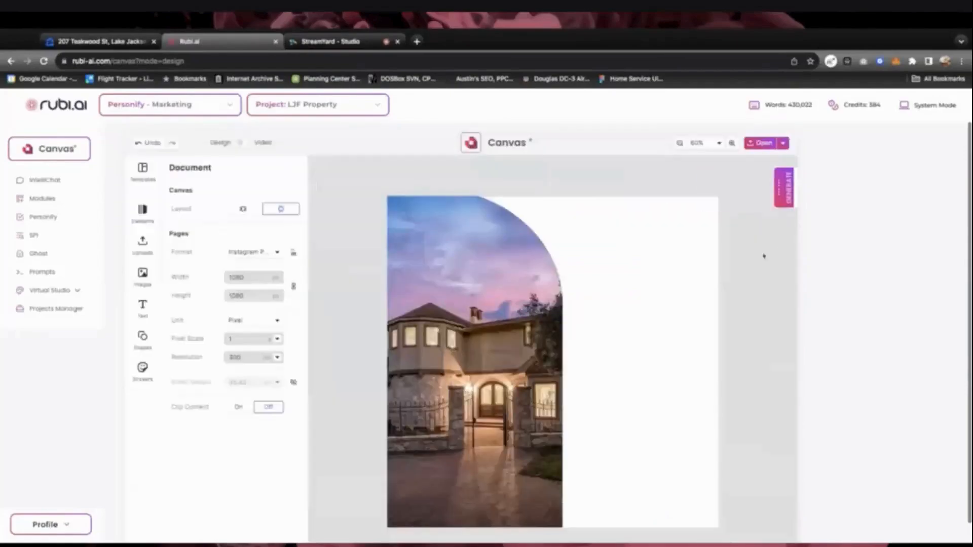
Add a Title text box at upper right reading 'Luxurious Oasis on 1.15 Acres:'
click(628, 263)
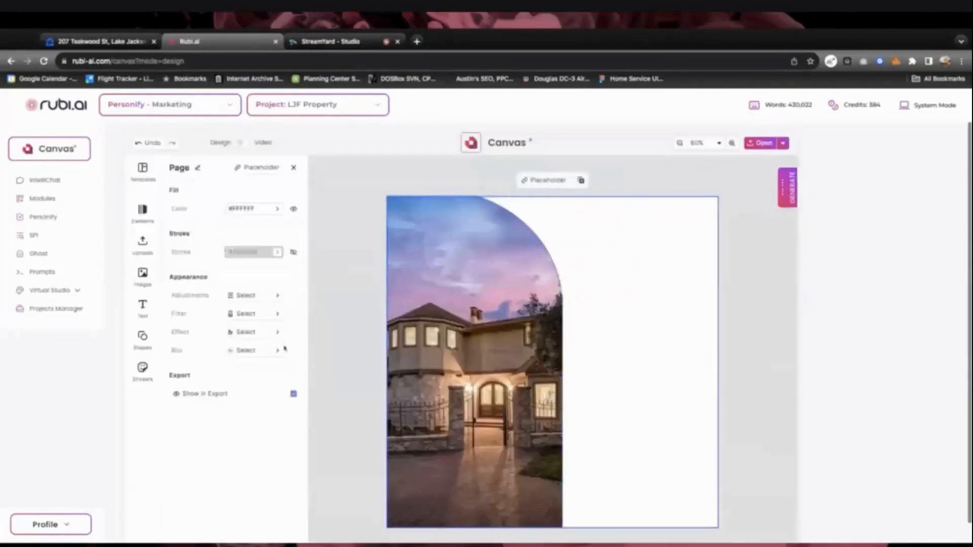
click(147, 314)
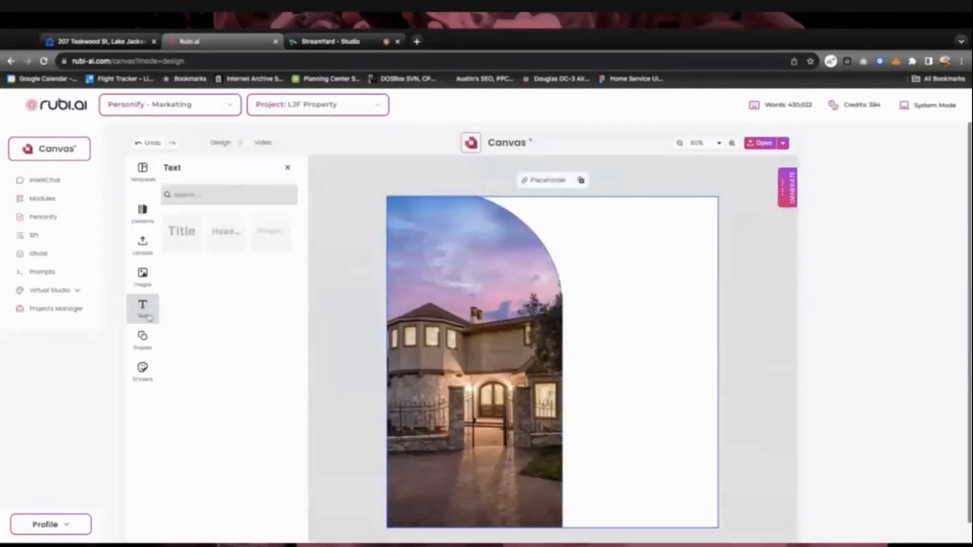
click(189, 233)
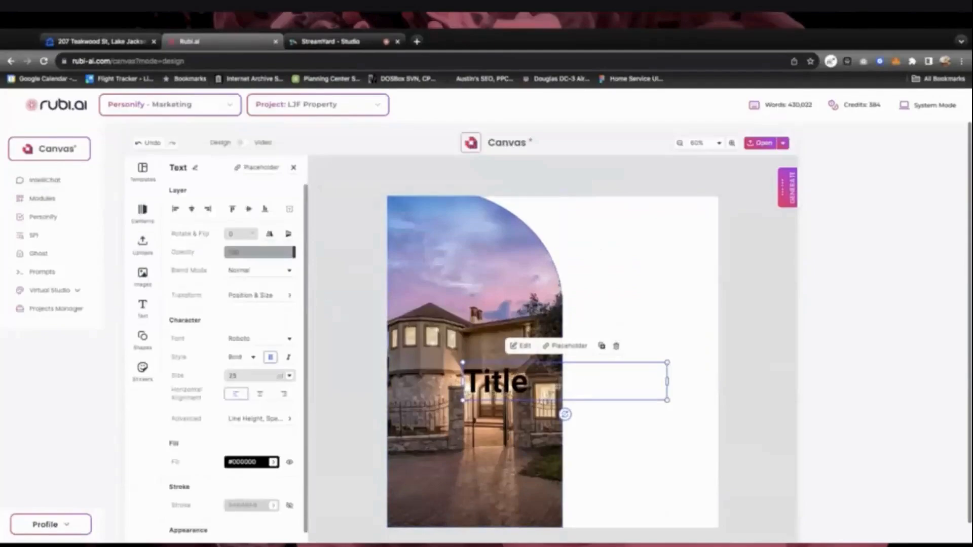
drag(527, 389, 622, 240)
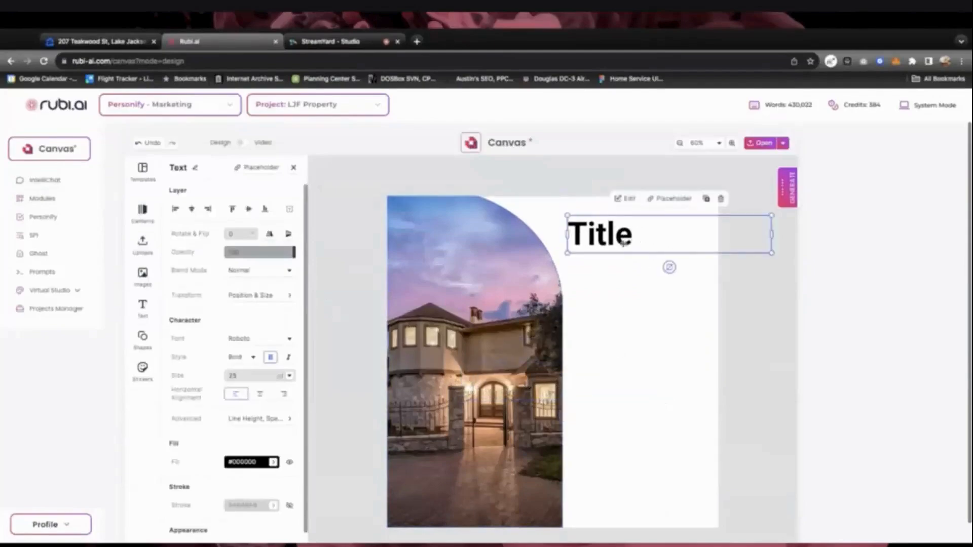
double_click(622, 240)
double_click(622, 240)
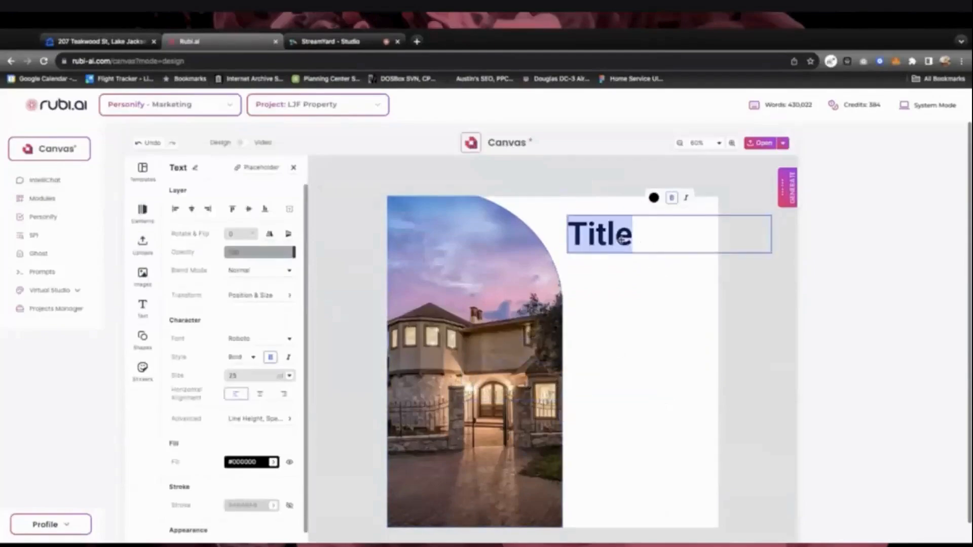
key(ctrl+v)
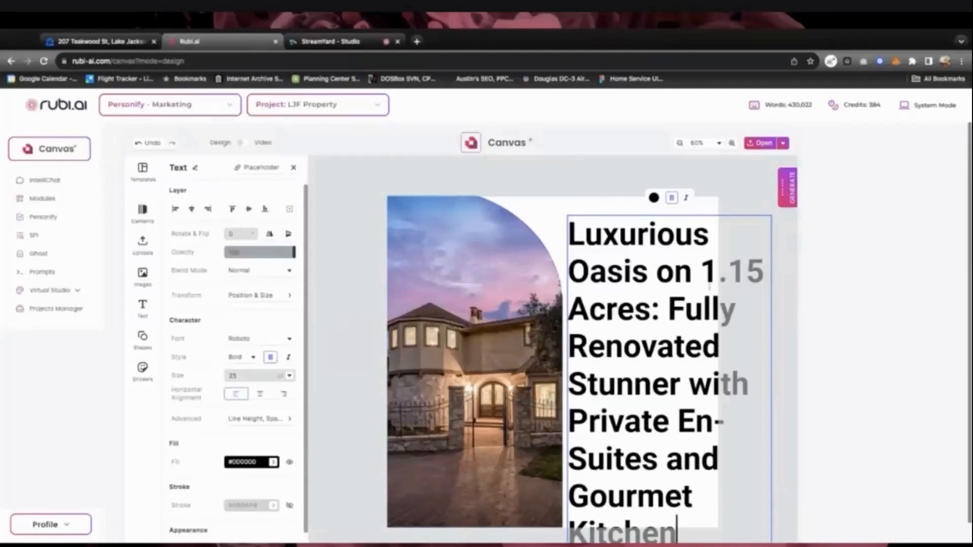
drag(669, 309, 677, 534)
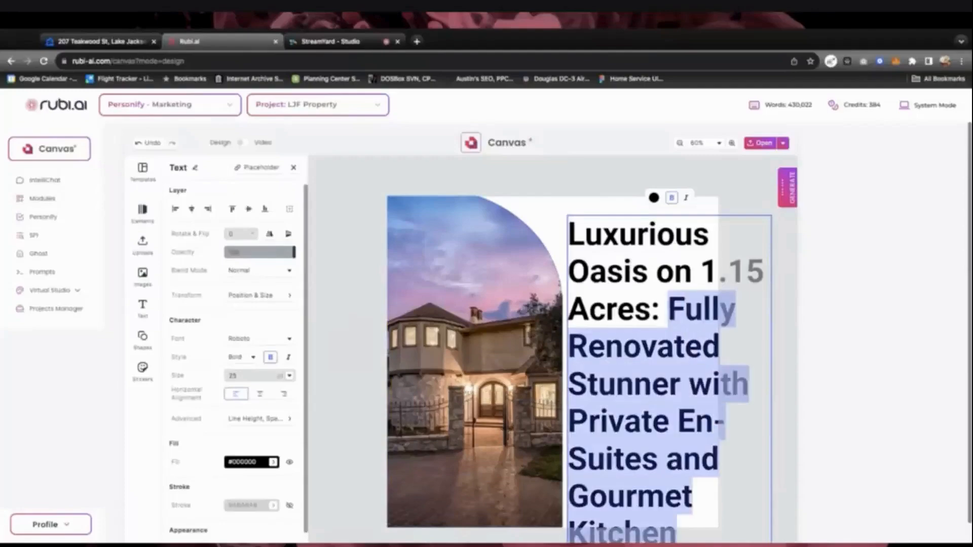
key(BackSpace)
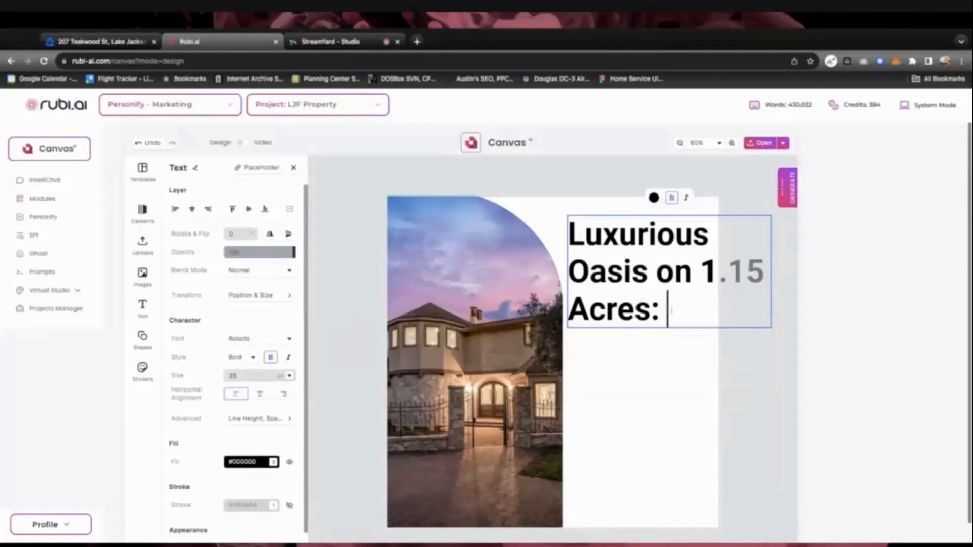
Set the whole headline's font to Playfair Display
key(ctrl+a)
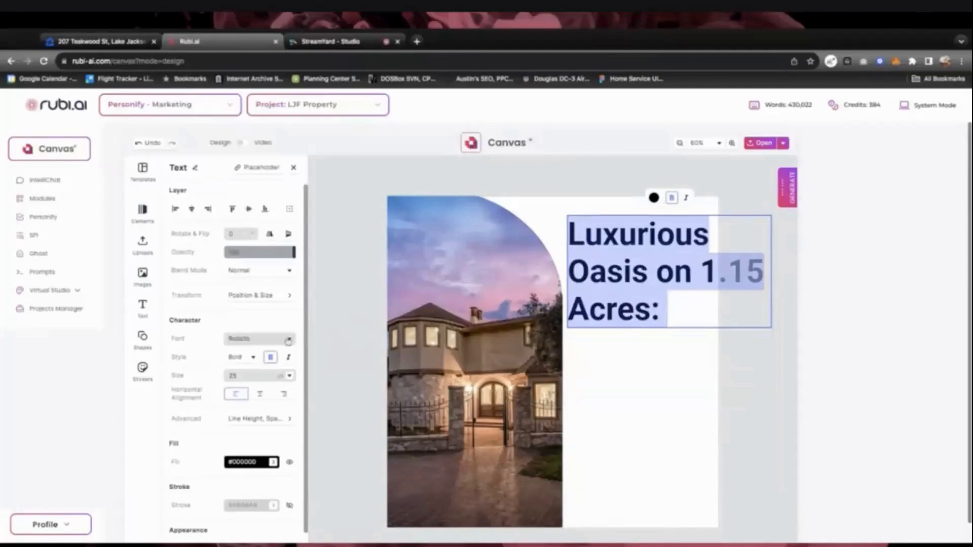
click(256, 339)
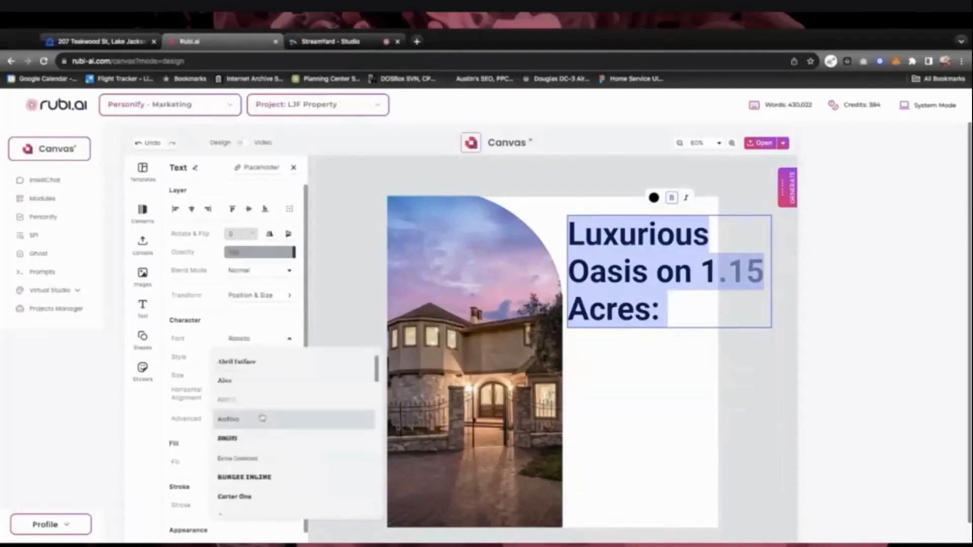
scroll(264, 418, down, 5)
scroll(262, 418, down, 3)
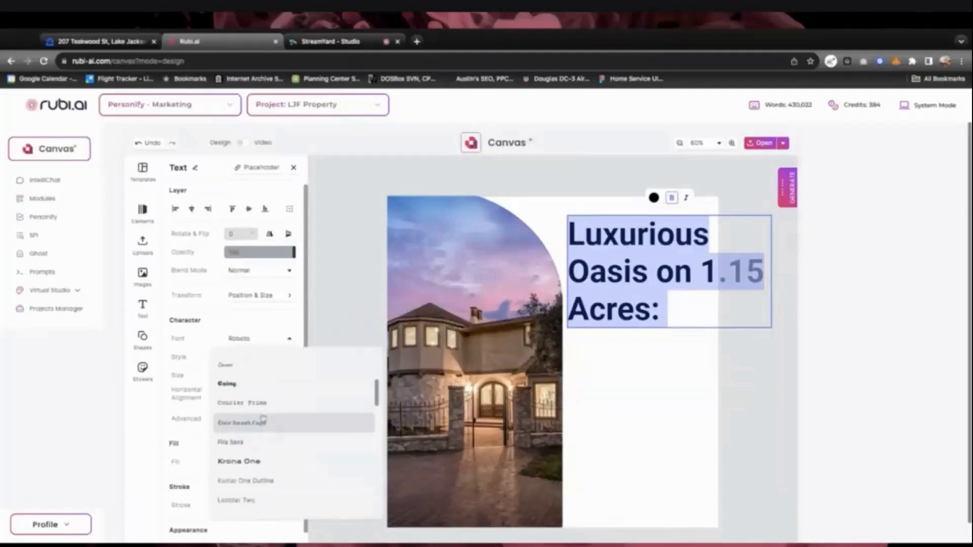
scroll(264, 418, down, 3)
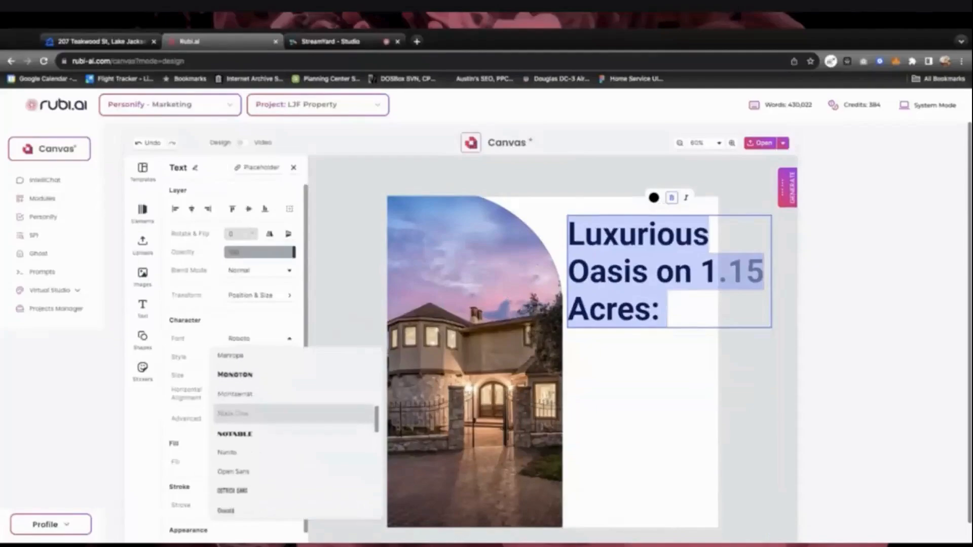
scroll(264, 418, down, 3)
scroll(264, 416, down, 1)
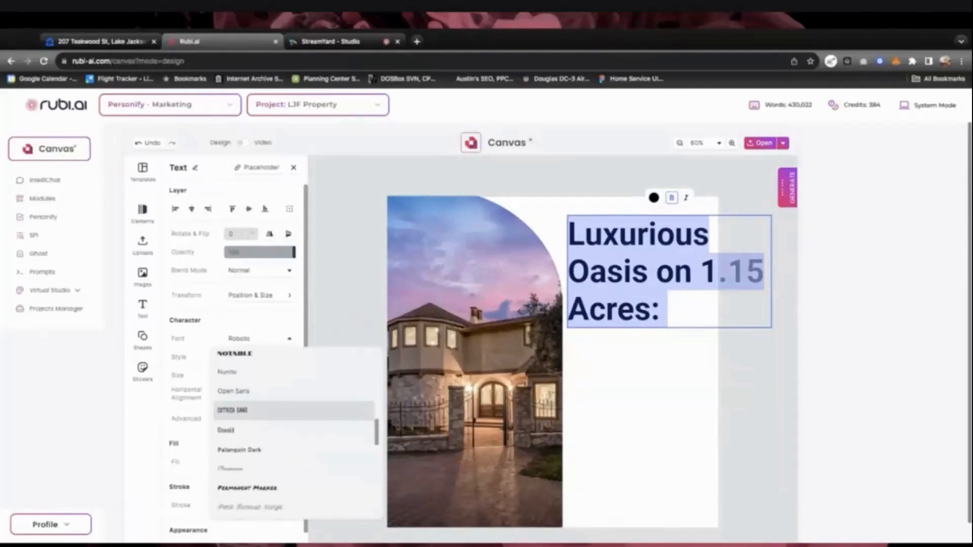
scroll(294, 420, down, 1)
scroll(267, 456, down, 3)
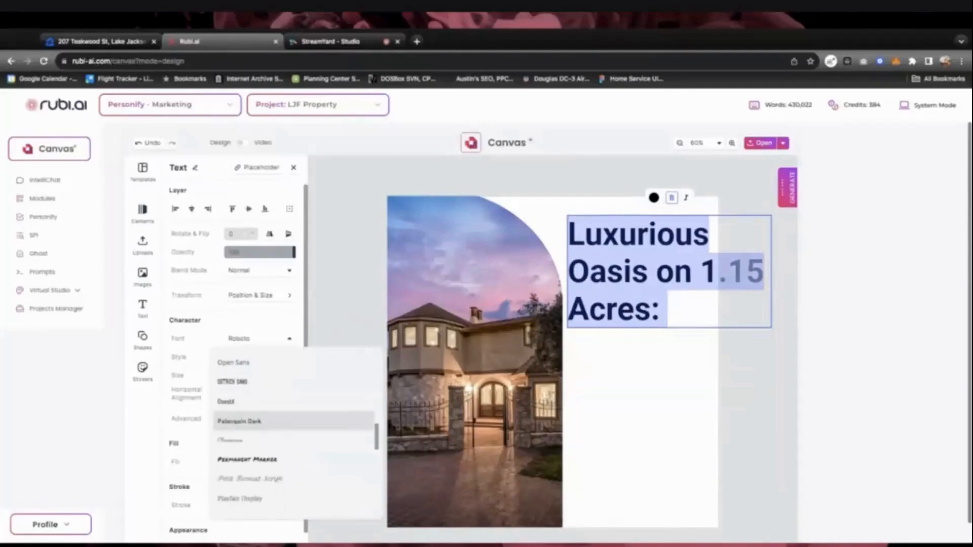
click(267, 456)
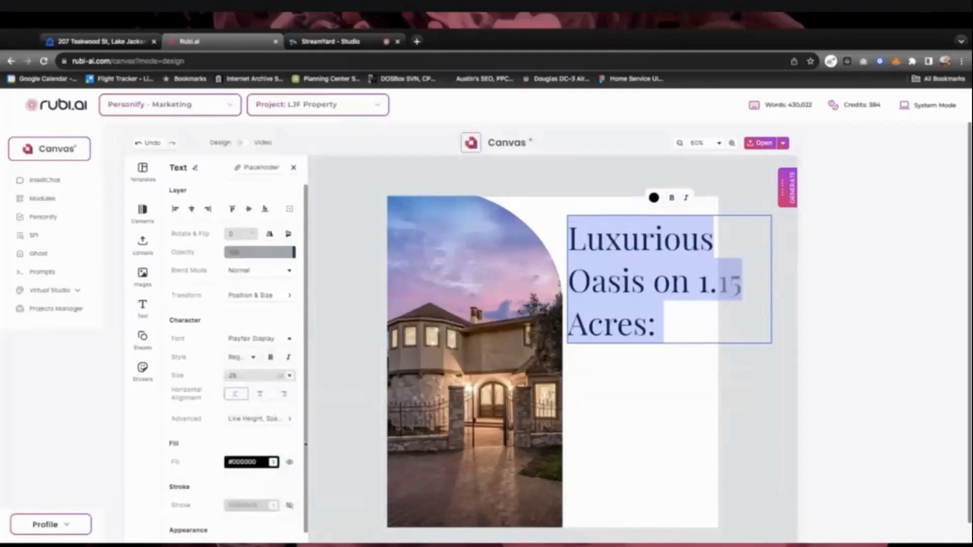
Reduce the headline size to 10 pt so it fits on one line
click(254, 358)
click(253, 357)
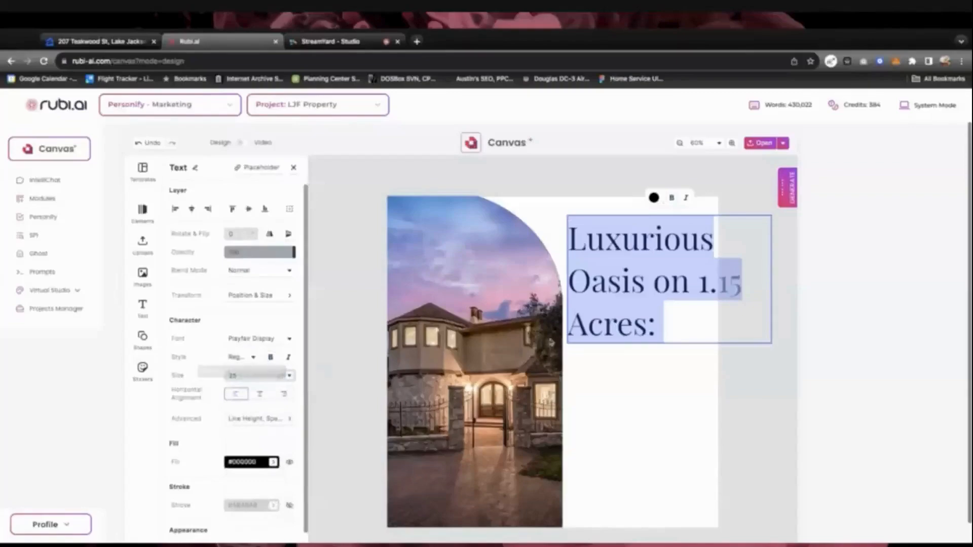
click(254, 359)
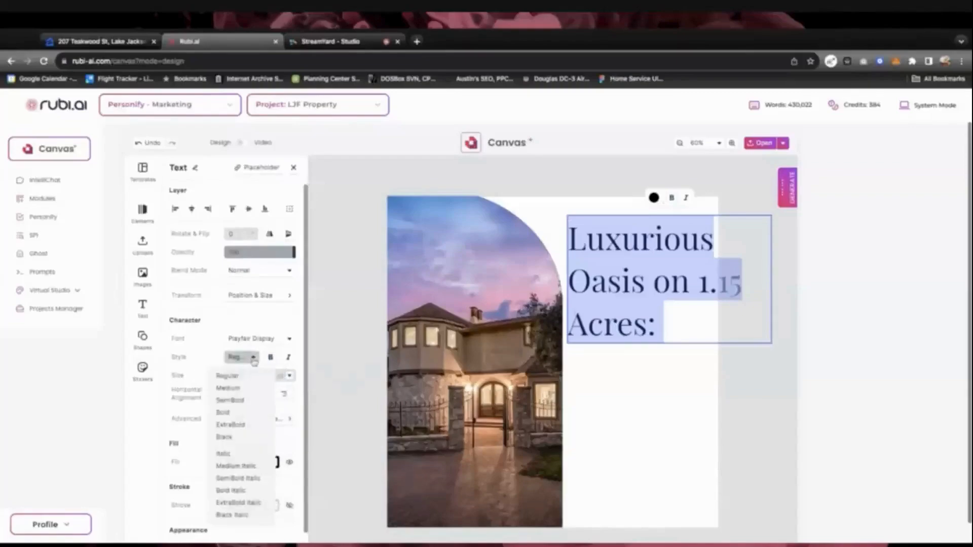
click(254, 359)
click(290, 375)
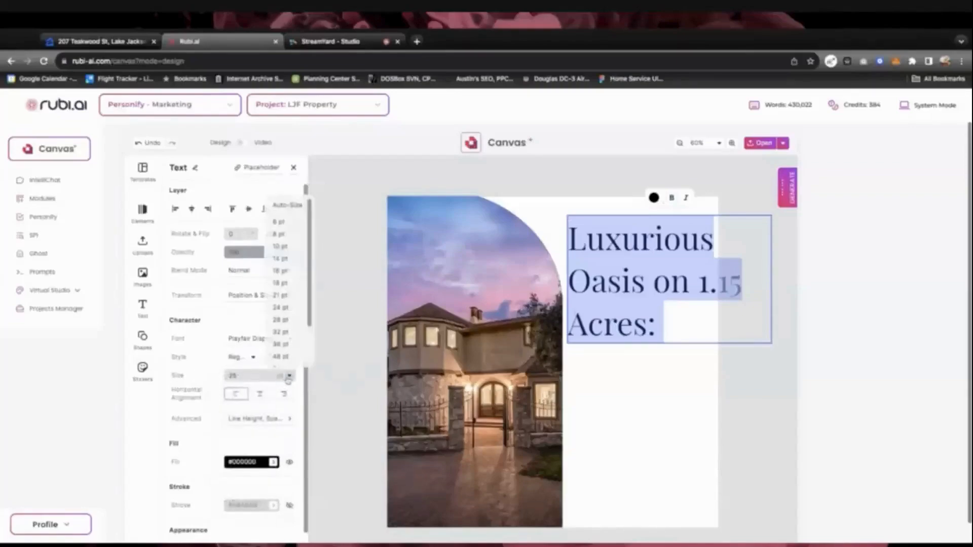
click(281, 246)
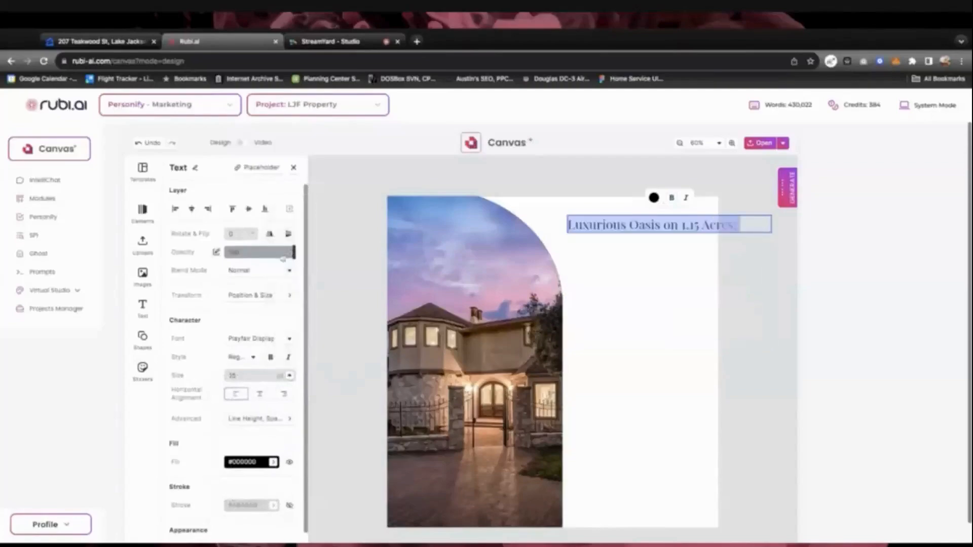
Pick a larger headline size so it wraps to two lines, then drag the box left
click(290, 375)
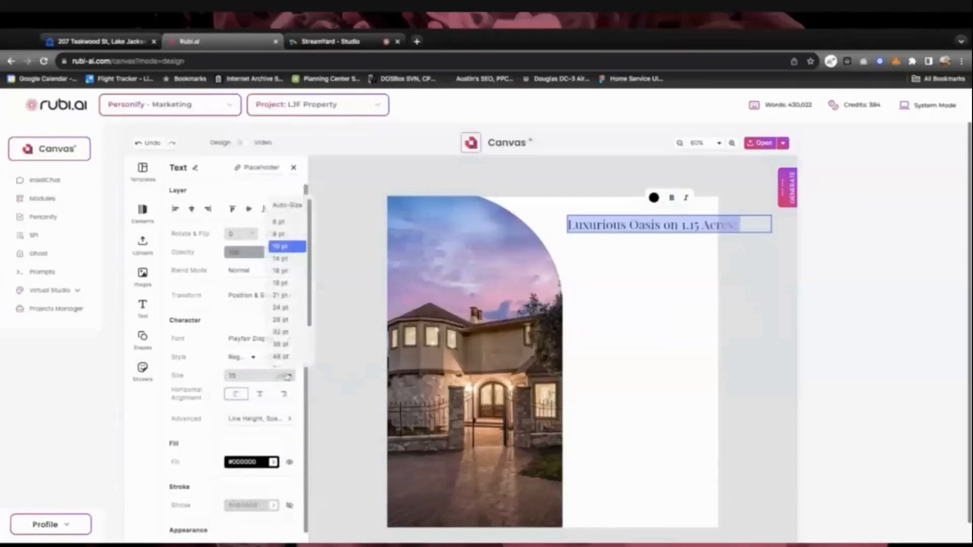
click(280, 270)
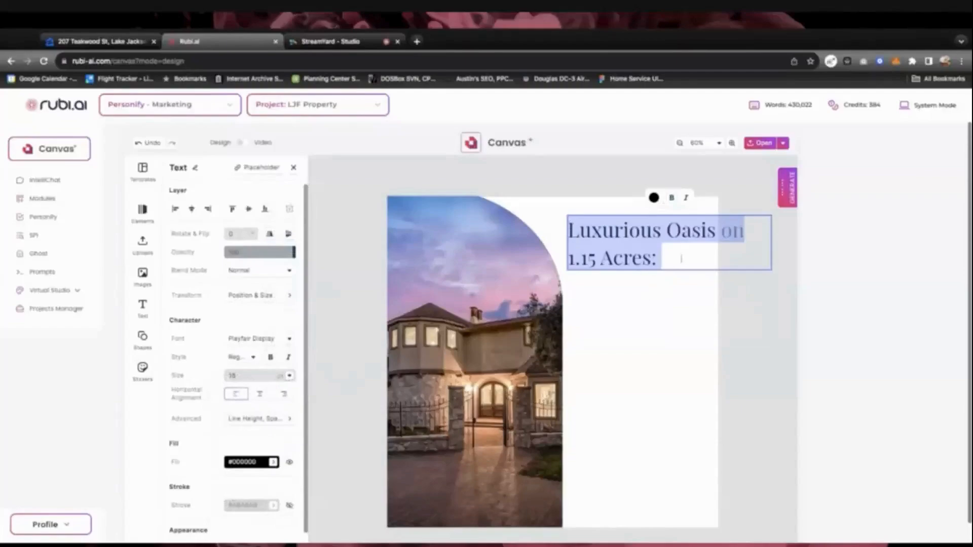
click(639, 285)
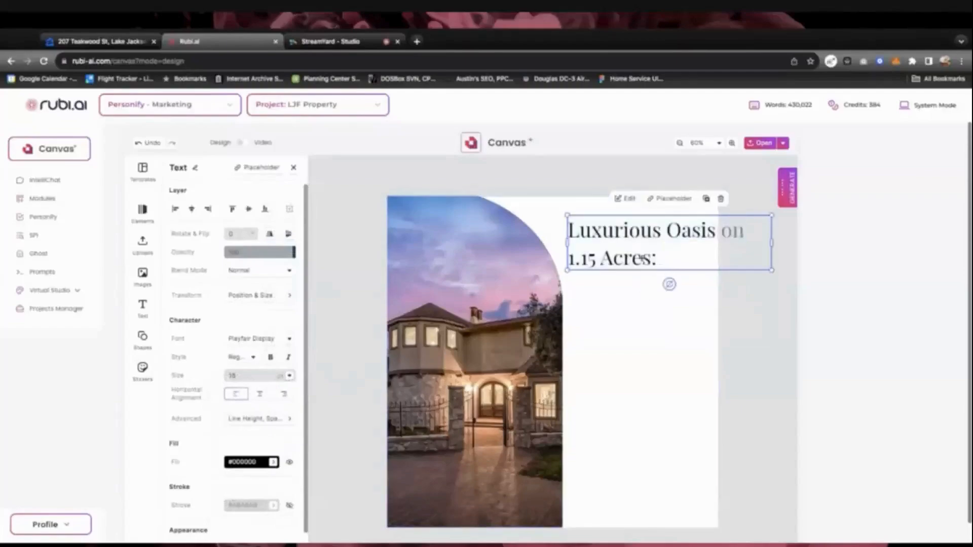
click(664, 257)
triple_click(669, 257)
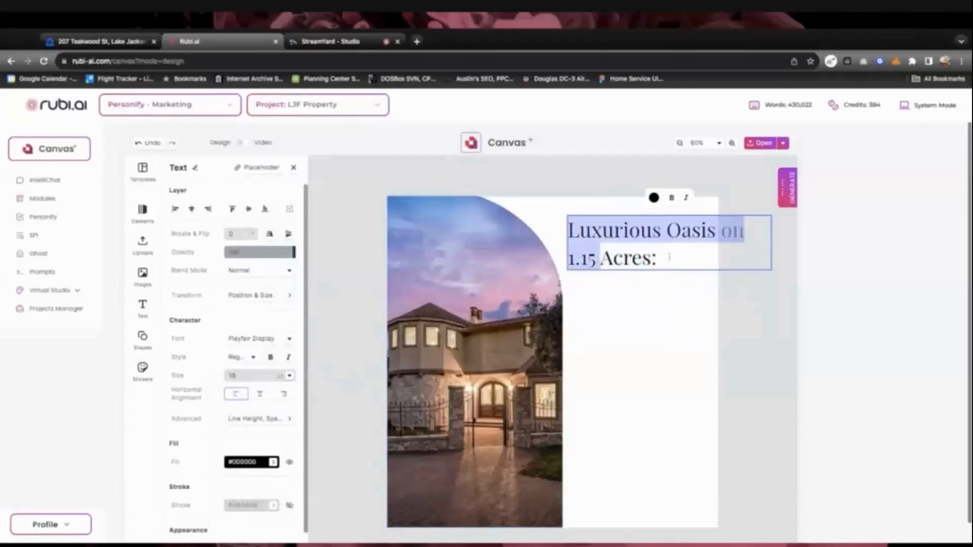
click(679, 258)
key(shift+Left)
key(shift+Left)
key(shift+Left)
key(shift+Left)
key(shift+Left)
key(shift+Left)
key(shift+Left)
key(shift+Left)
key(shift+Left)
key(shift+Left)
key(shift+Left)
key(shift+Left)
key(shift+Left)
key(shift+Left)
key(shift+Left)
key(shift+Left)
key(shift+Left)
key(shift+Left)
key(shift+Left)
key(shift+Left)
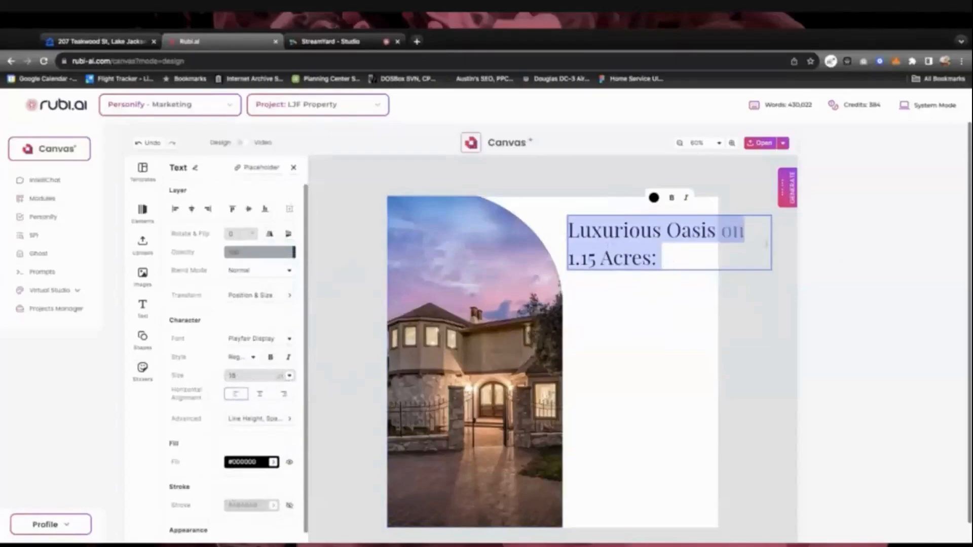
key(Escape)
drag(741, 237, 643, 241)
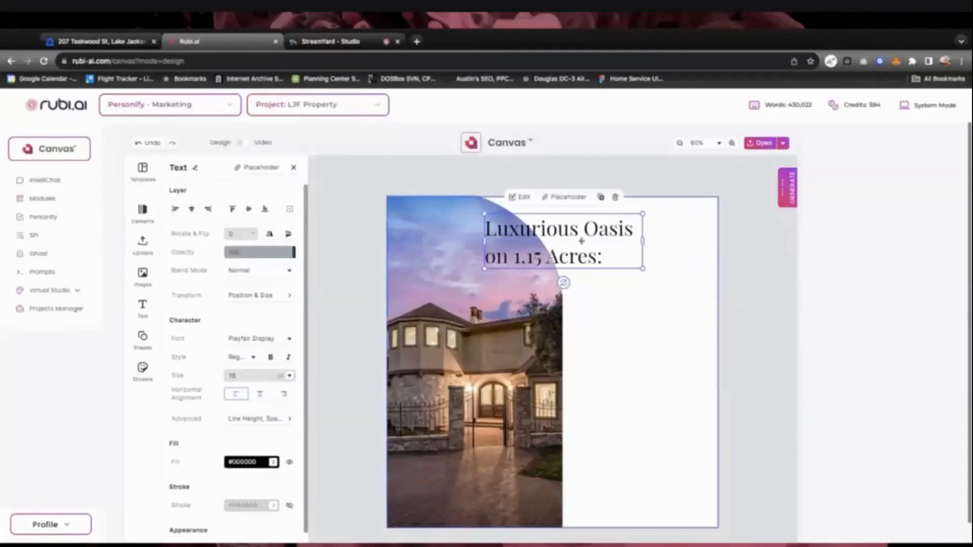
Set the headline to 14 pt and position it beside the house photo
drag(532, 232, 613, 227)
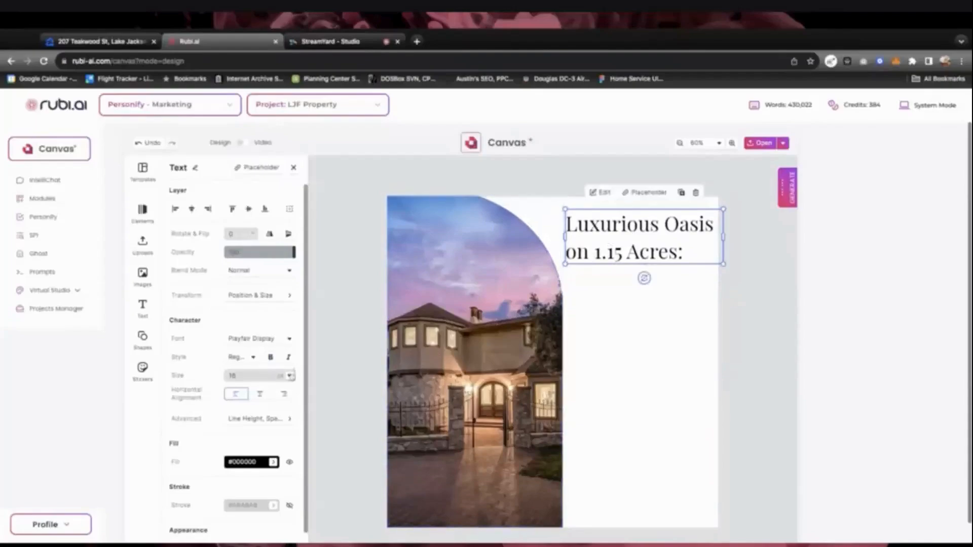
click(289, 375)
click(283, 259)
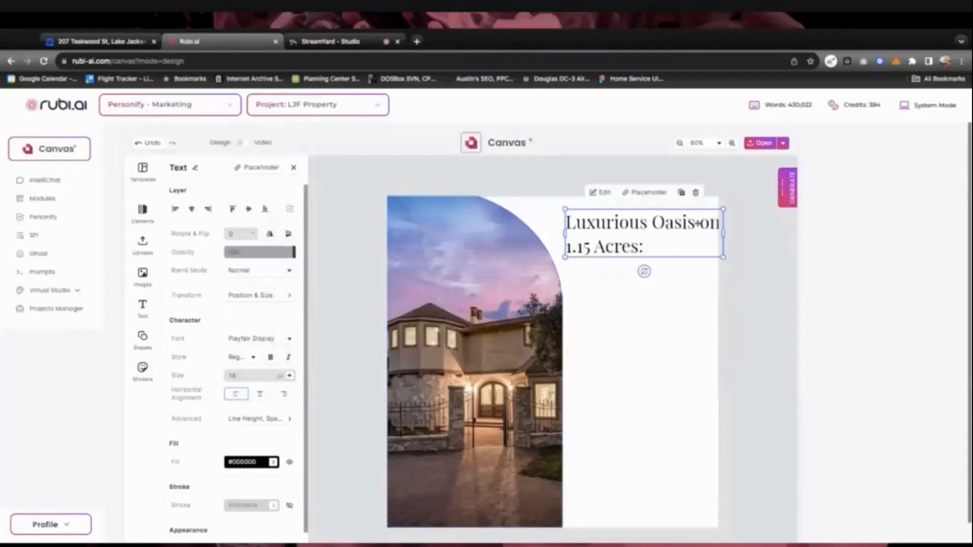
double_click(649, 241)
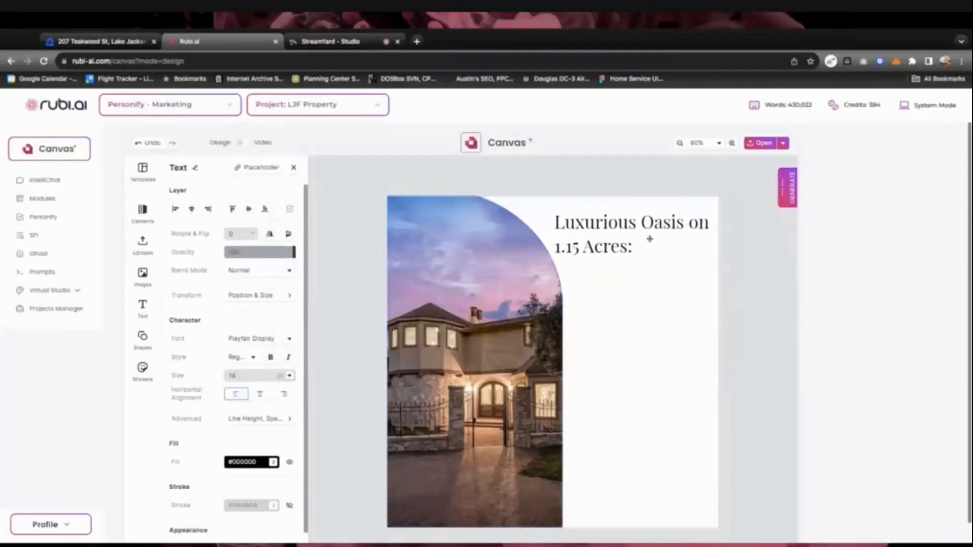
click(484, 320)
drag(484, 321, 488, 323)
drag(593, 252, 592, 250)
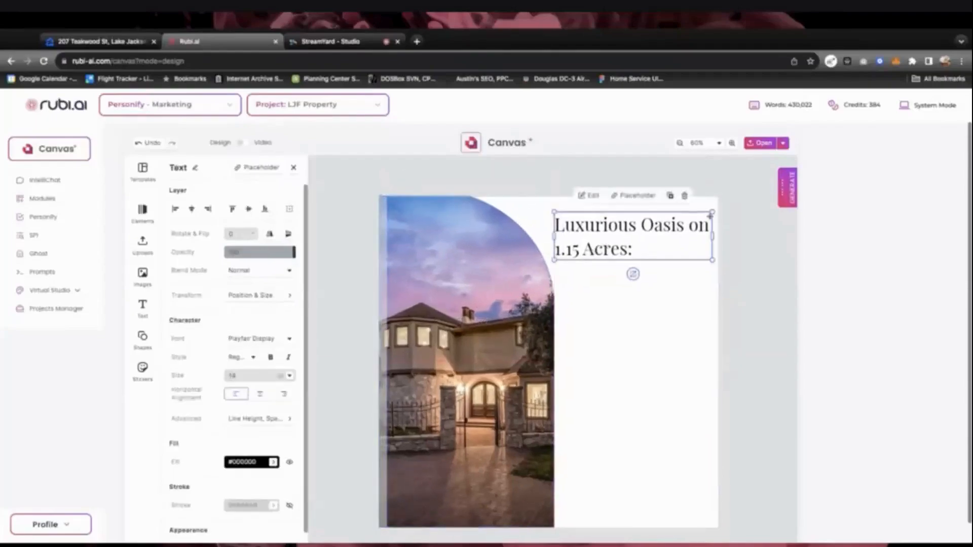
Centre-align the headline and break it after 'Oasis' onto a second line
double_click(611, 249)
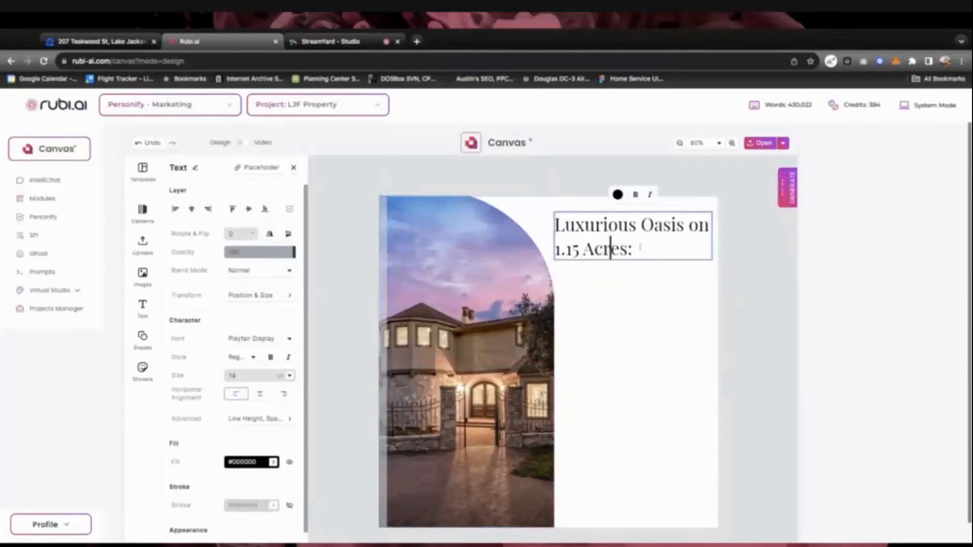
key(ctrl+a)
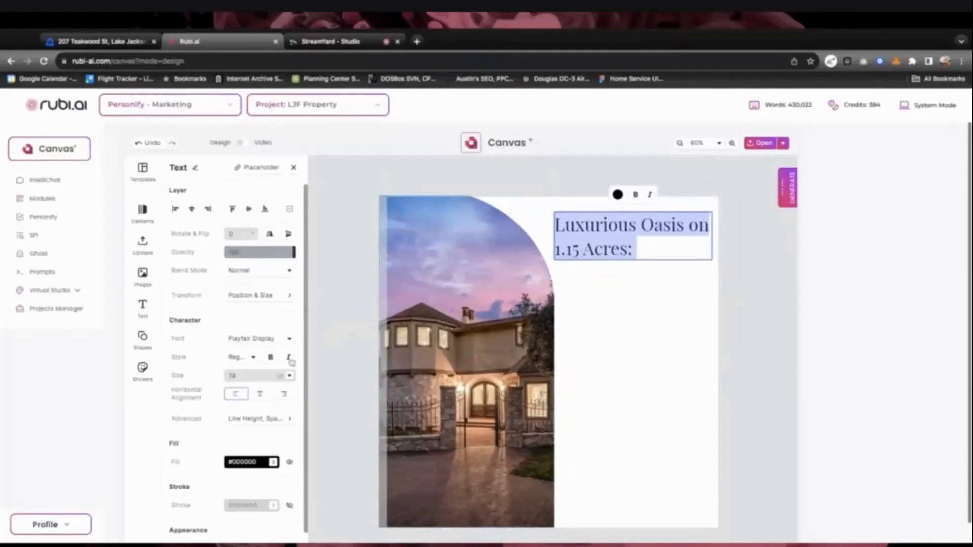
click(260, 395)
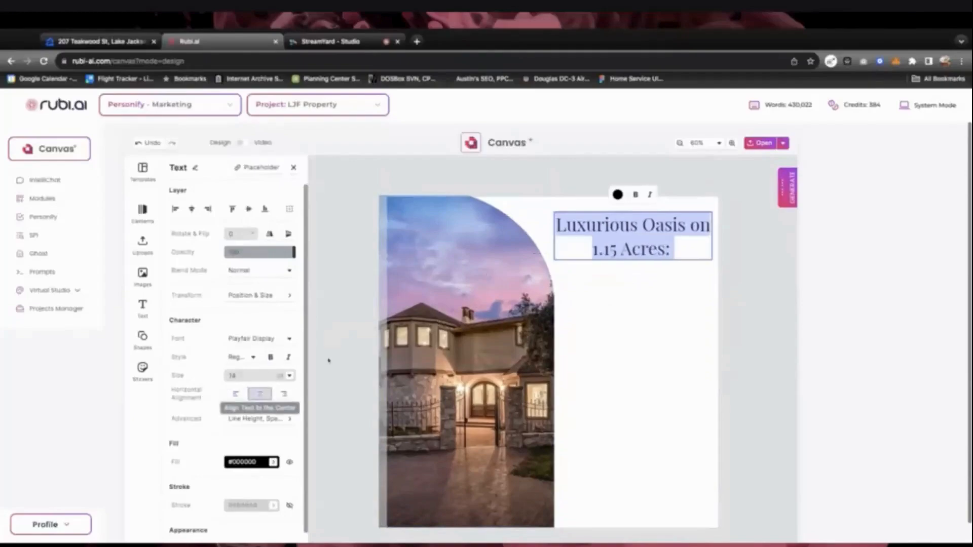
click(690, 225)
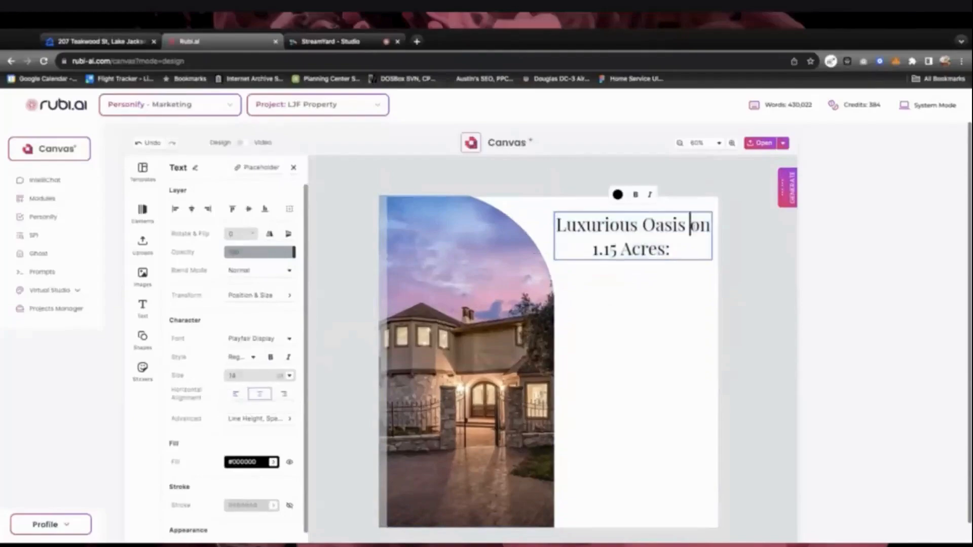
key(BackSpace)
key(Return)
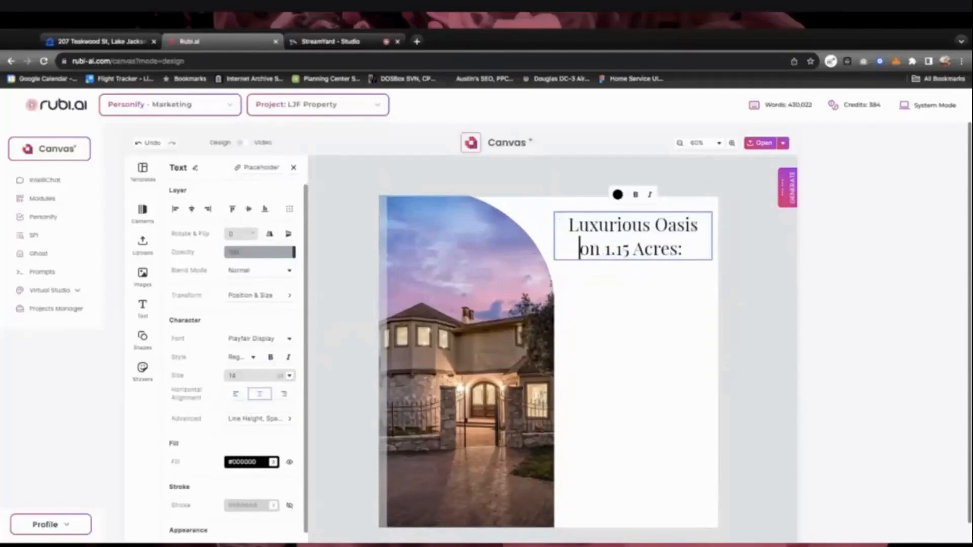
key(Escape)
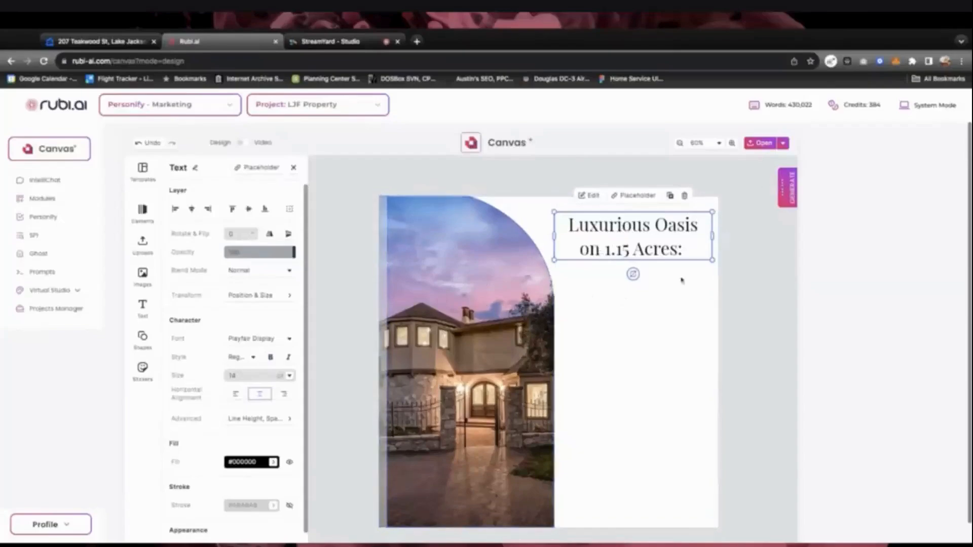
Reopen the 'Create an eye catching headline' conversation from IntelliChat history
click(786, 189)
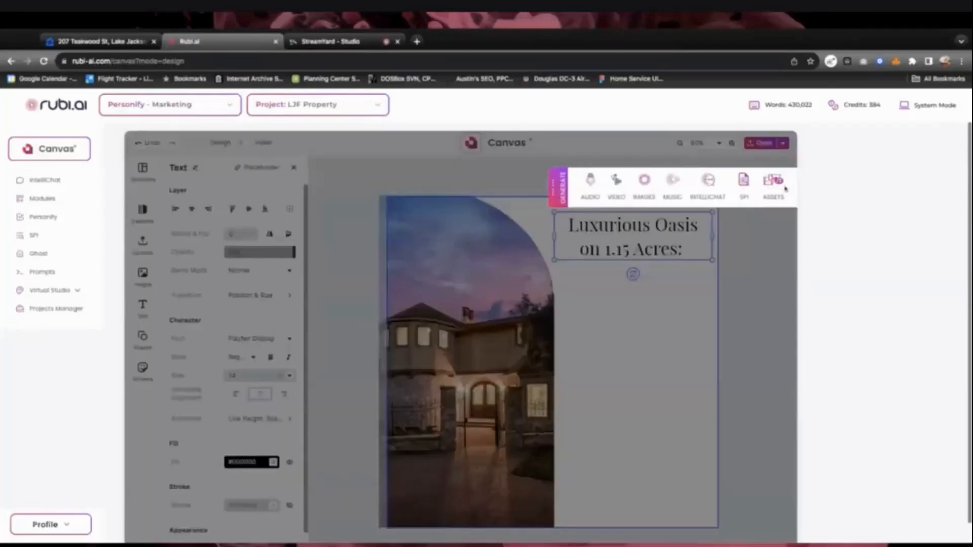
click(709, 187)
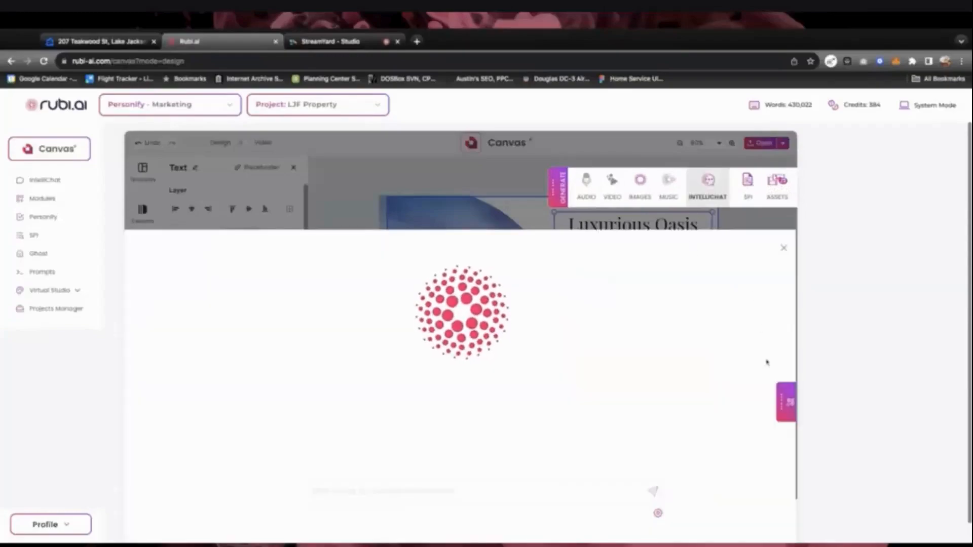
click(785, 402)
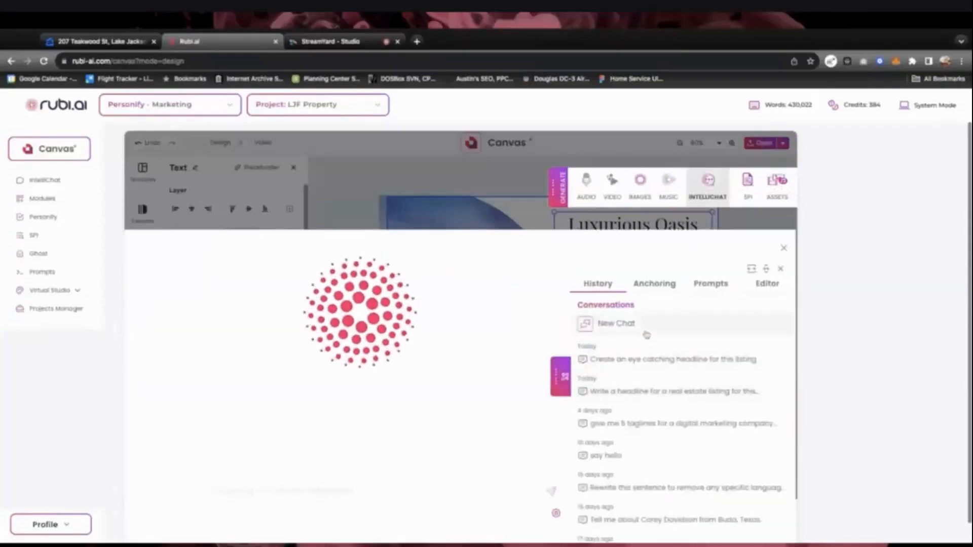
click(640, 361)
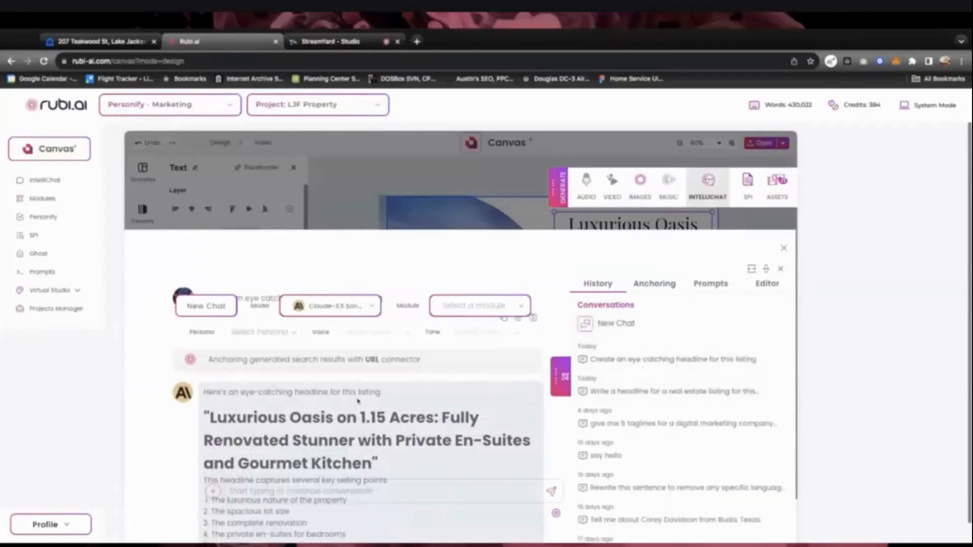
scroll(359, 400, down, 2)
scroll(359, 399, down, 1)
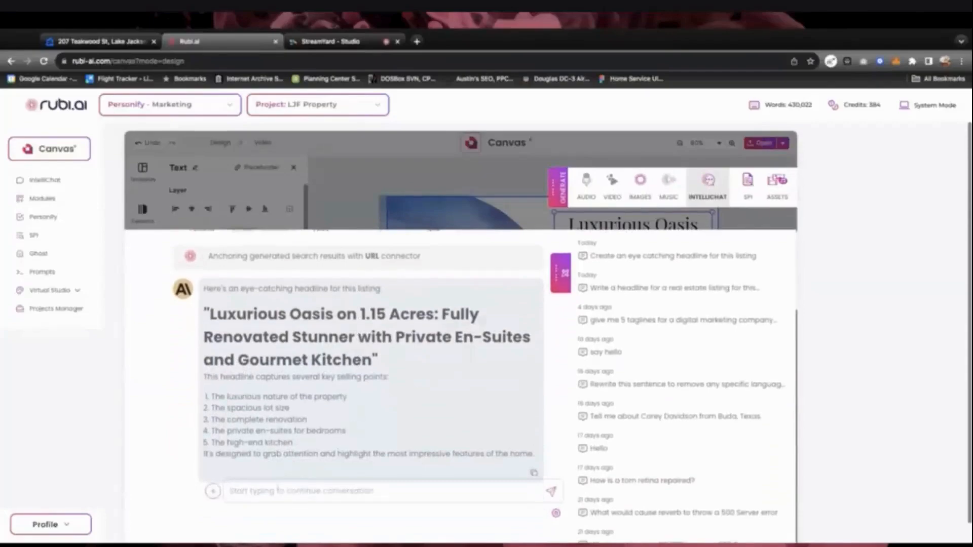
click(278, 490)
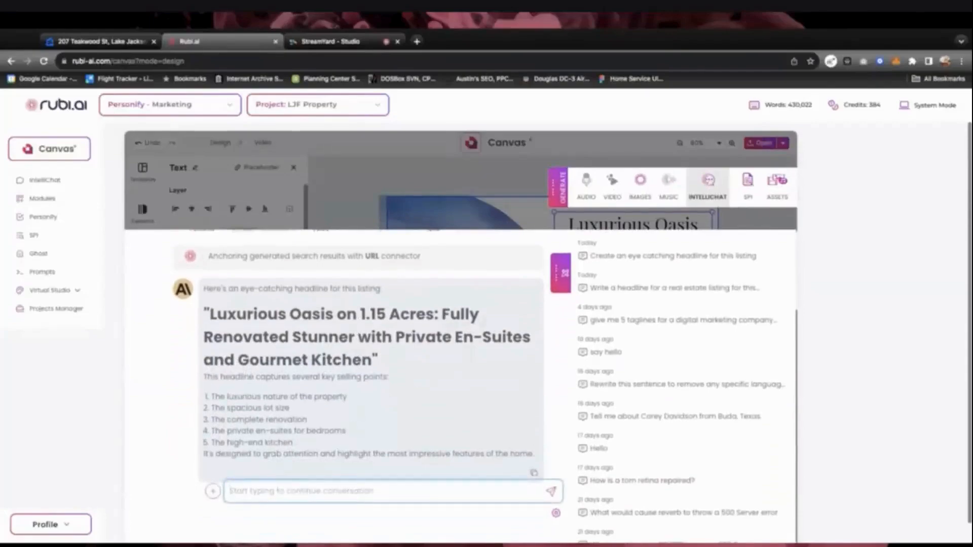
Ask IntelliChat to 'create a short marketing paragraph for this property' and select the reply
text(create )
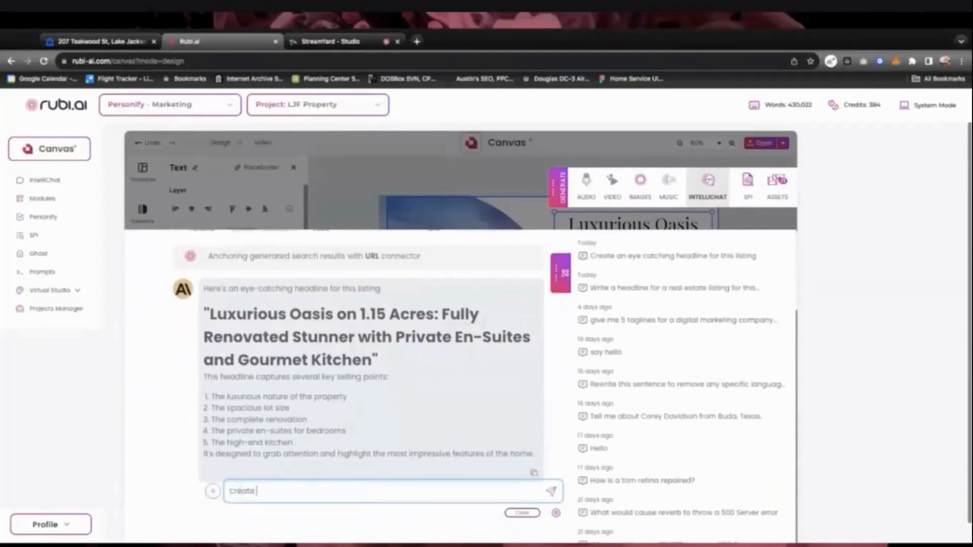
text(a short marketing paragra)
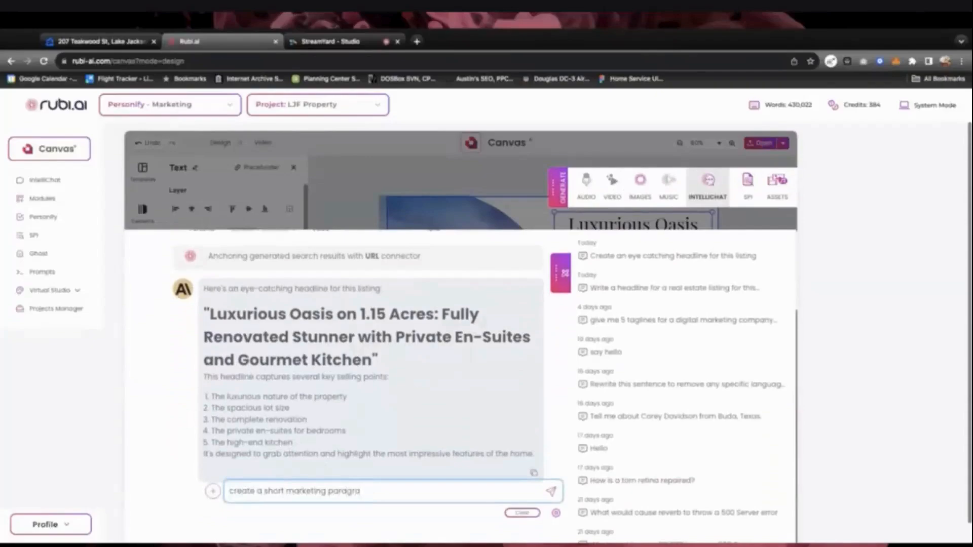
text(ph)
text(for this property)
key(Return)
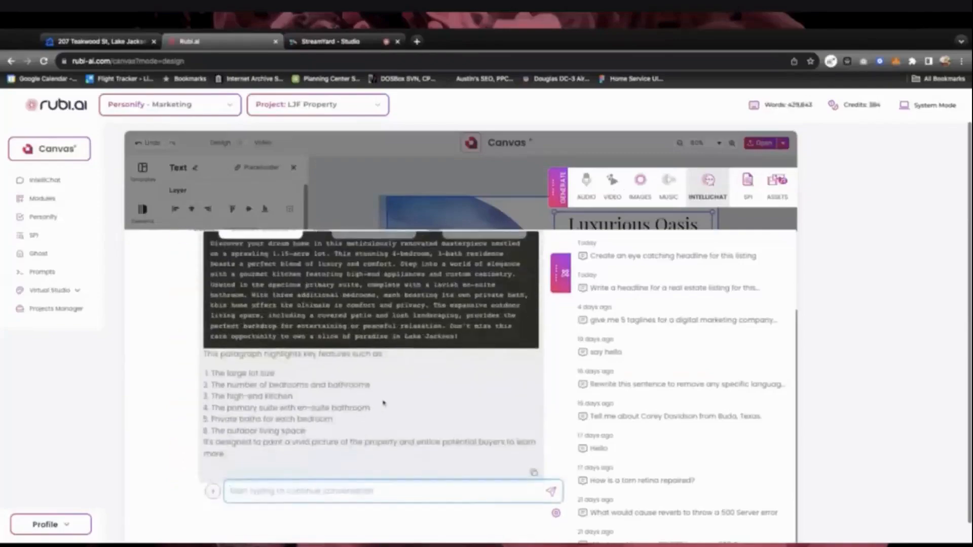
scroll(384, 403, up, 1)
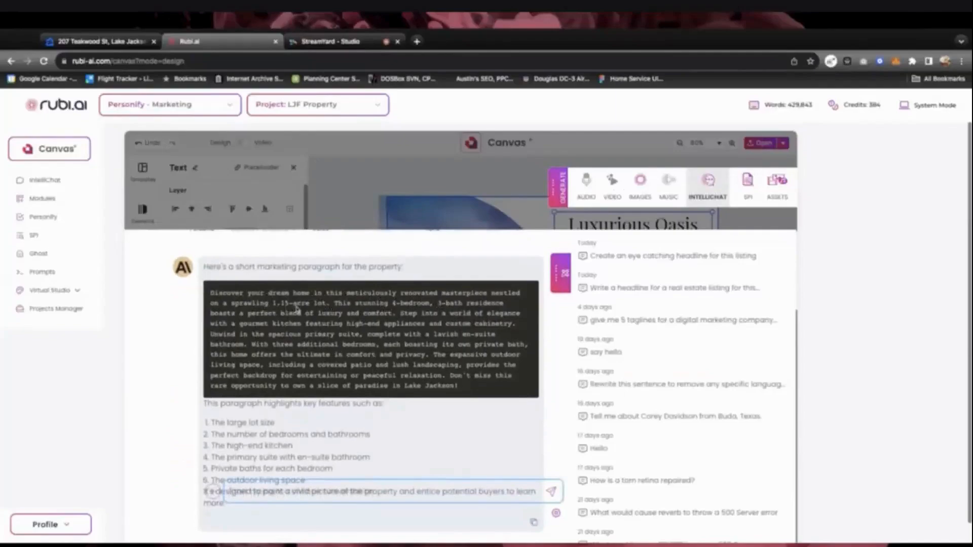
click(214, 298)
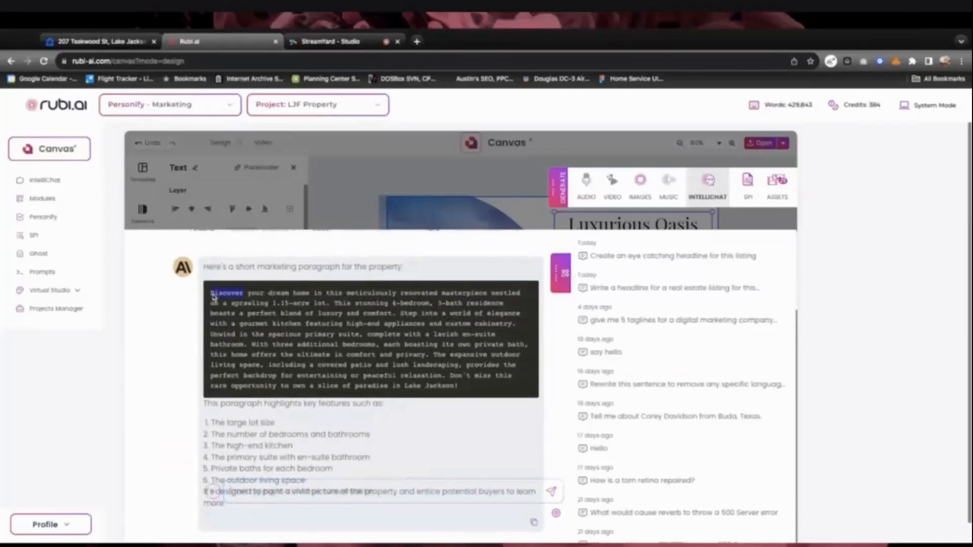
click(213, 297)
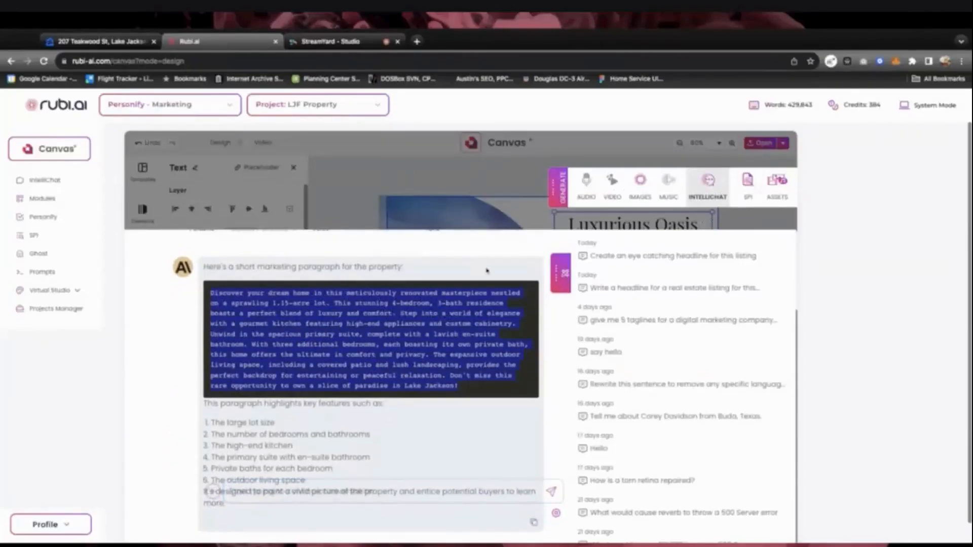
scroll(629, 320, up, 2)
Close IntelliChat and place a Paragraph text box under the headline
click(783, 250)
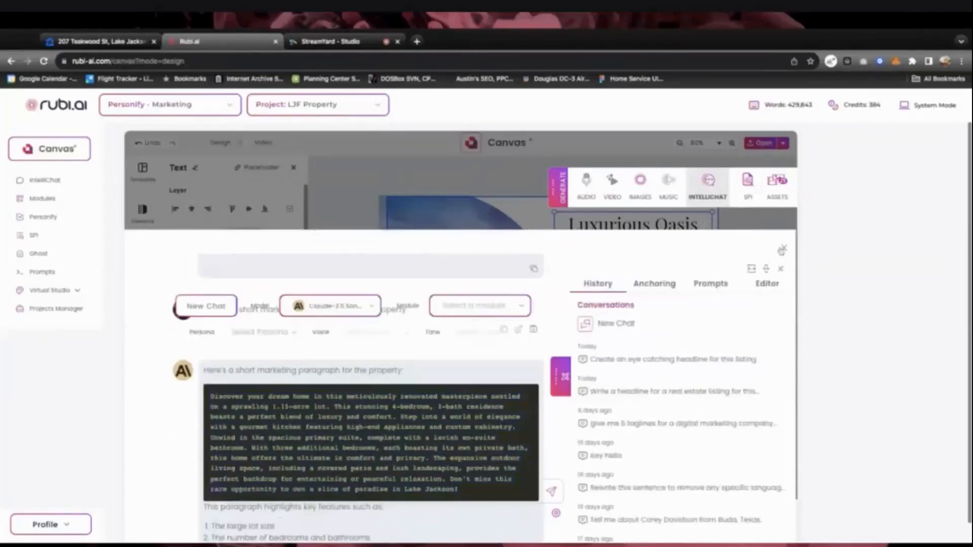
click(783, 251)
click(613, 322)
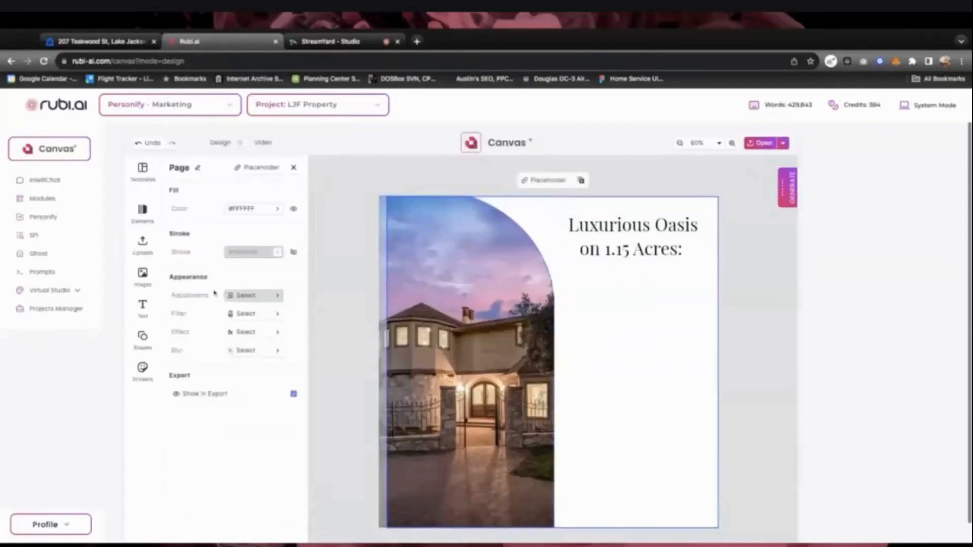
click(142, 306)
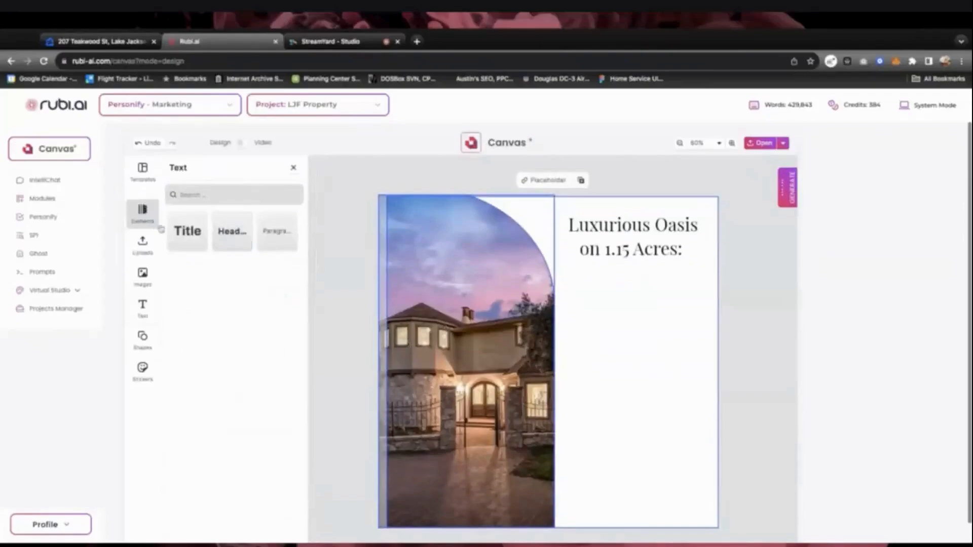
click(277, 231)
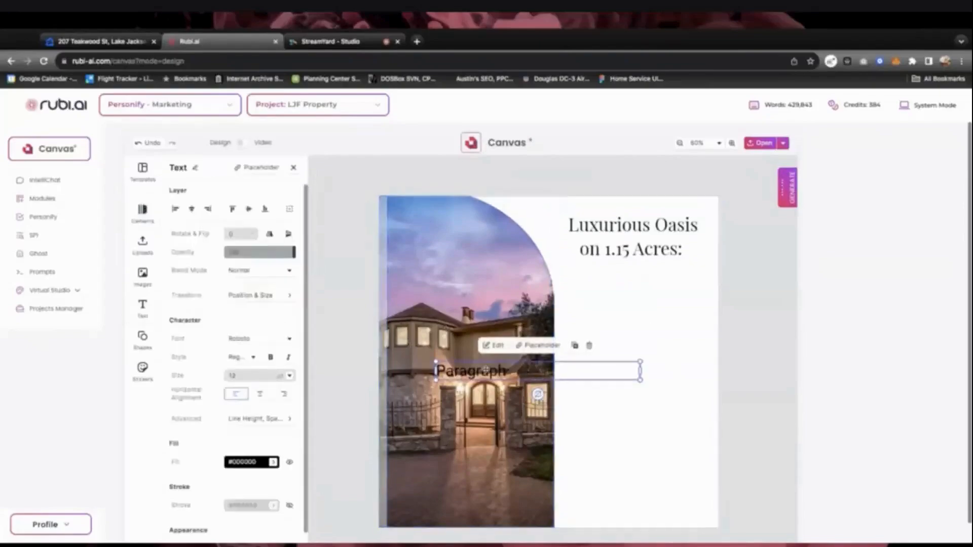
drag(486, 370, 627, 297)
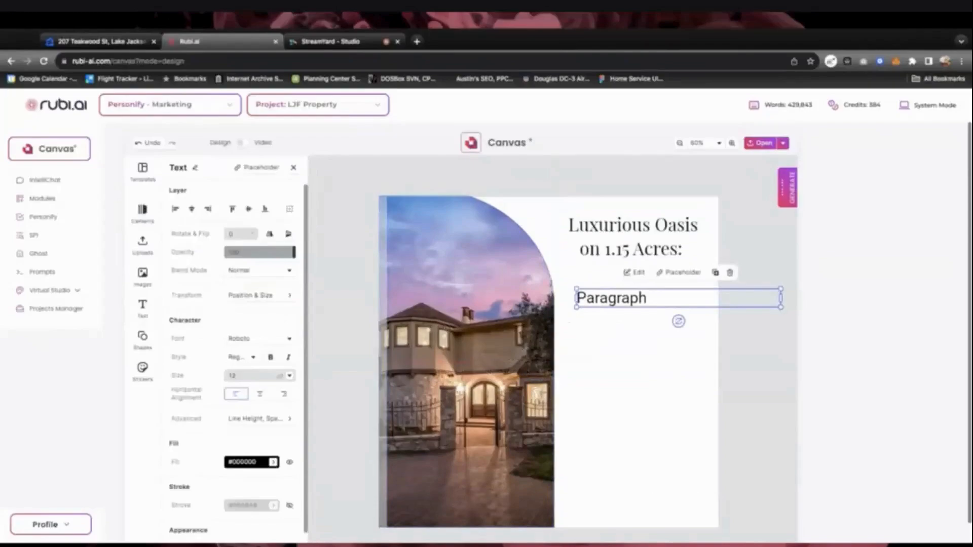
Paste the 'Discover your dream home…' description into the Paragraph box and select all of it
double_click(617, 299)
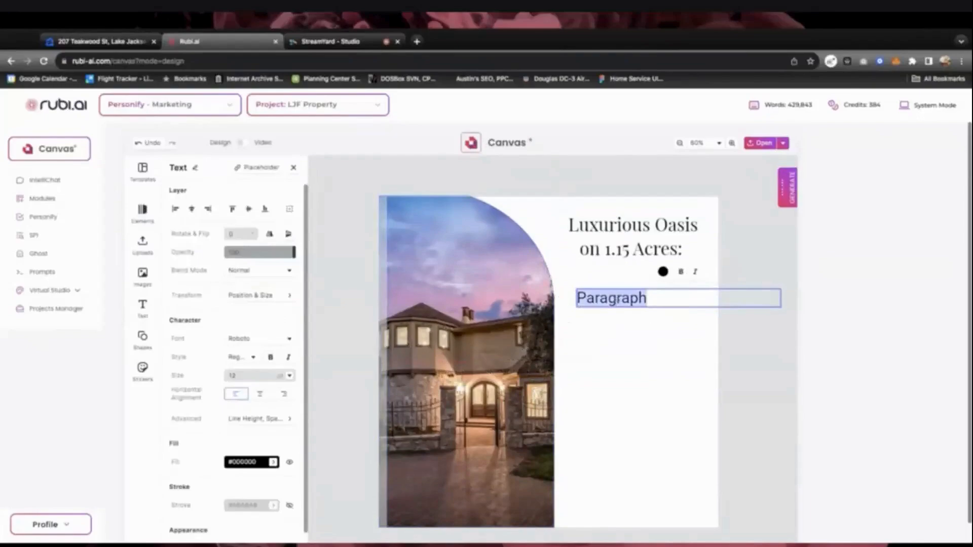
key(ctrl+v)
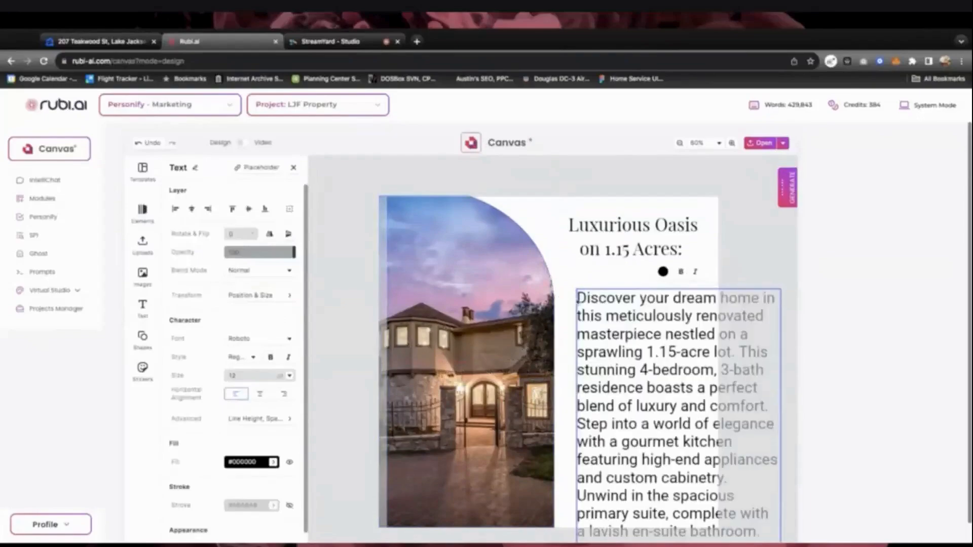
drag(605, 316, 759, 532)
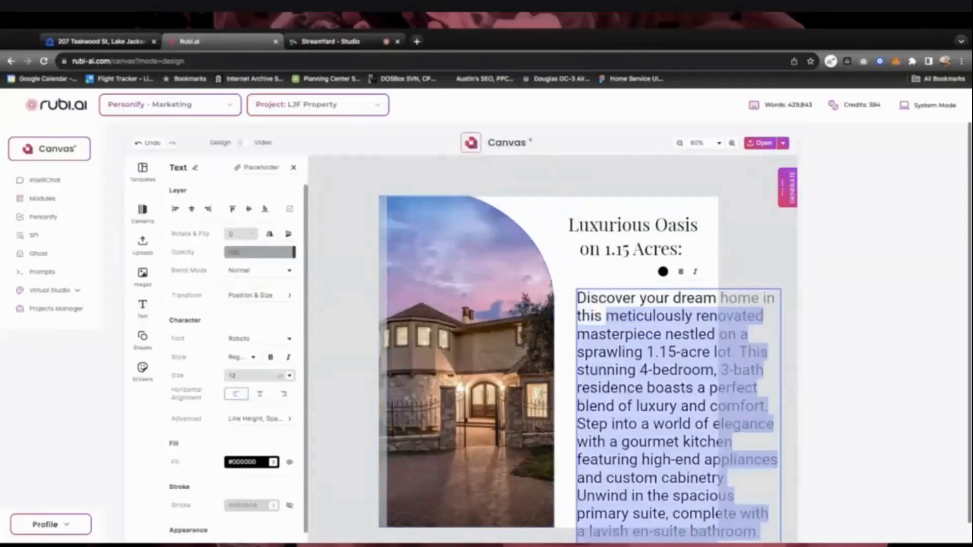
click(607, 316)
drag(578, 298, 760, 533)
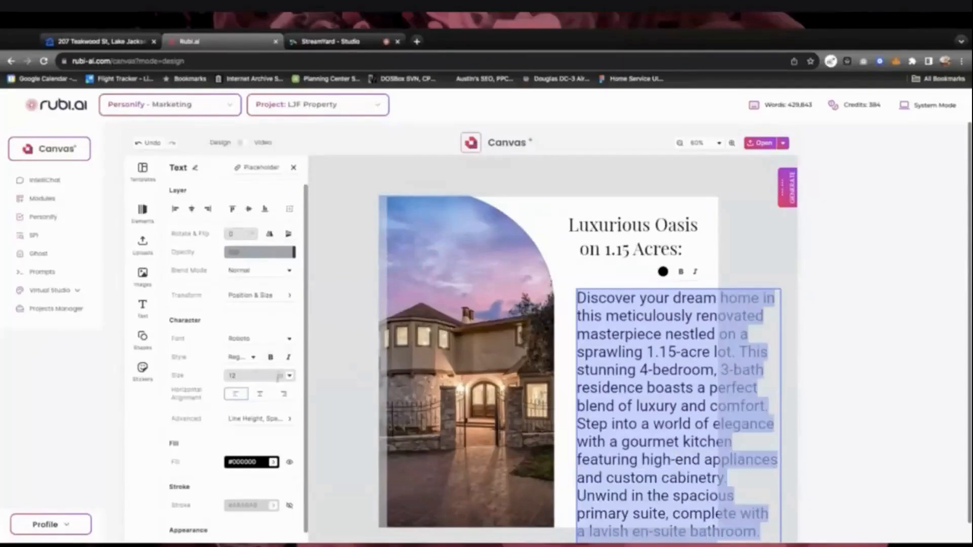
Set the description to 8 pt and narrow its box slightly
click(289, 376)
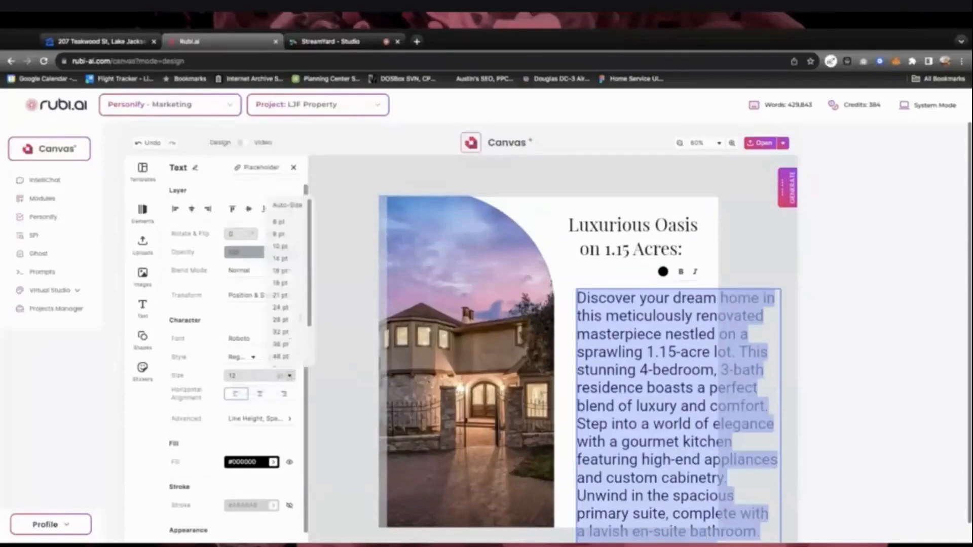
click(287, 234)
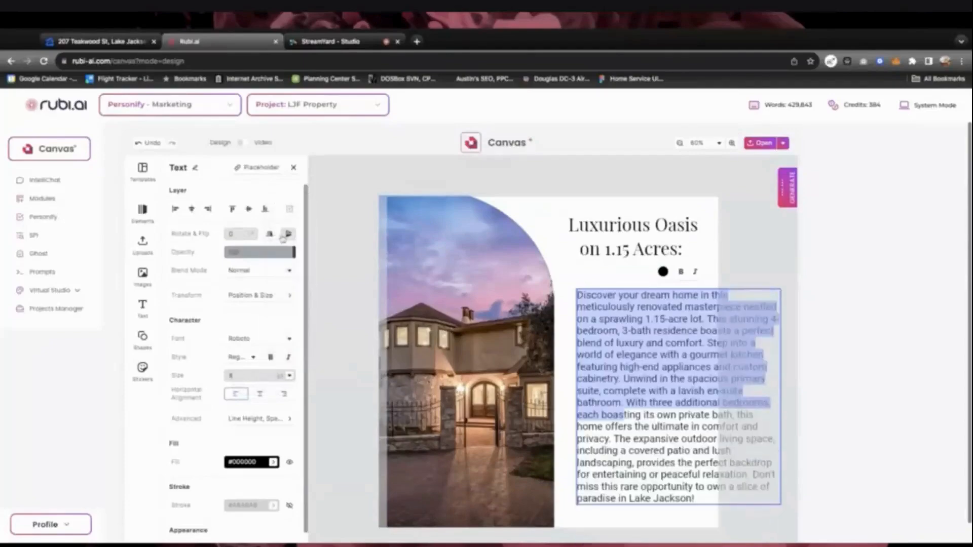
click(600, 366)
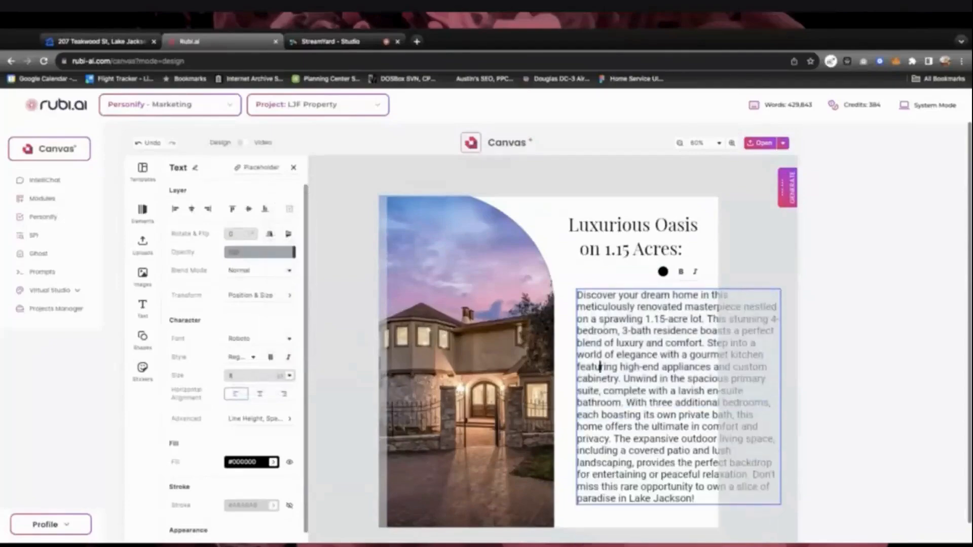
click(762, 290)
drag(783, 396, 705, 395)
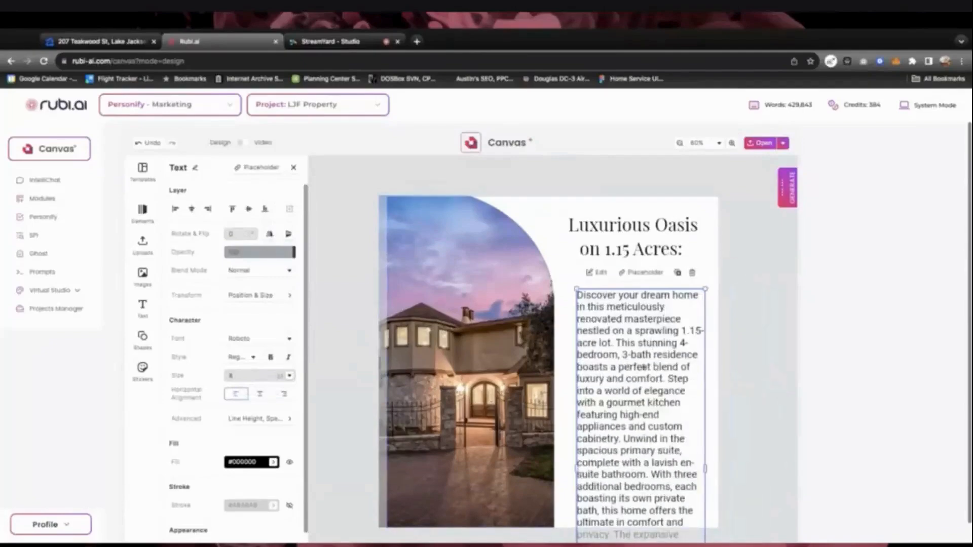
Delete the sentences from 'Unwind' through 'Lake Jackson!' and the 'Step into a world' sentence
triple_click(641, 439)
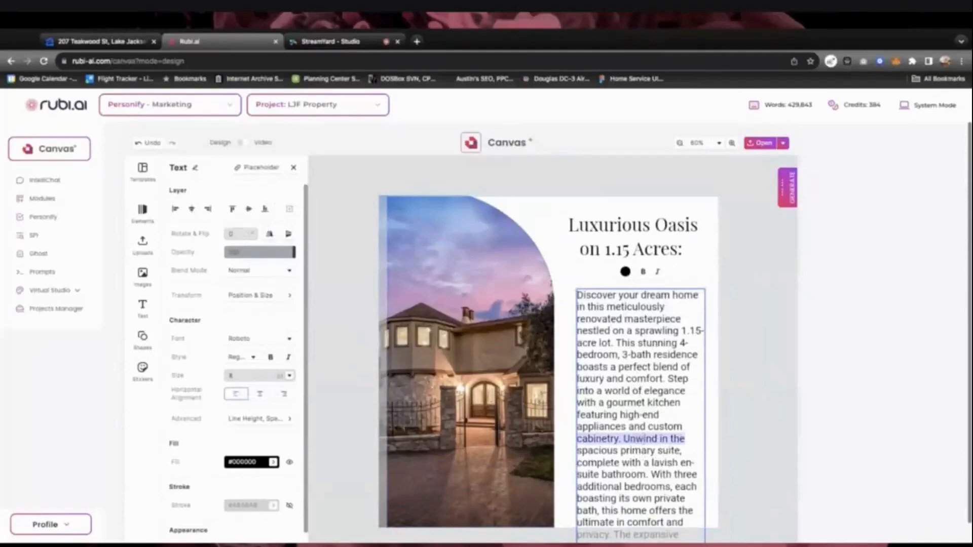
click(627, 439)
drag(625, 439, 679, 535)
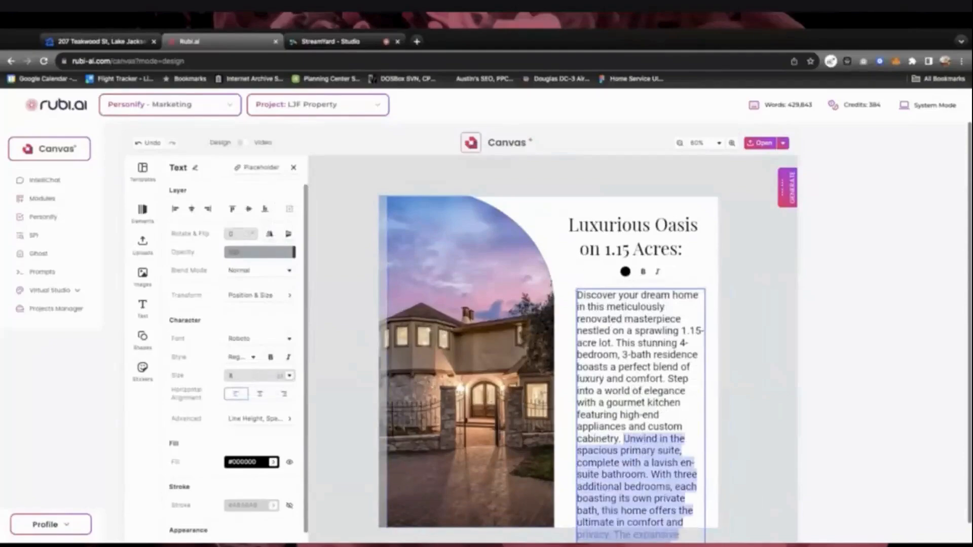
key(BackSpace)
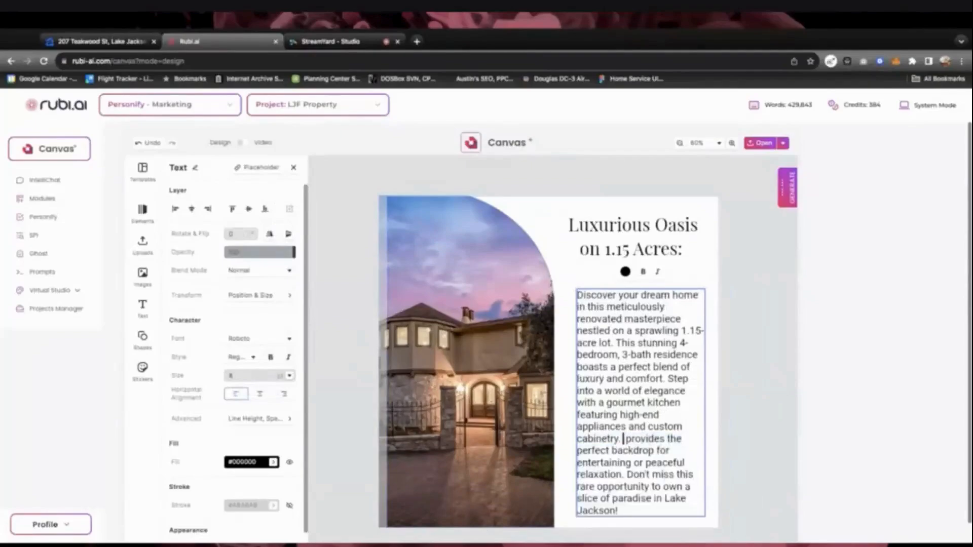
drag(623, 439, 694, 533)
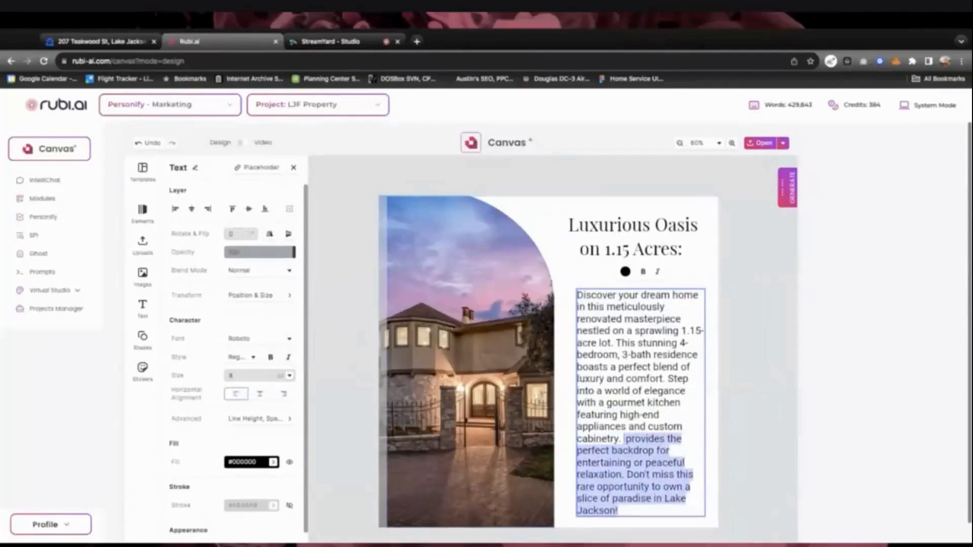
key(BackSpace)
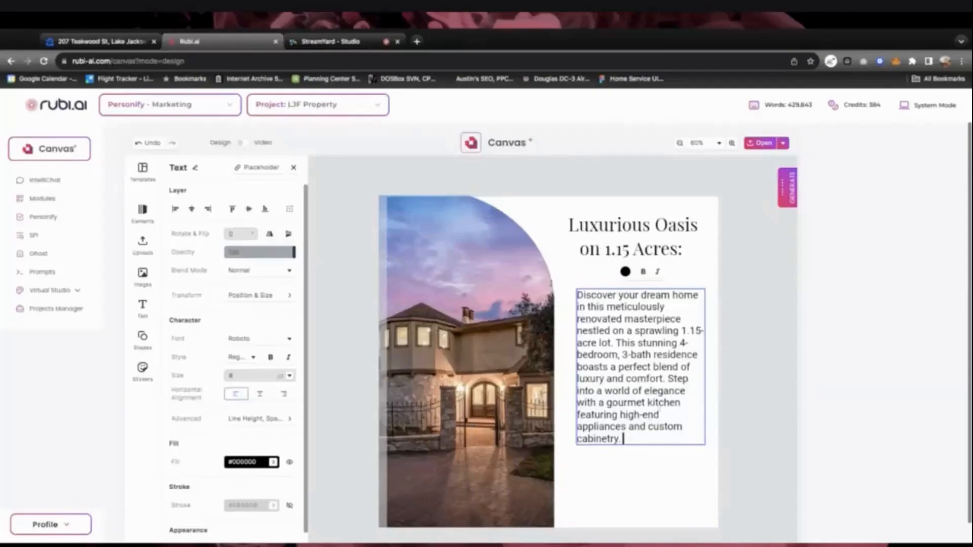
drag(667, 379, 623, 439)
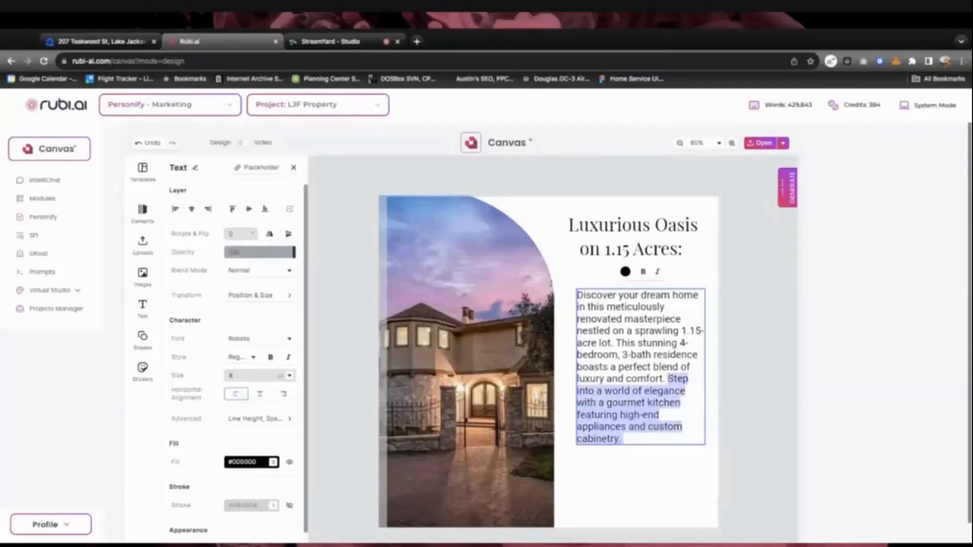
key(BackSpace)
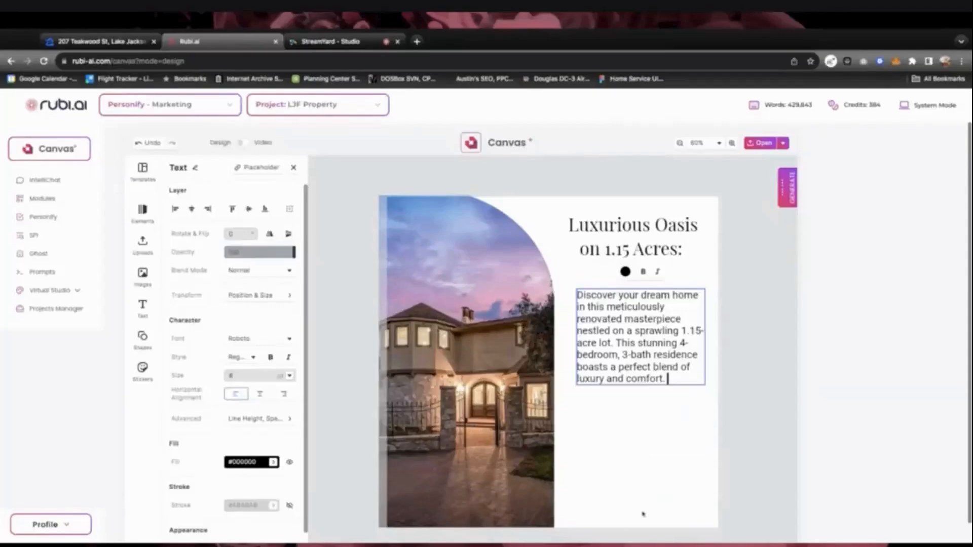
key(Escape)
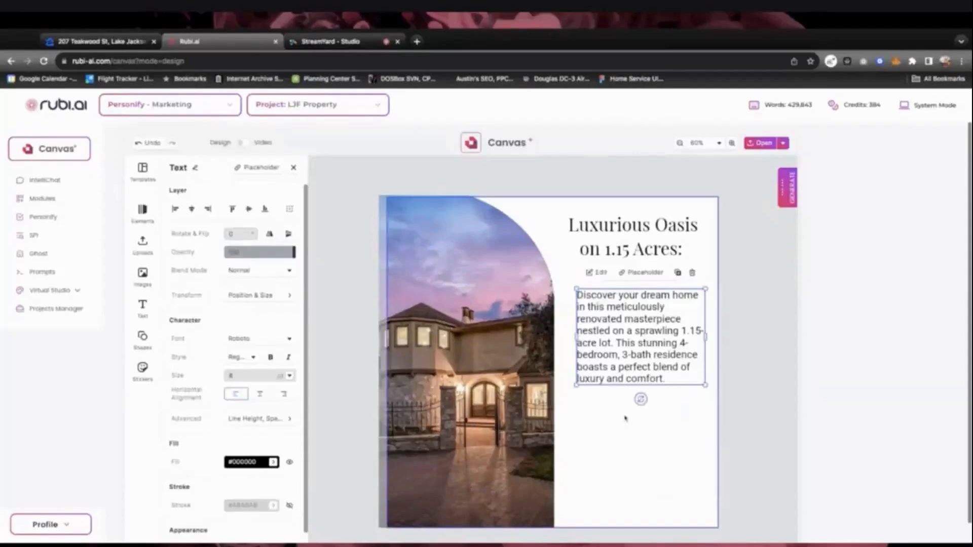
double_click(630, 328)
click(632, 330)
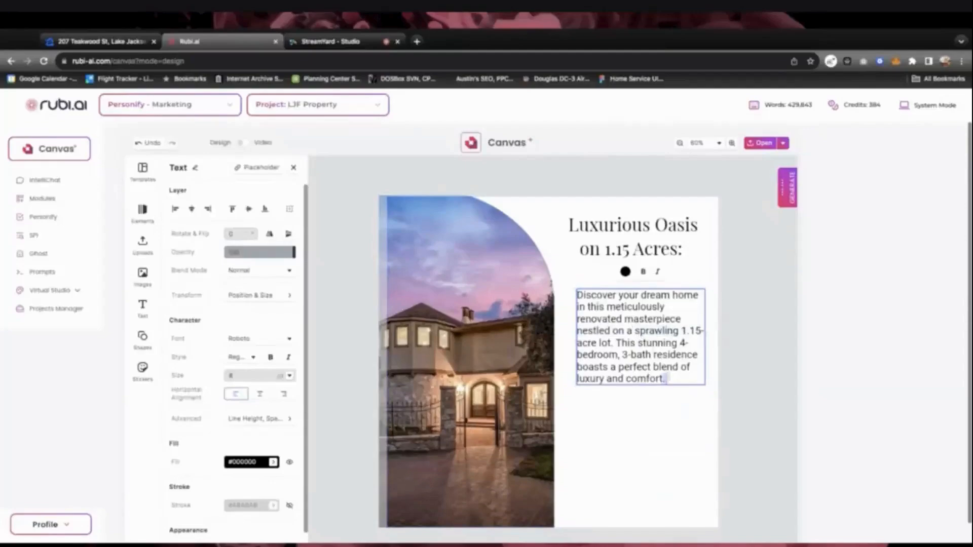
Change the description to Montserrat Light, then select it together with the headline
drag(668, 380, 577, 295)
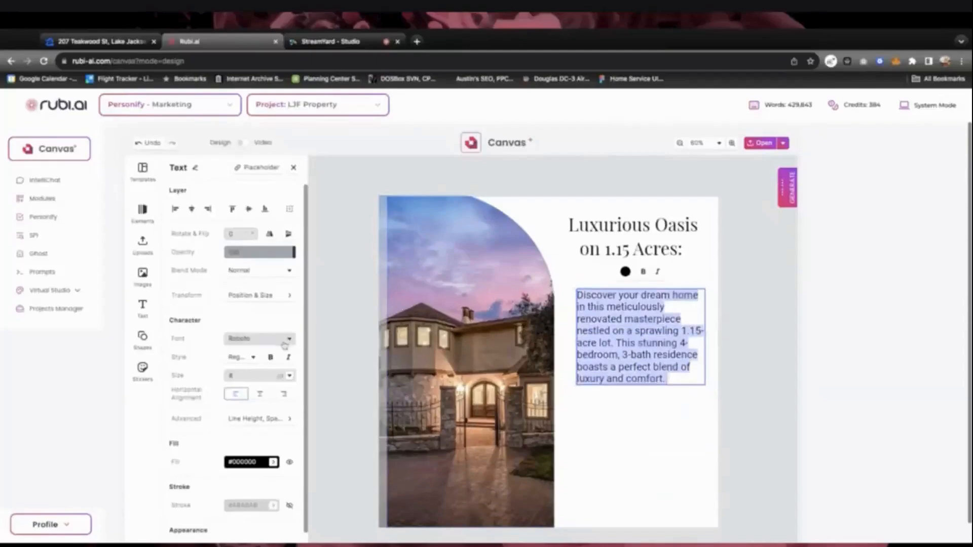
click(257, 339)
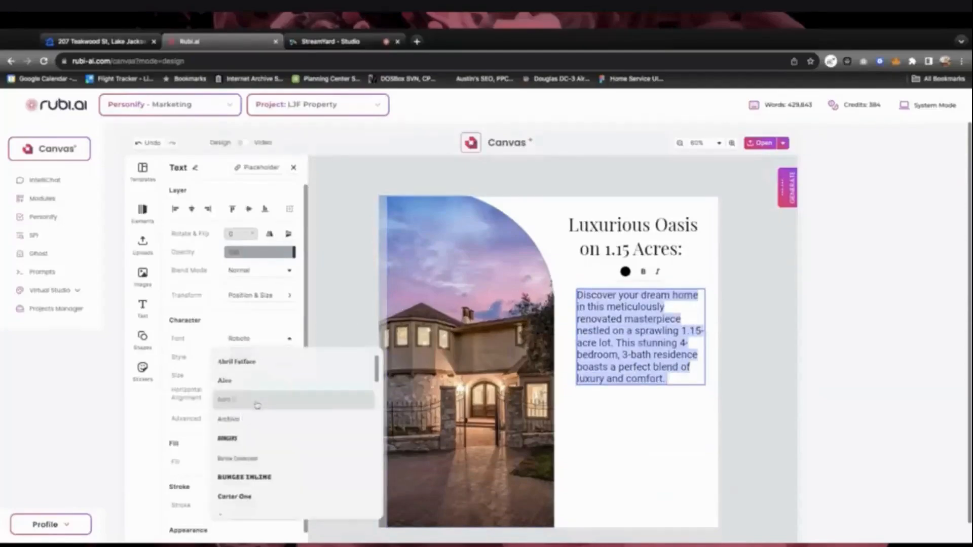
scroll(256, 403, down, 3)
scroll(257, 406, down, 6)
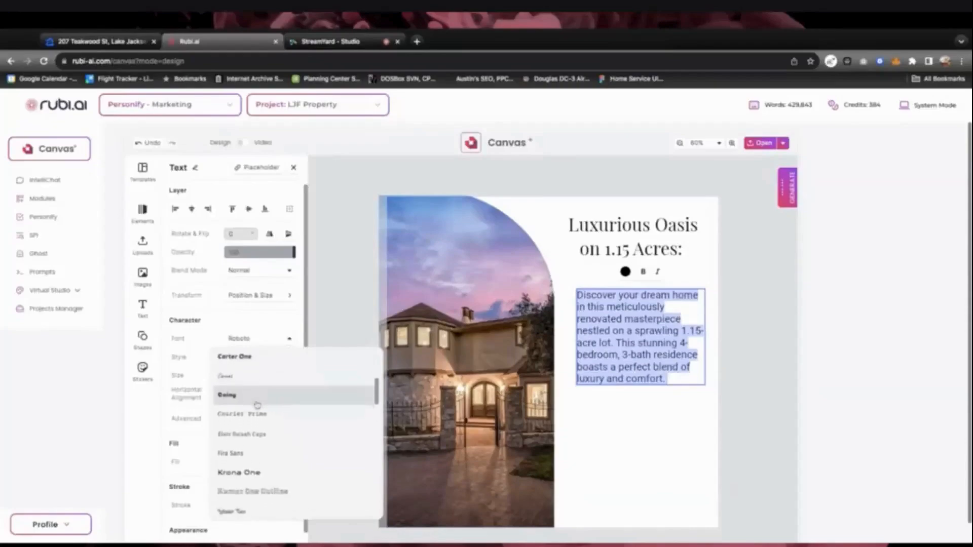
scroll(256, 403, down, 1)
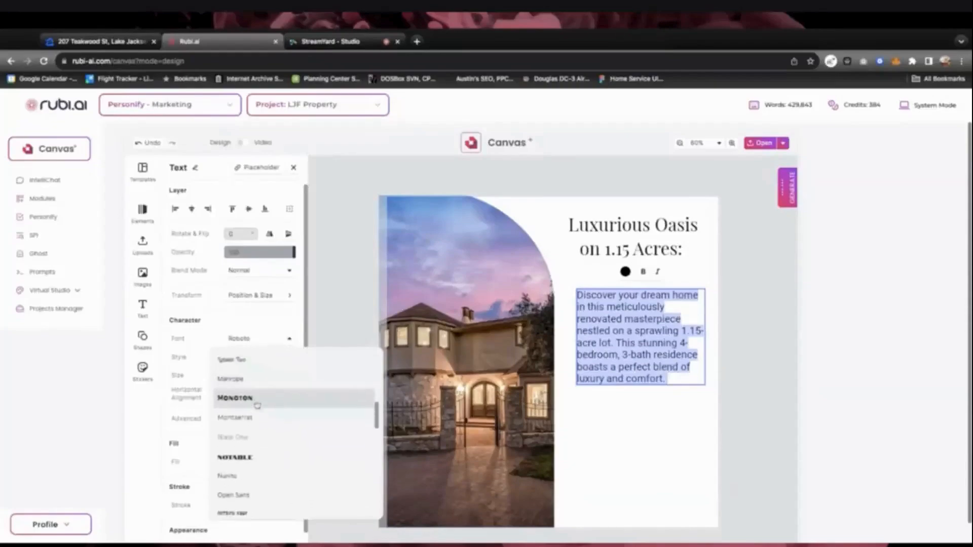
click(242, 396)
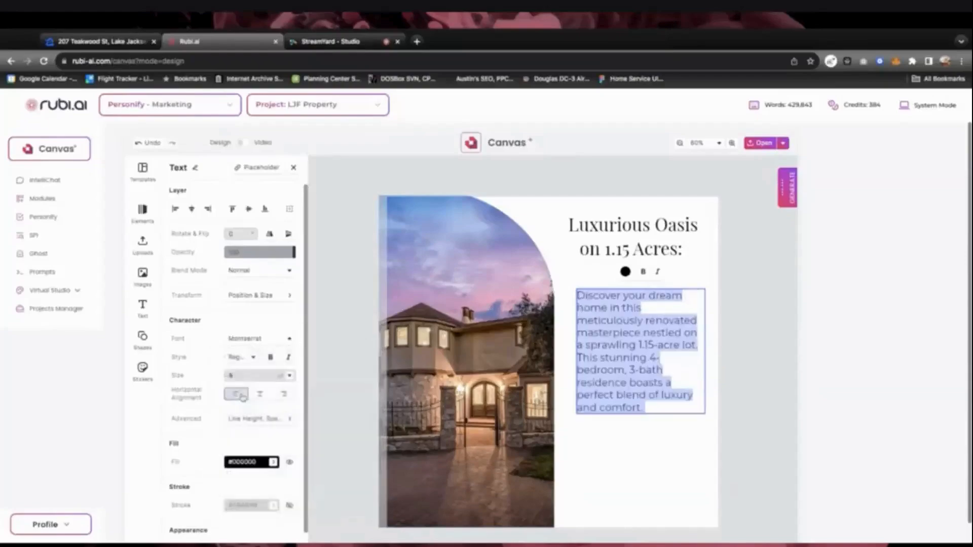
click(254, 361)
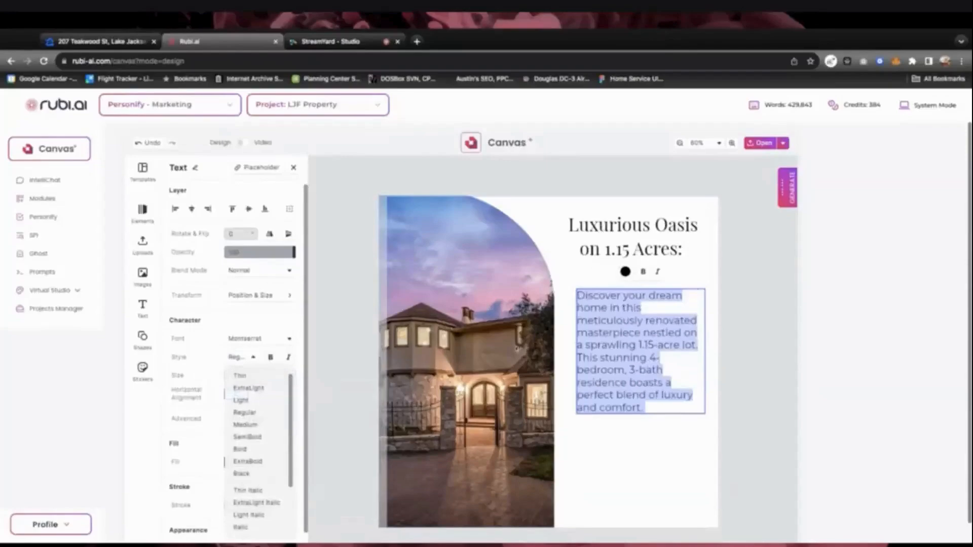
click(242, 401)
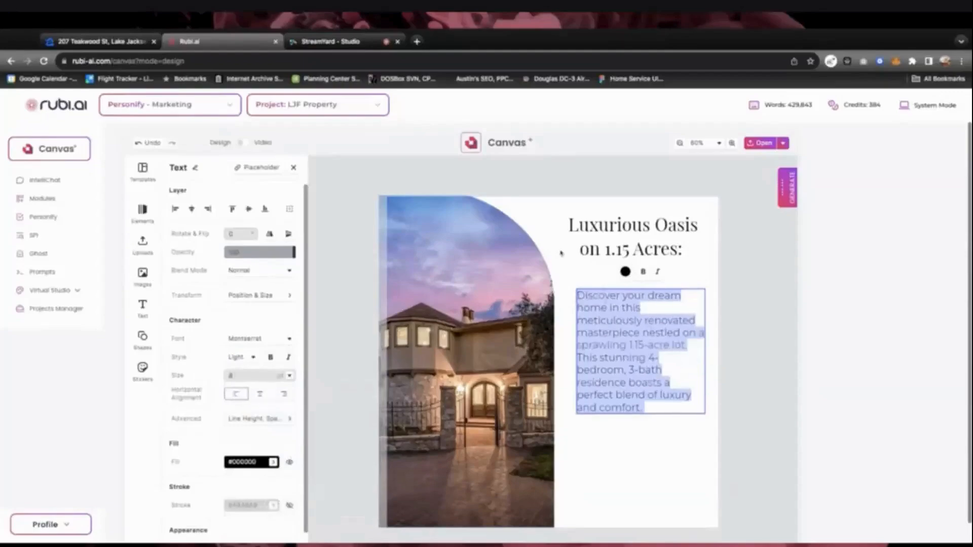
click(562, 253)
click(589, 236)
shift+click(624, 339)
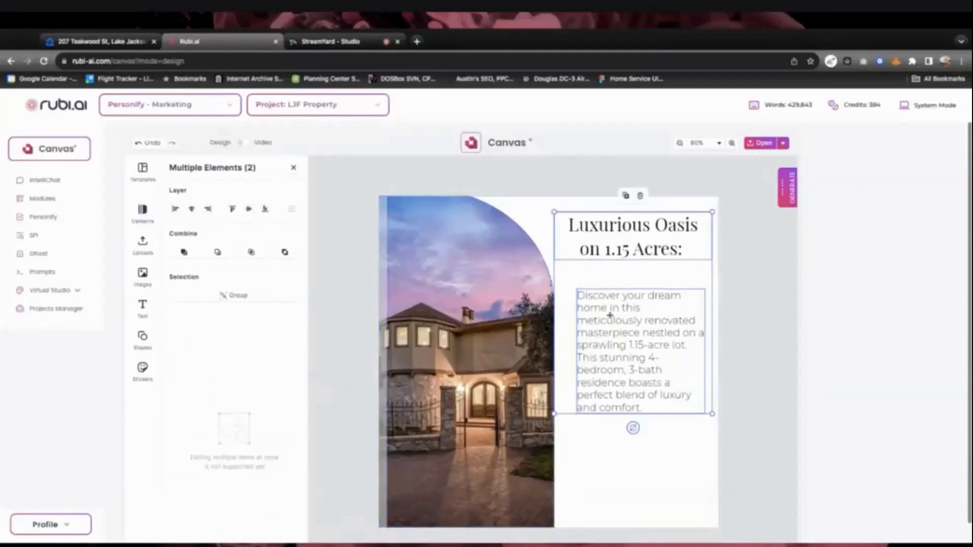
Left-align the description with the Luxurious Oasis heading and shift both to the right side
click(660, 194)
click(652, 193)
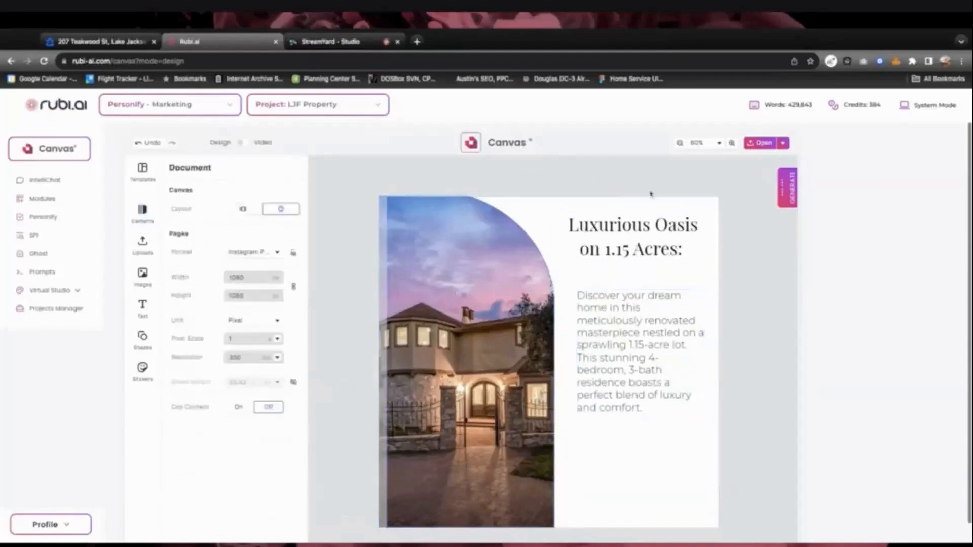
click(621, 244)
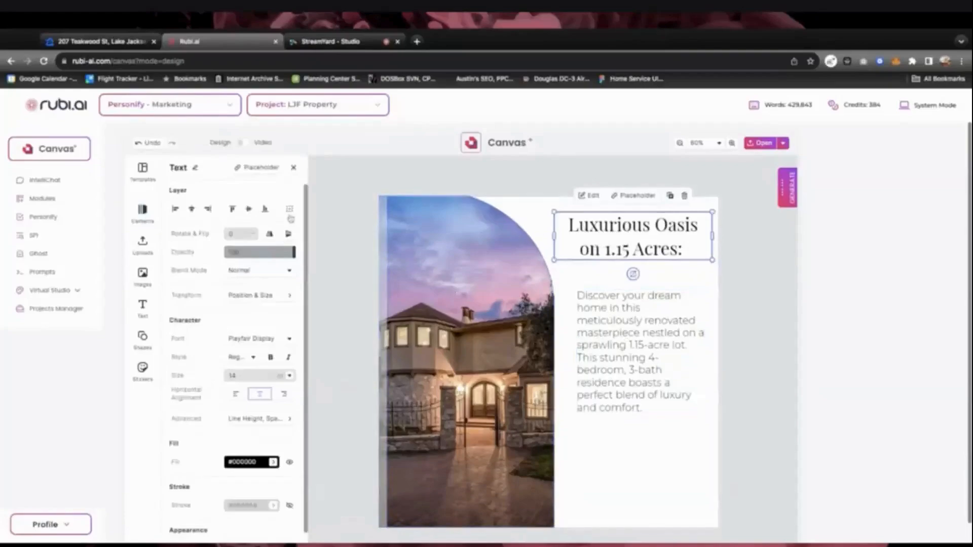
click(193, 209)
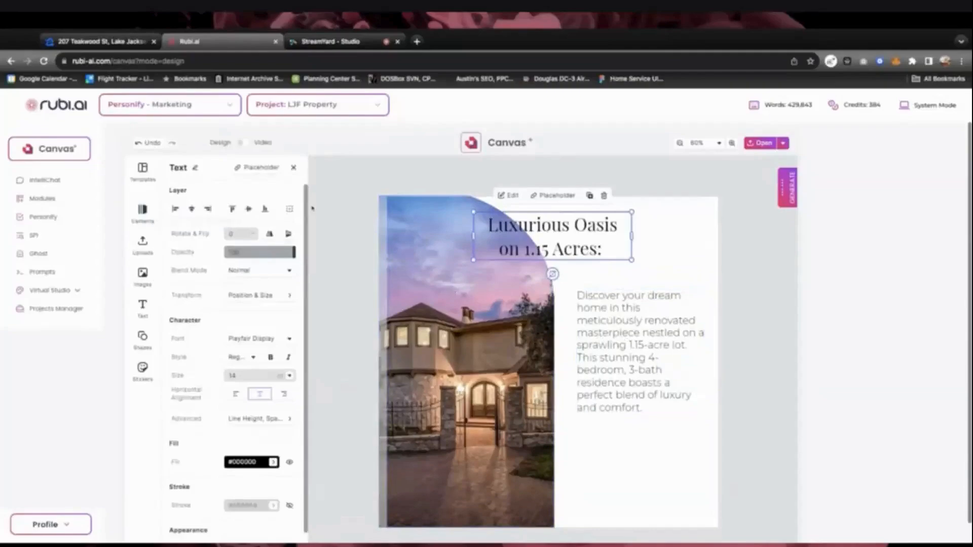
key(super+z)
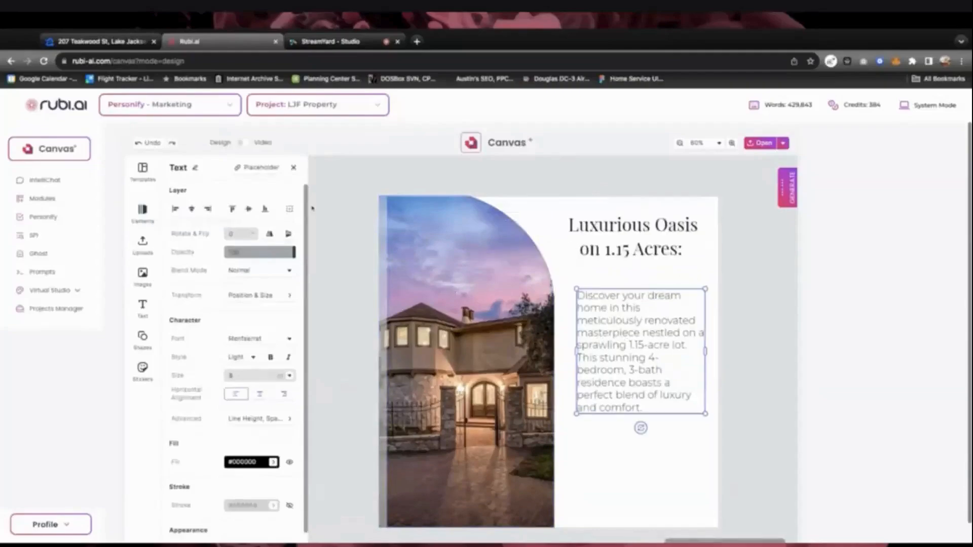
shift+click(605, 237)
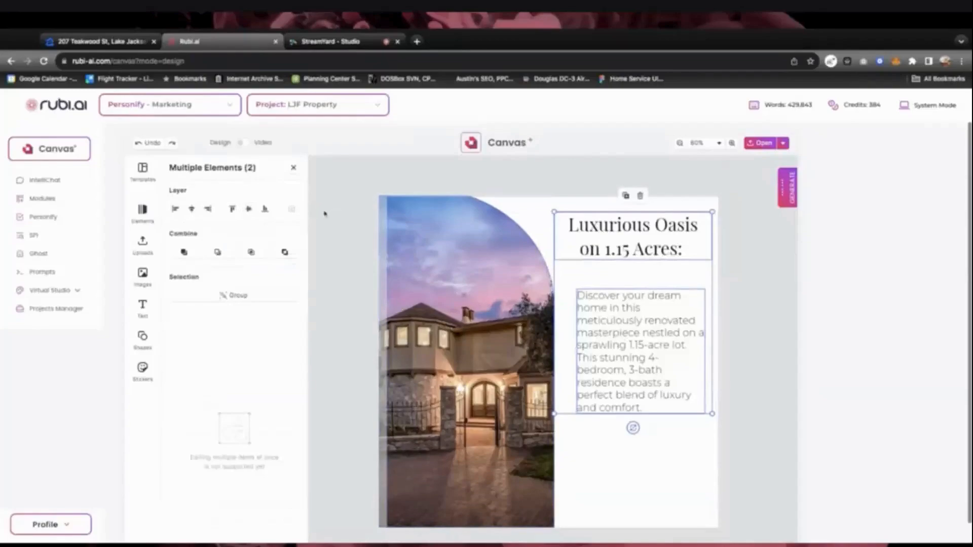
click(175, 208)
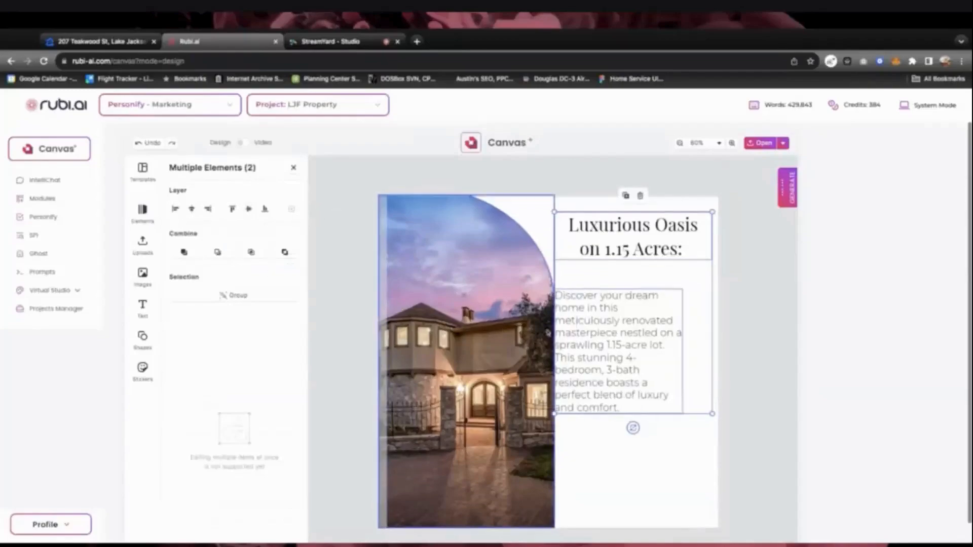
drag(591, 346, 591, 346)
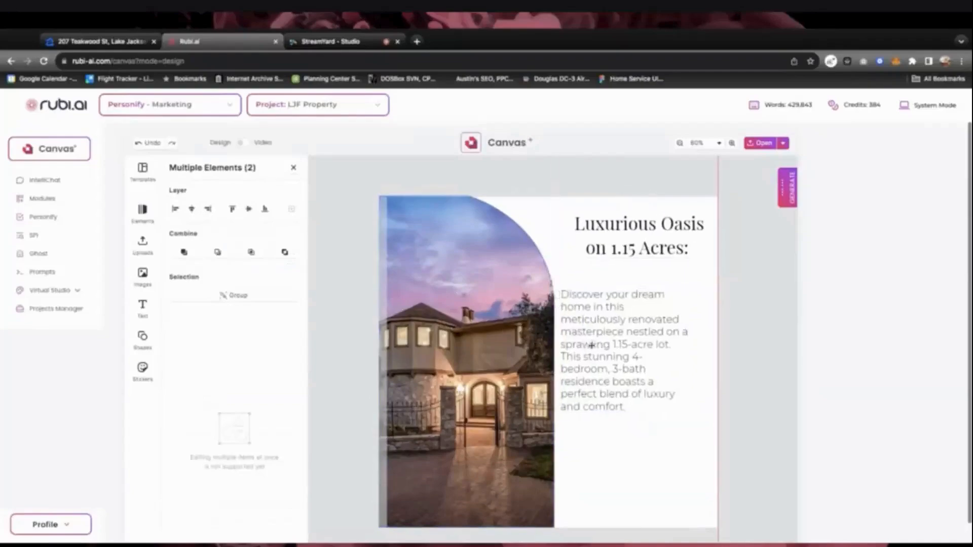
Narrow the Luxurious Oasis heading's text box from its right edge
click(639, 424)
click(653, 232)
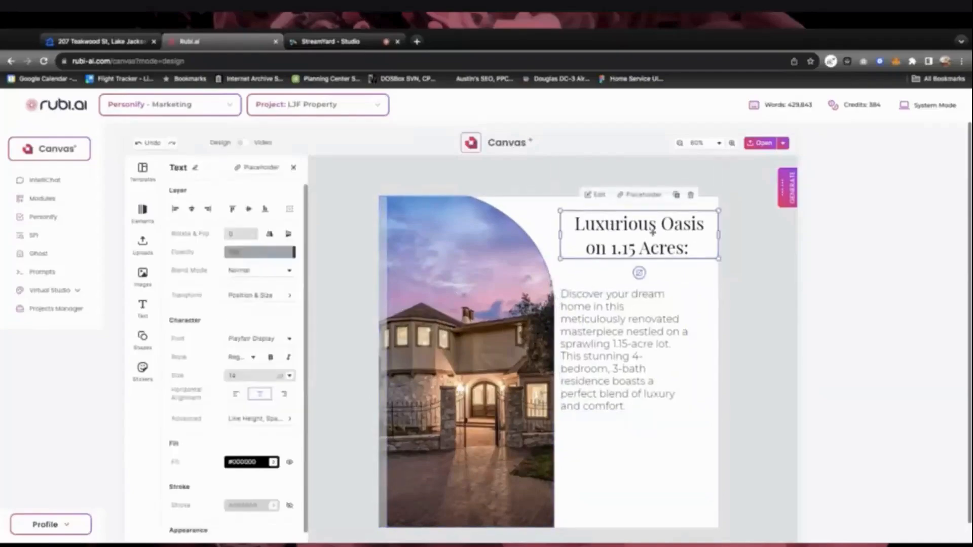
click(724, 237)
click(690, 226)
drag(718, 235, 695, 235)
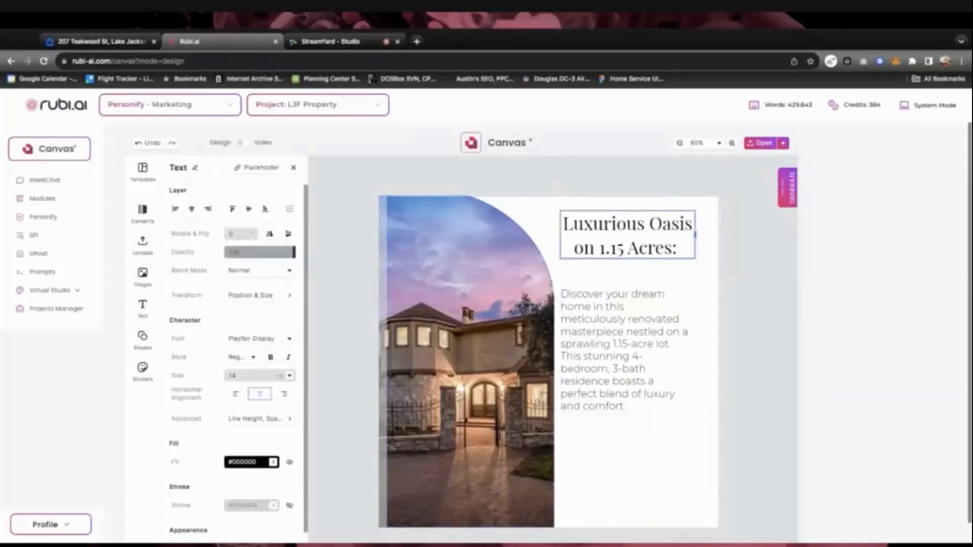
Move the description paragraph up closer beneath the heading
shift+click(587, 312)
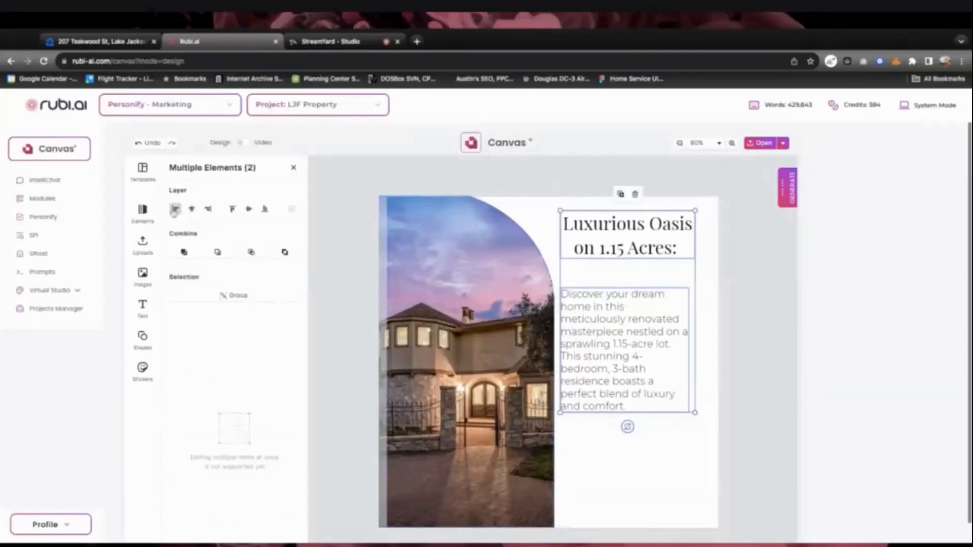
click(767, 295)
click(600, 342)
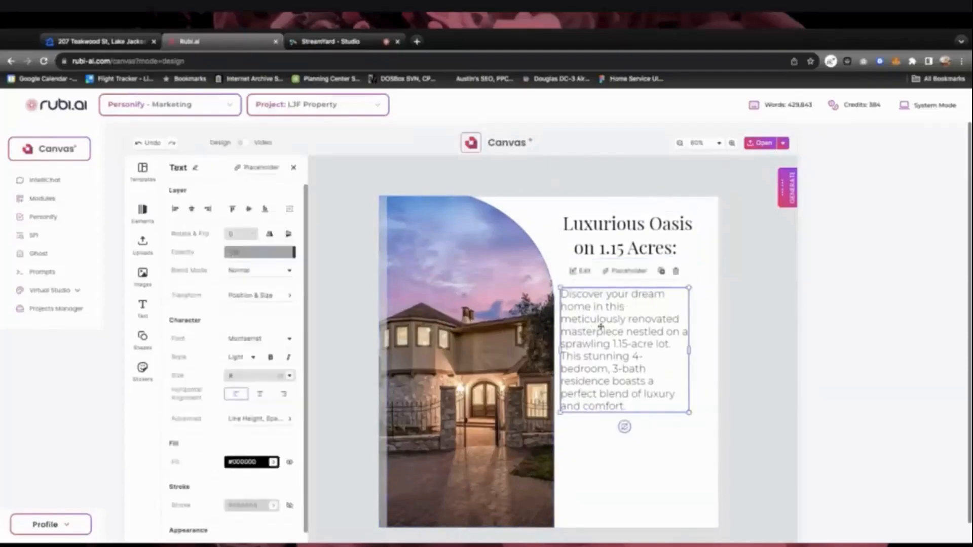
drag(601, 343, 589, 323)
shift+click(596, 245)
click(763, 332)
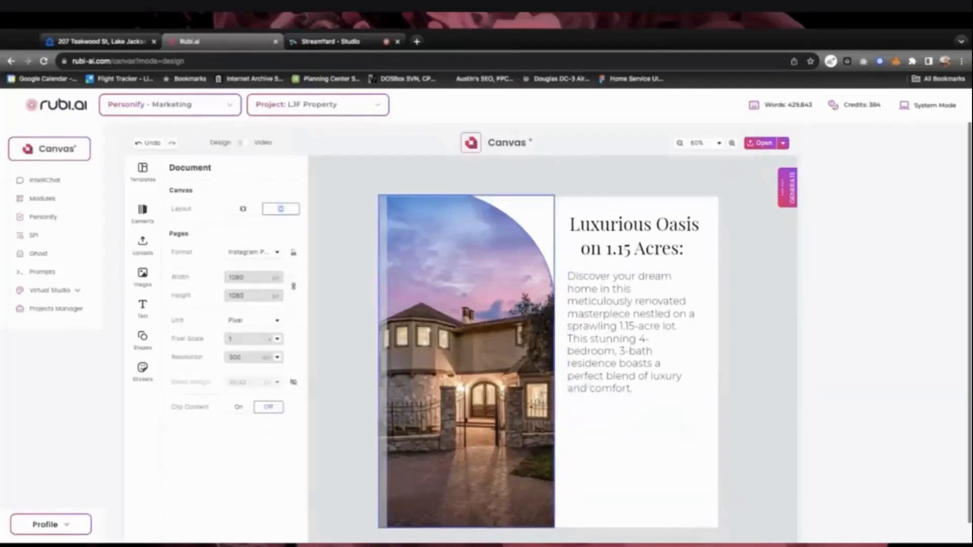
click(607, 428)
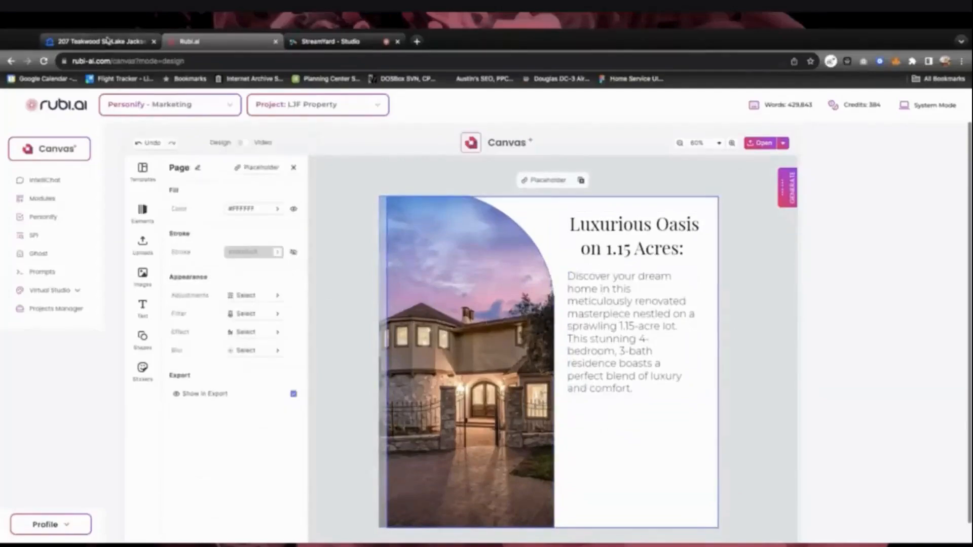
click(97, 41)
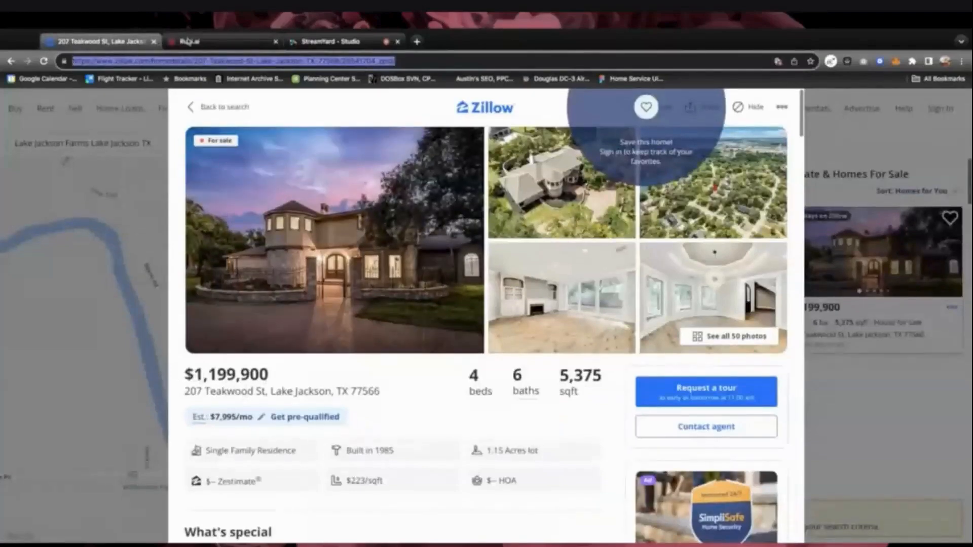
click(244, 45)
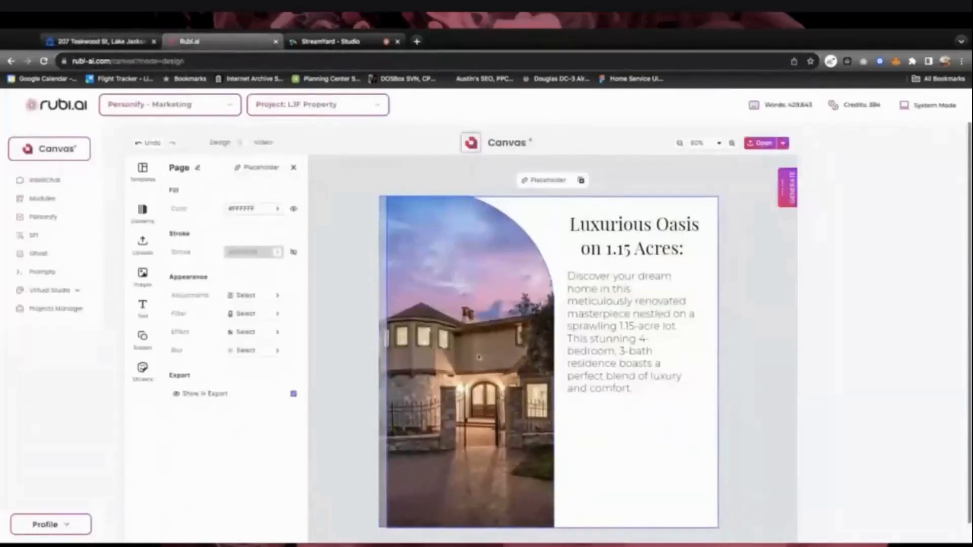
Add a new headline text below the description reading $1,199,000
click(143, 307)
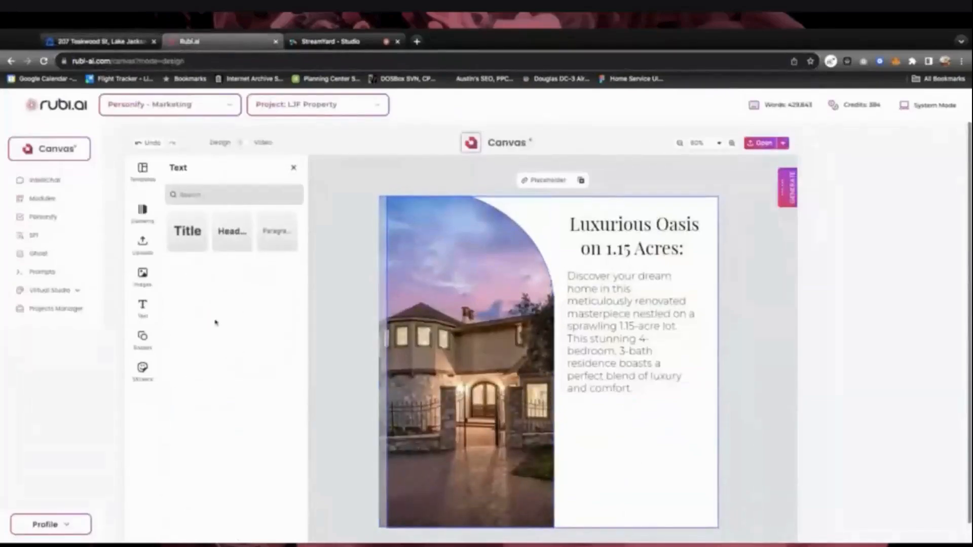
click(221, 231)
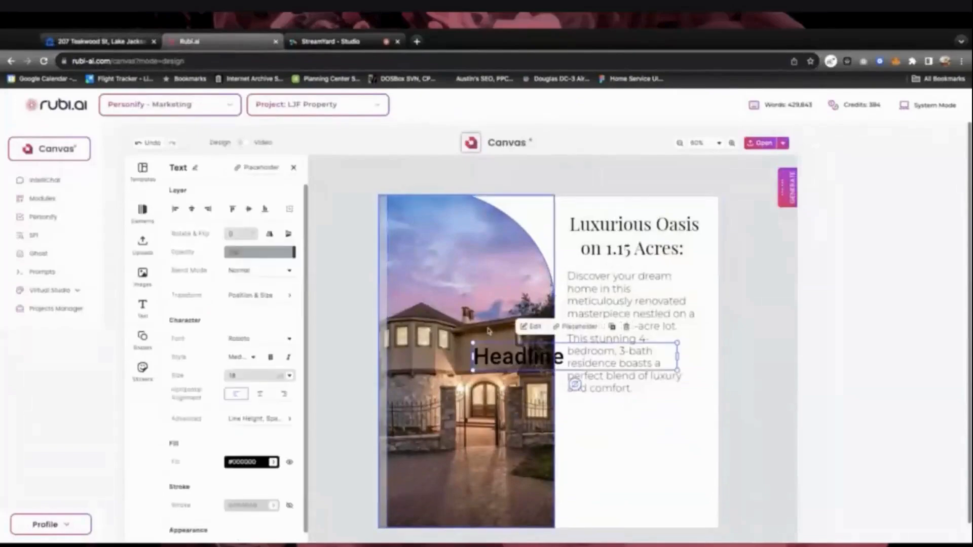
drag(500, 362, 538, 369)
double_click(593, 414)
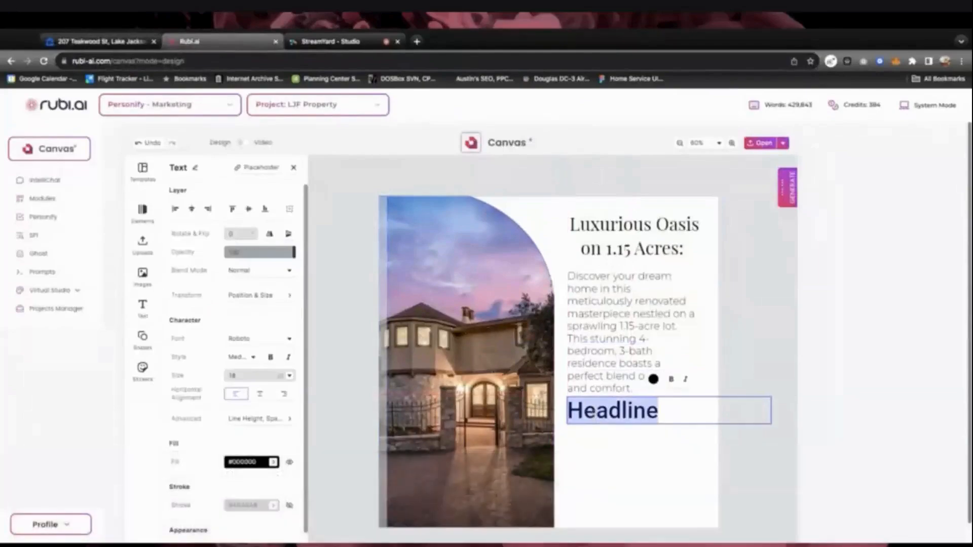
text($1,)
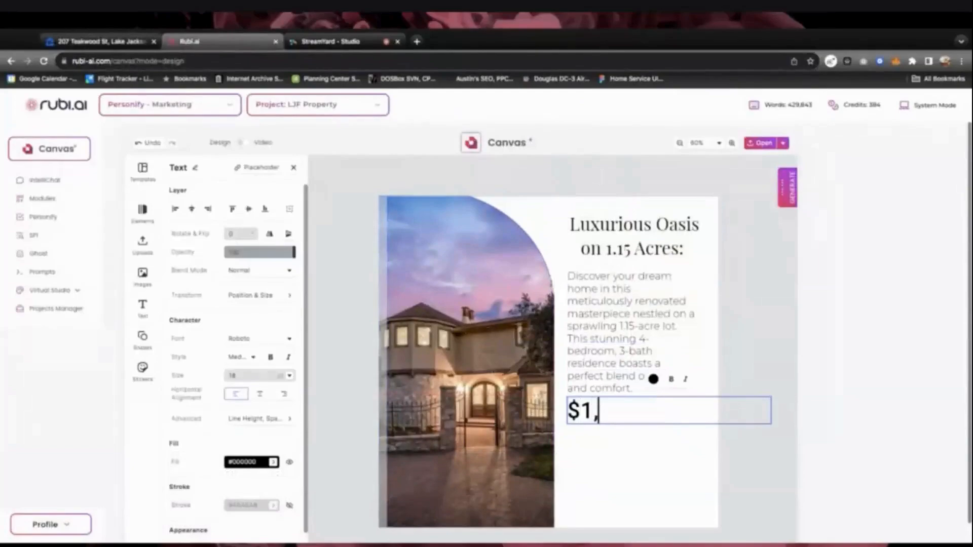
text(199)
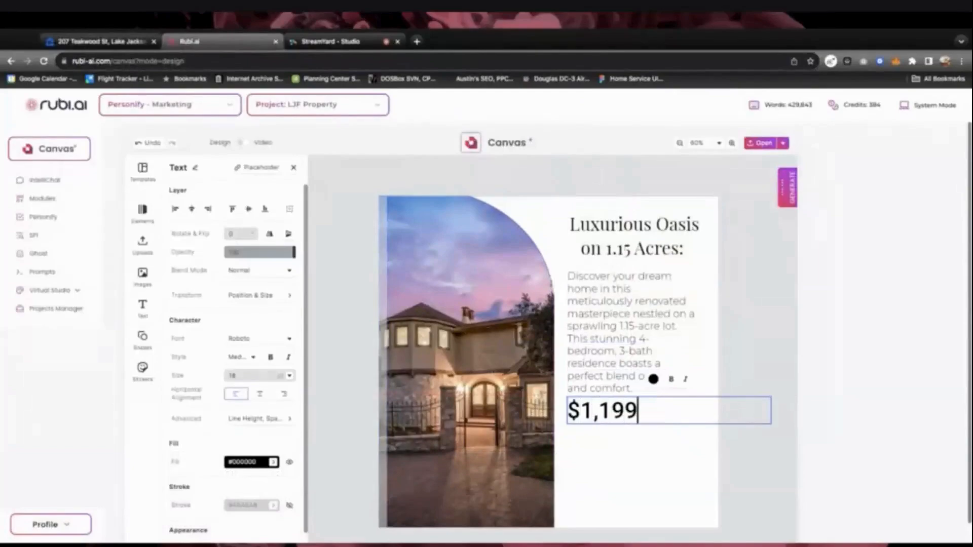
text(,000)
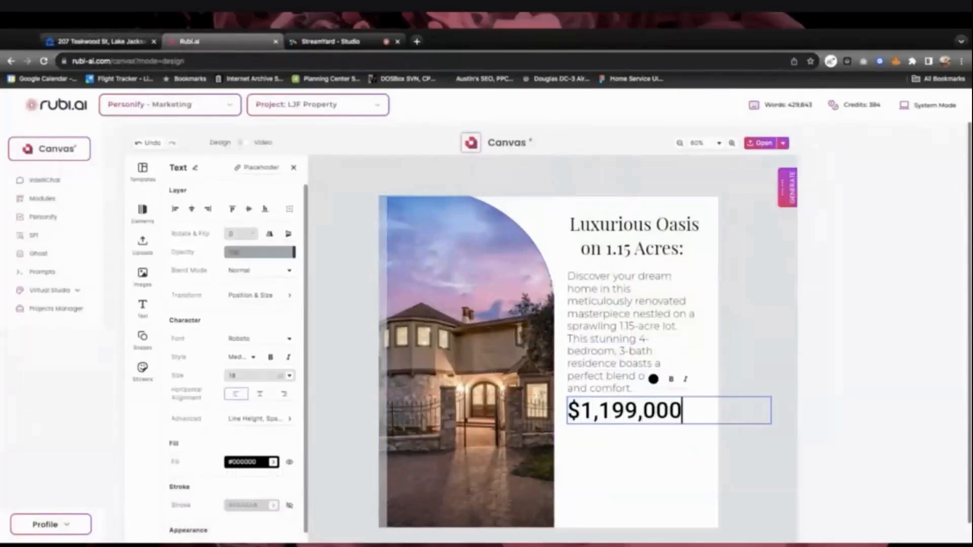
Set the $1,199,000 price text to Montserrat SemiBold
drag(682, 411, 637, 411)
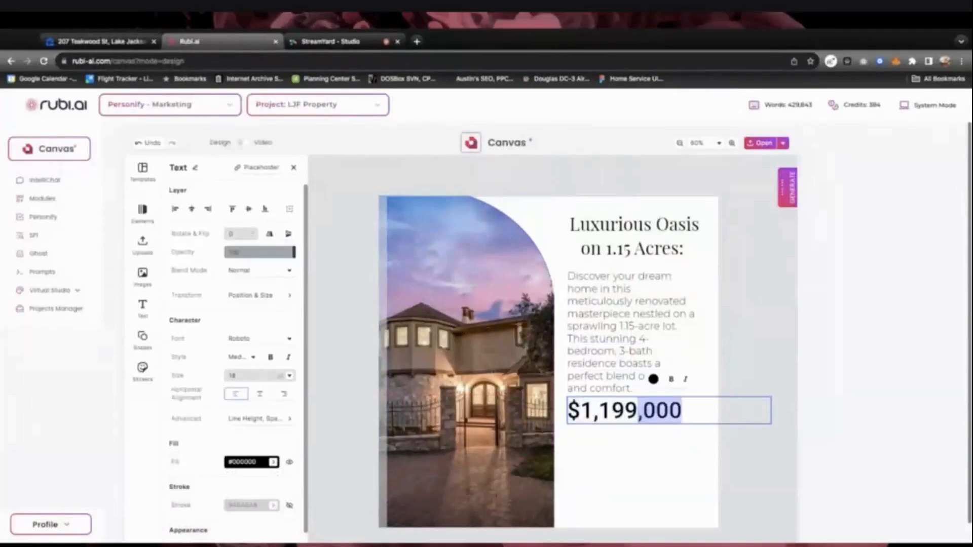
triple_click(637, 411)
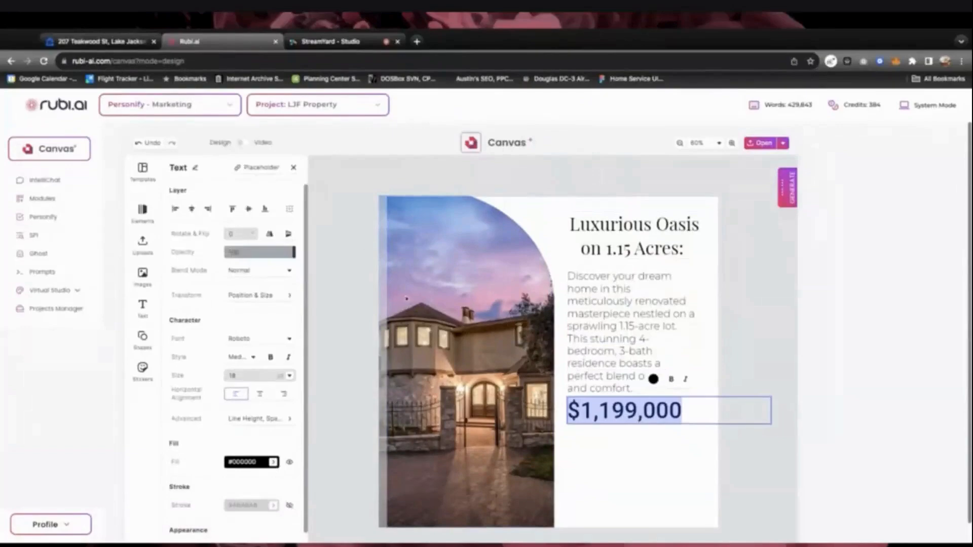
click(246, 340)
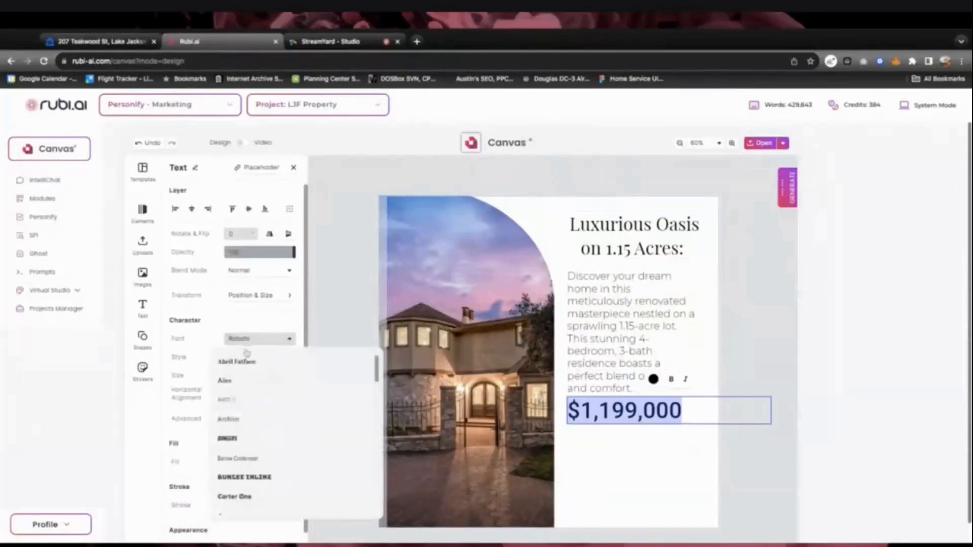
scroll(243, 422, down, 2)
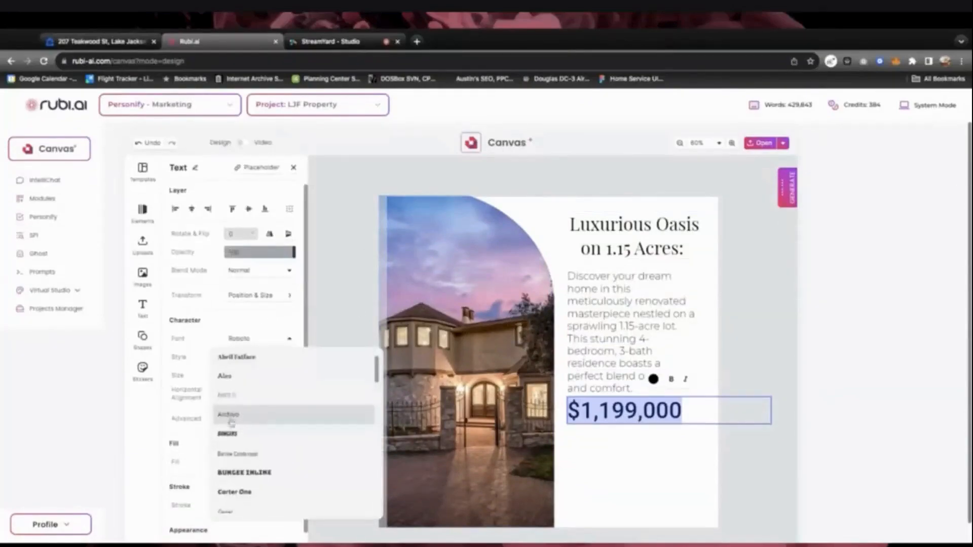
scroll(234, 422, down, 5)
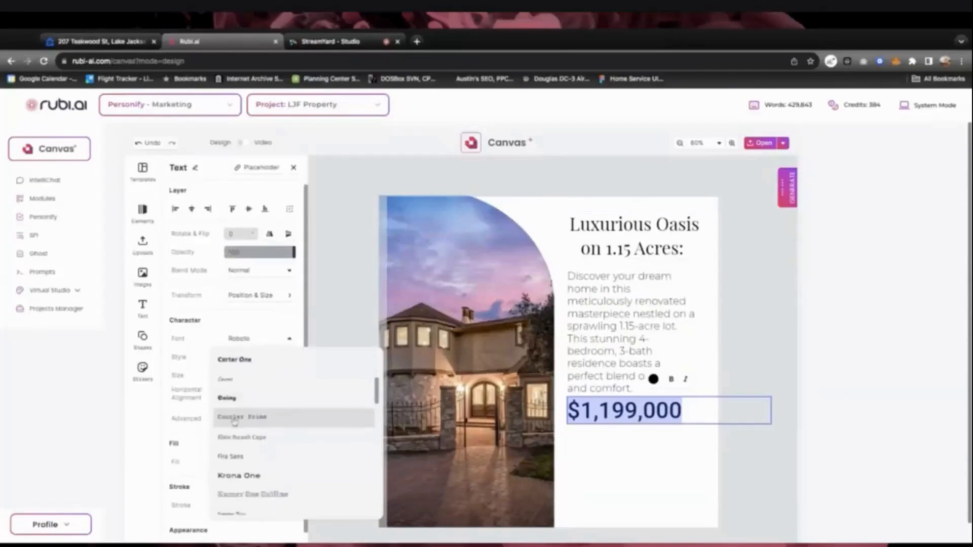
scroll(234, 422, down, 4)
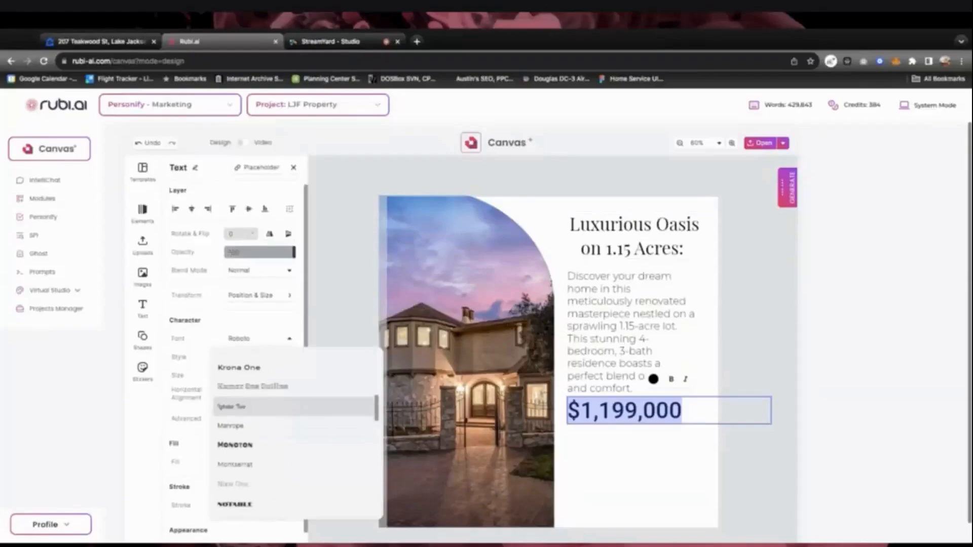
scroll(234, 412, down, 4)
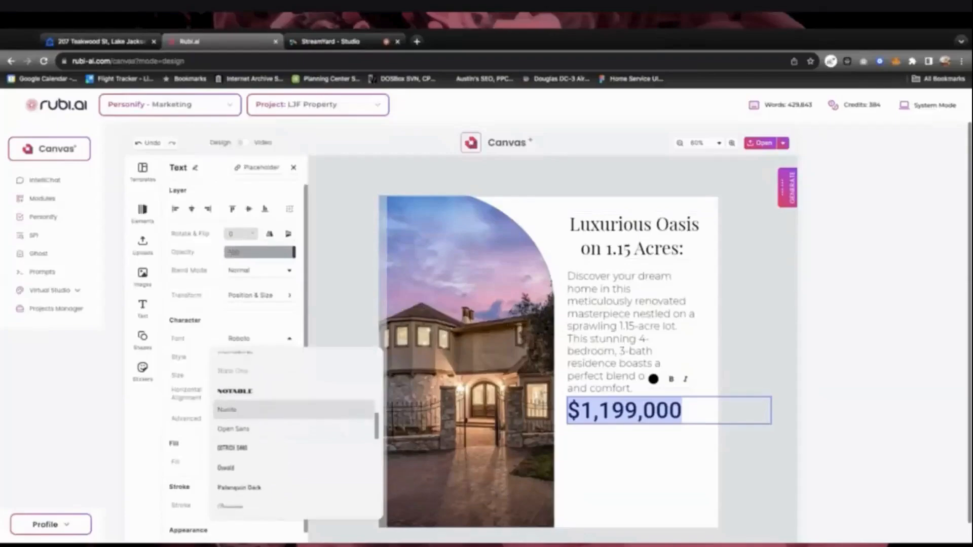
scroll(234, 416, down, 3)
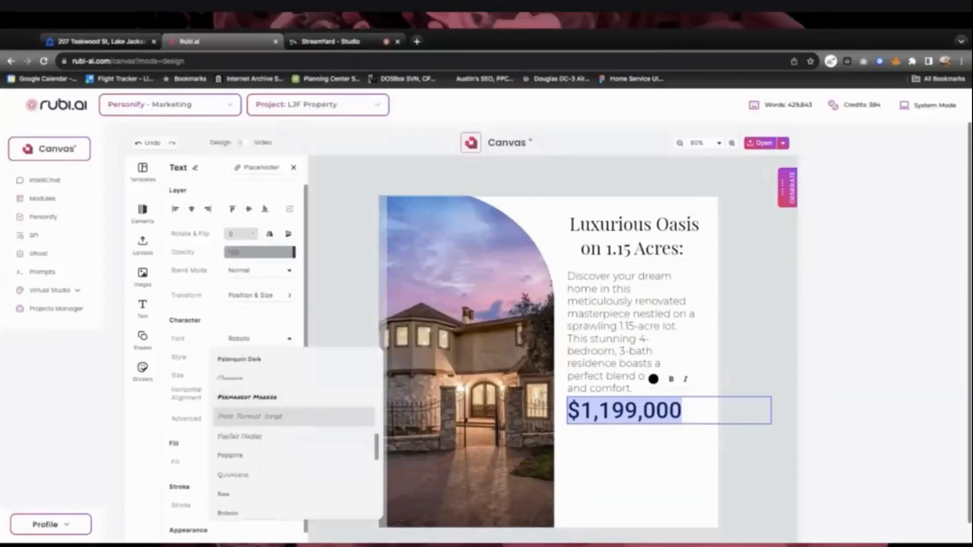
scroll(234, 419, up, 6)
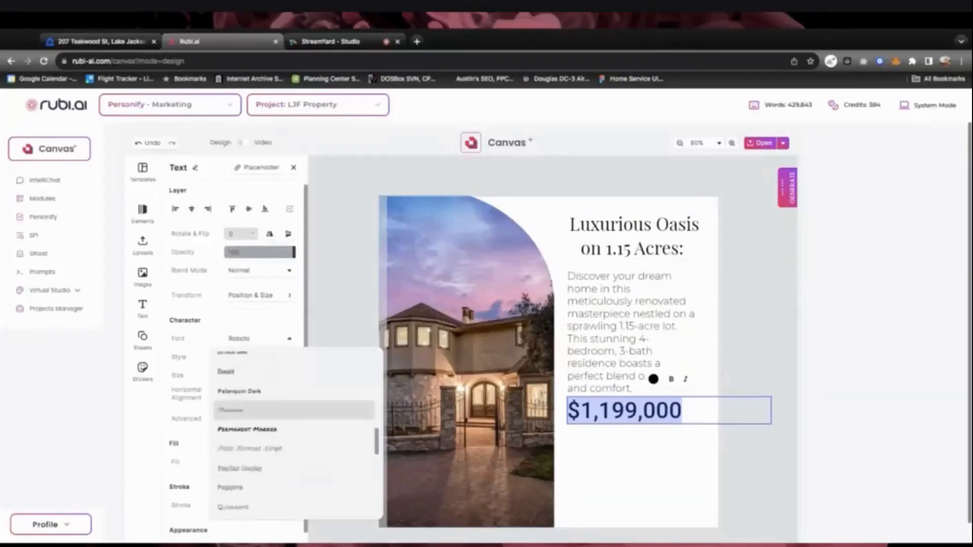
scroll(234, 418, up, 1)
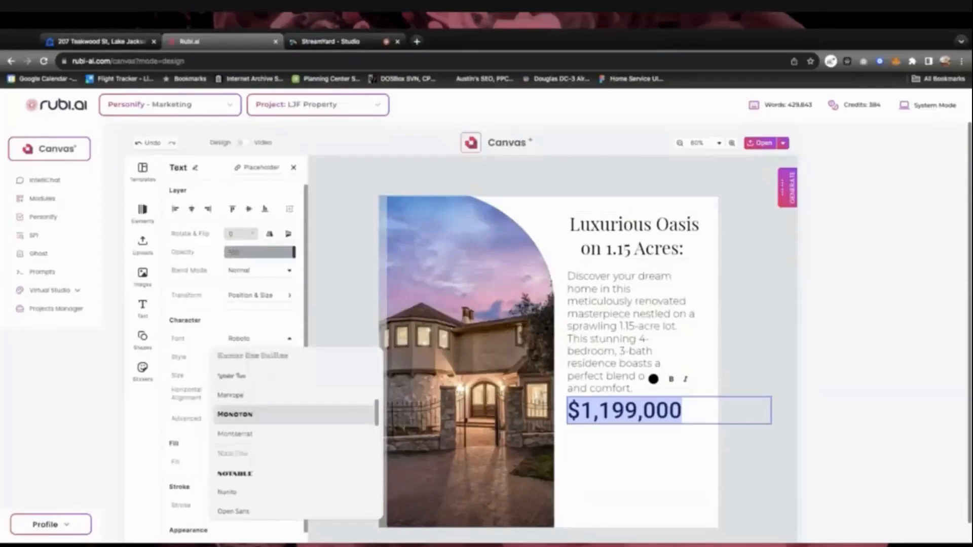
click(234, 433)
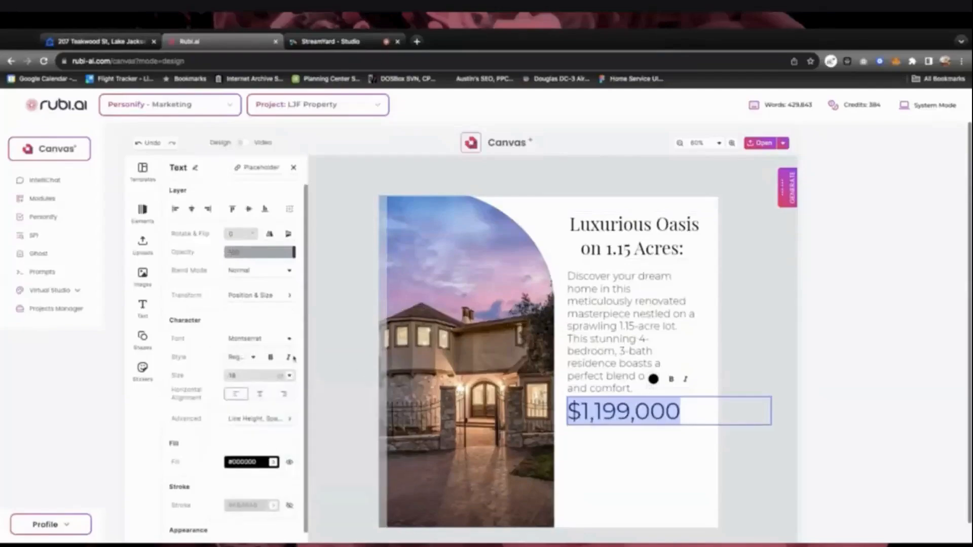
click(253, 357)
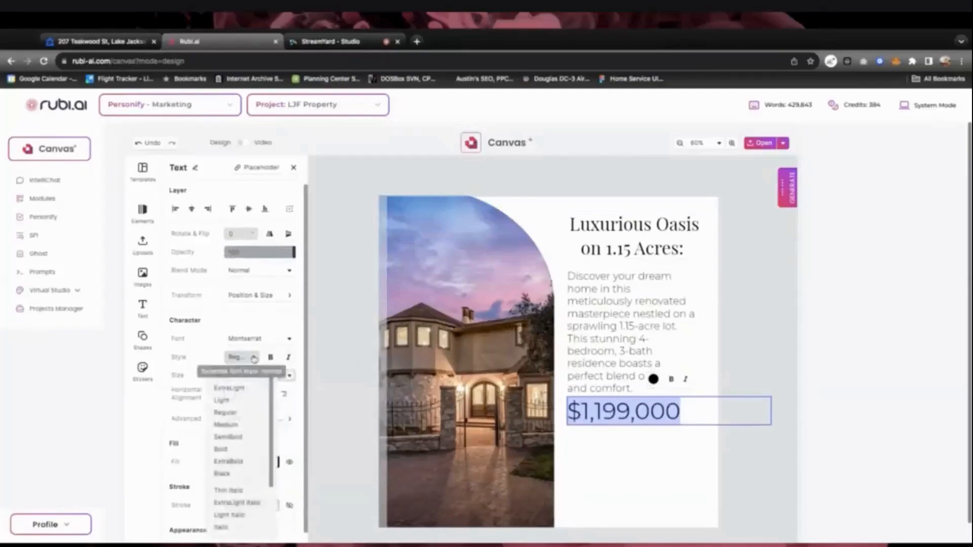
click(233, 438)
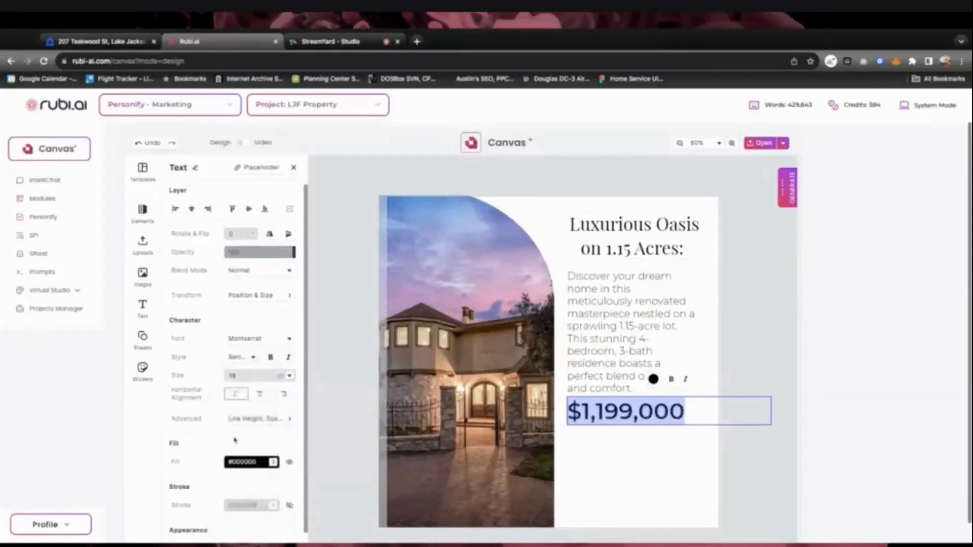
key(Right)
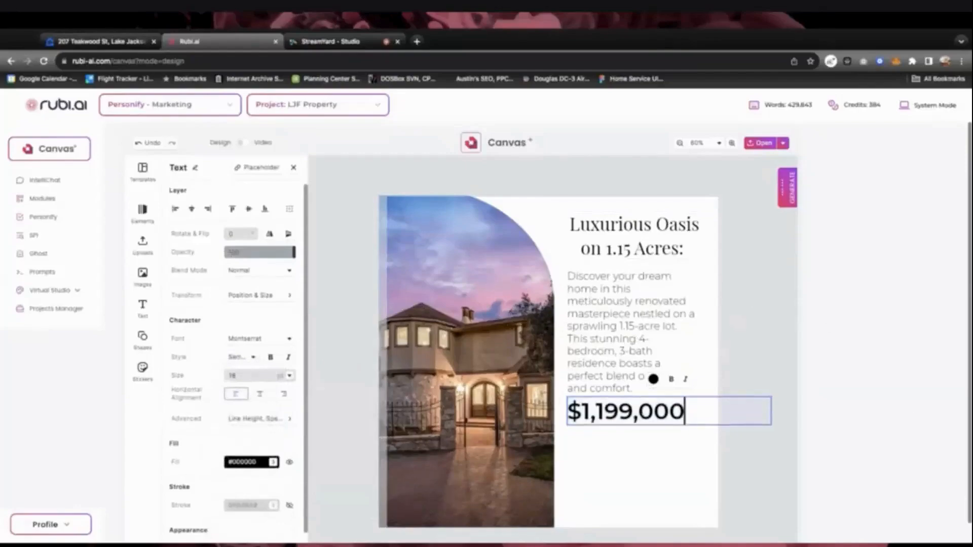
key(Escape)
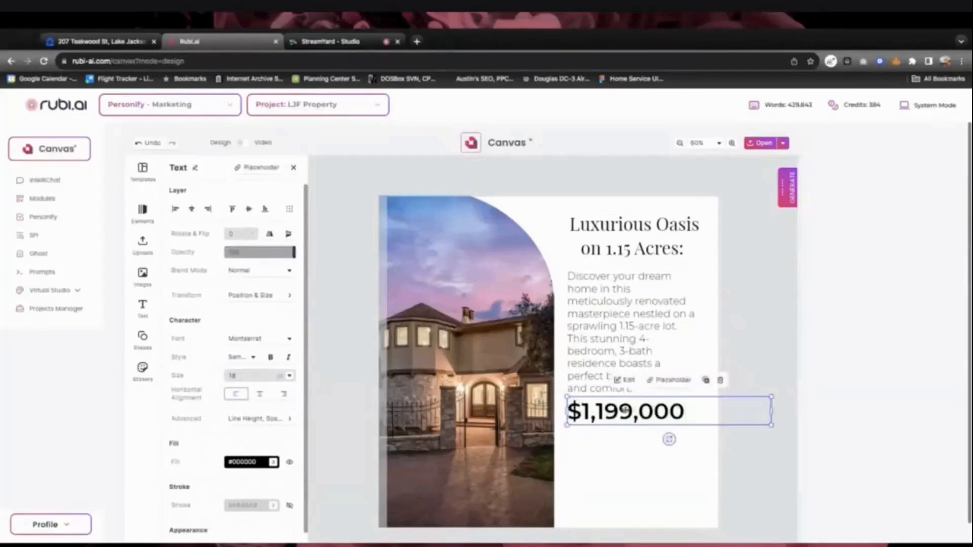
click(741, 348)
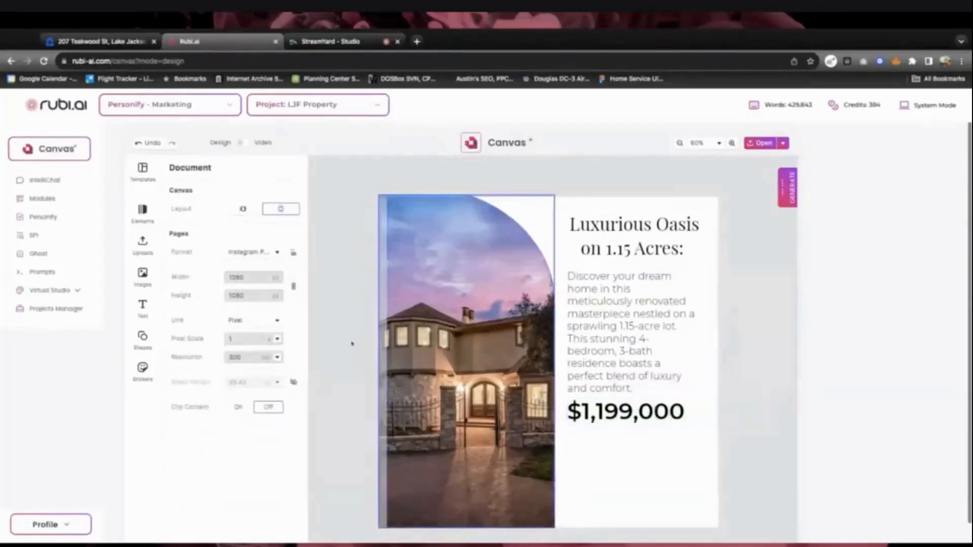
click(620, 465)
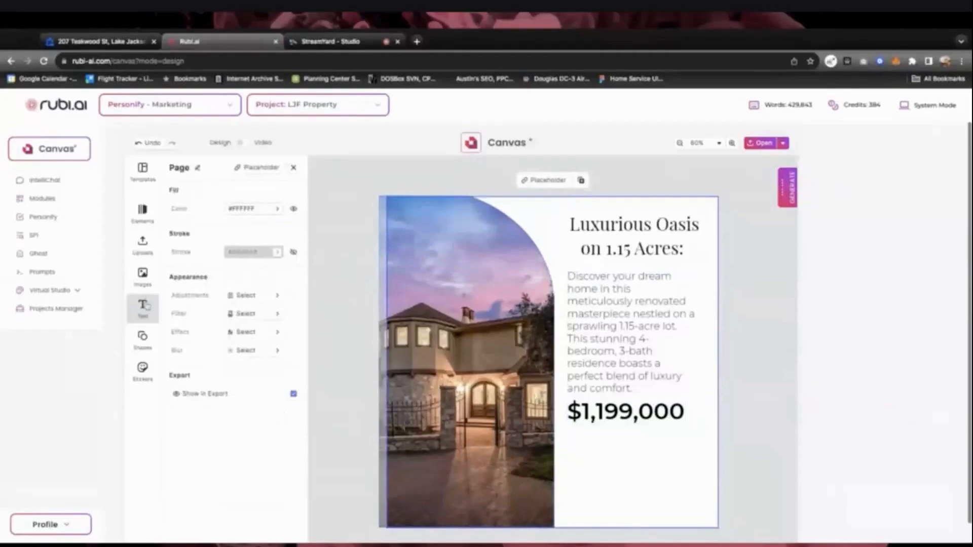
Add a paragraph below the price reading 'Reduced by $49,000'
click(143, 306)
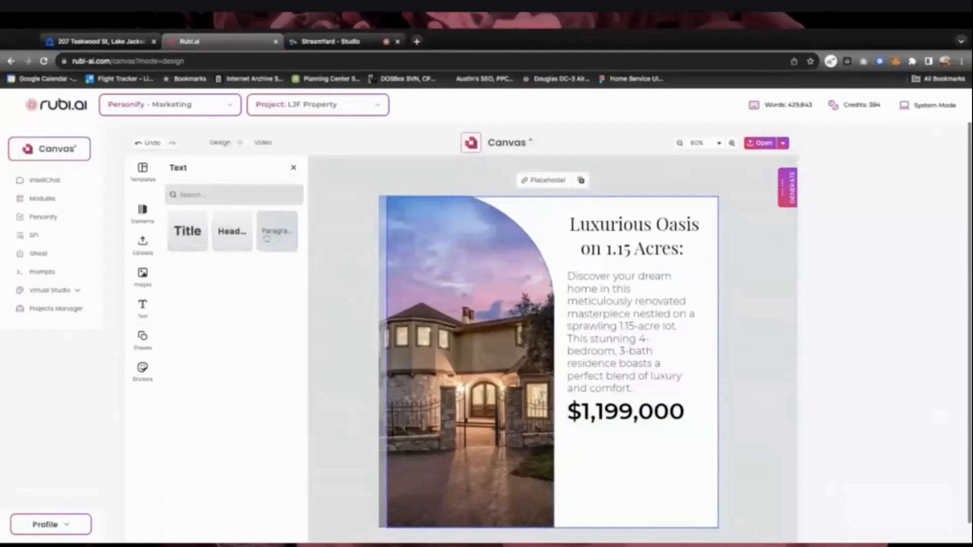
click(283, 234)
drag(496, 348, 614, 437)
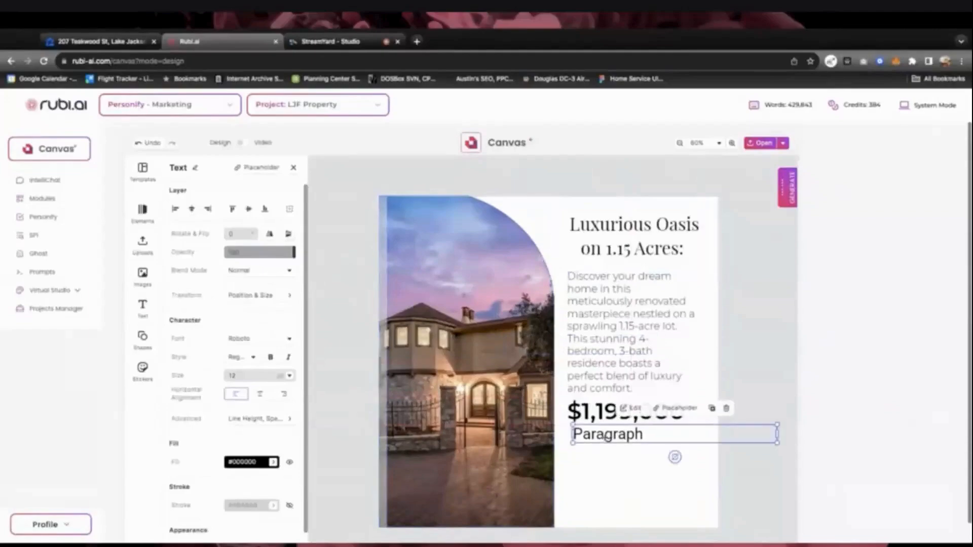
double_click(606, 434)
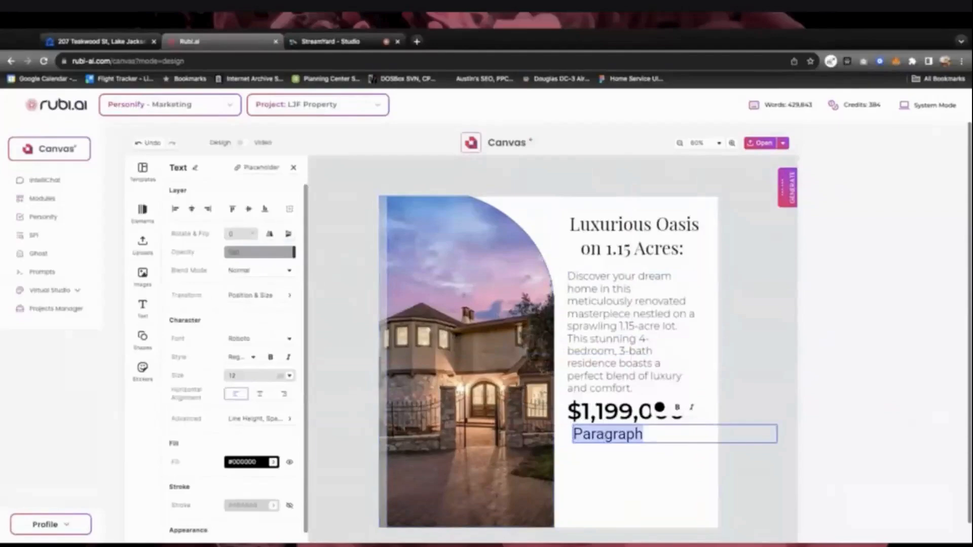
text(Rde)
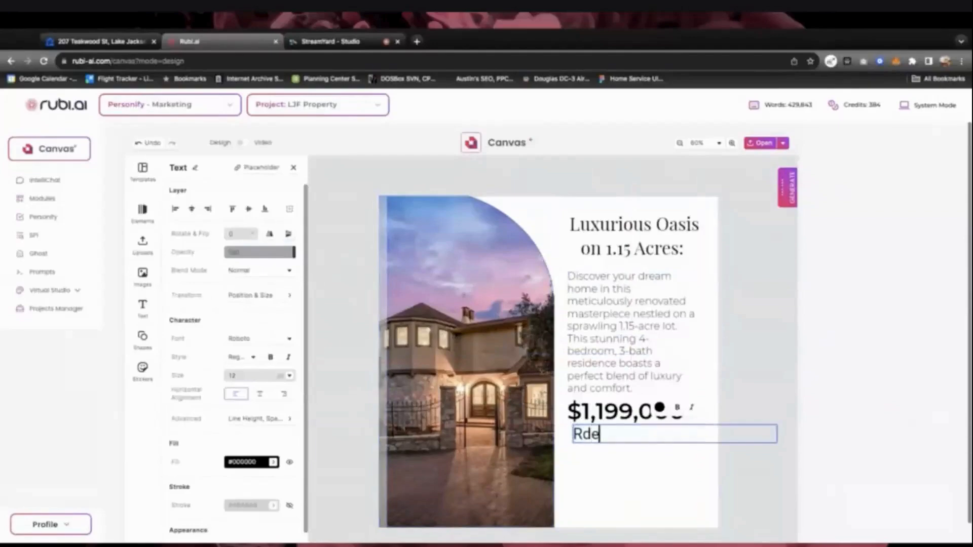
key(BackSpace)
key(BackSpace)
text(i)
key(BackSpace)
text(educed from)
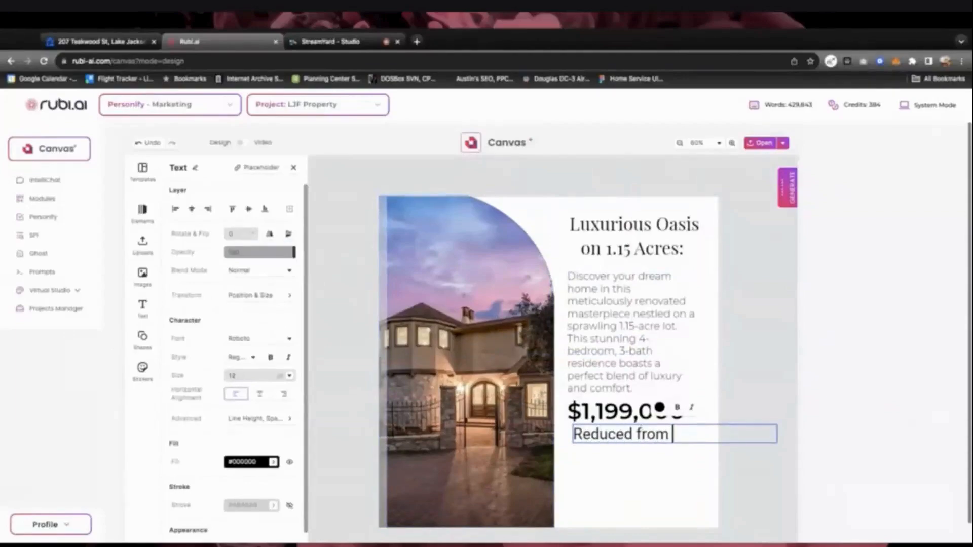
key(BackSpace)
key(BackSpace)
key(BackSpace)
key(BackSpace)
key(BackSpace)
text(by $49,)
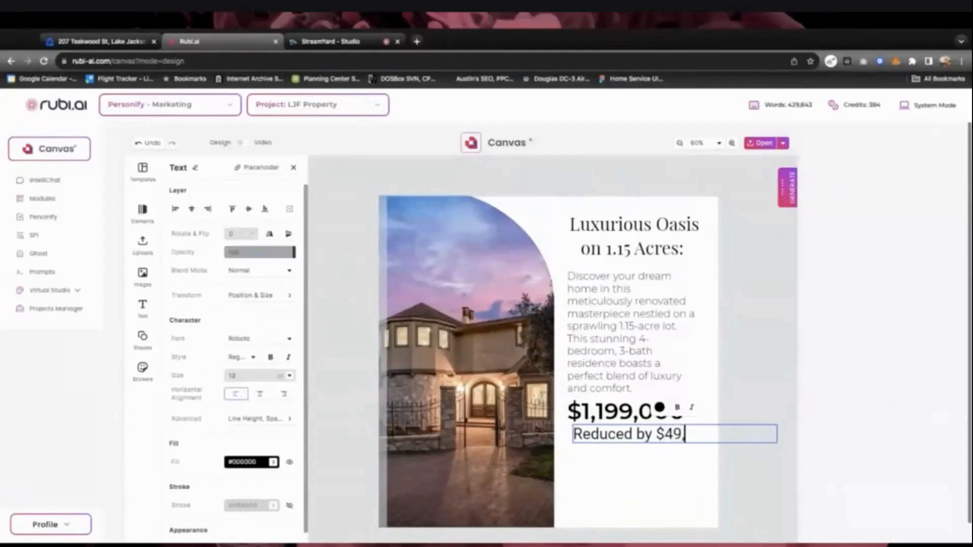
text(000)
Format the reduction line as Montserrat Regular at 10 pt
triple_click(674, 434)
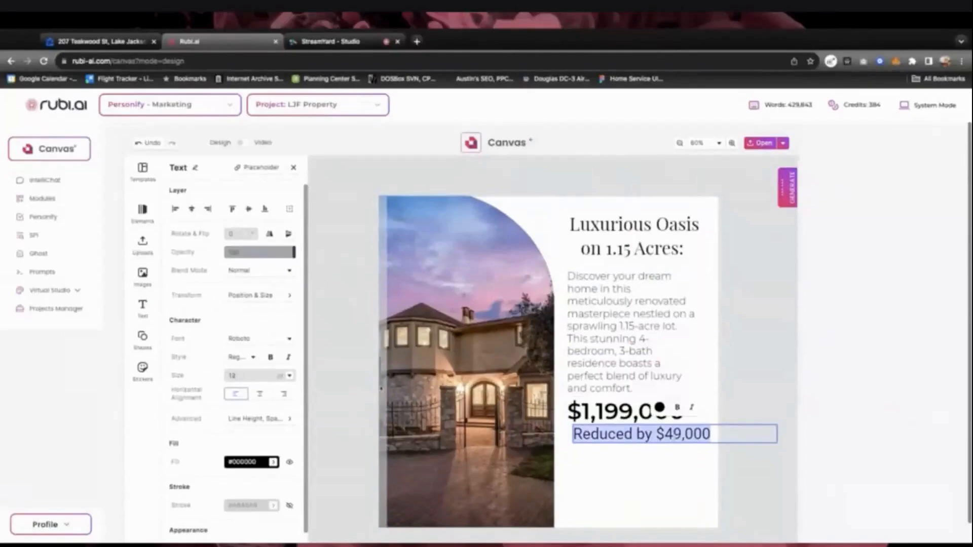
click(258, 339)
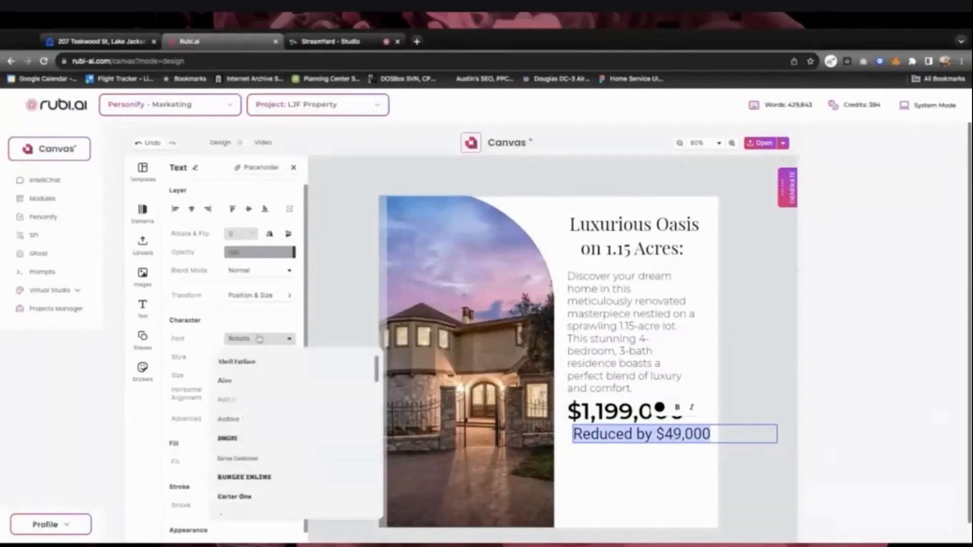
scroll(261, 407, down, 10)
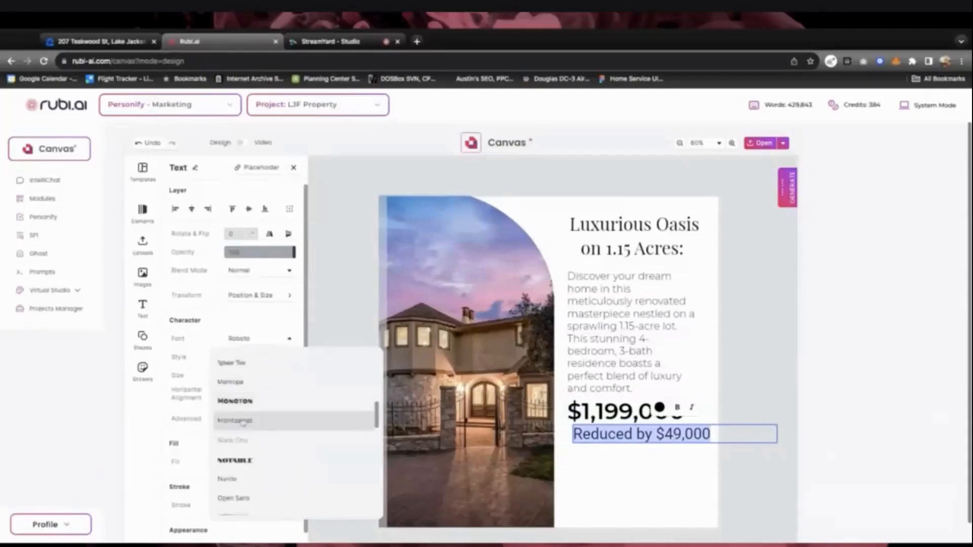
click(247, 420)
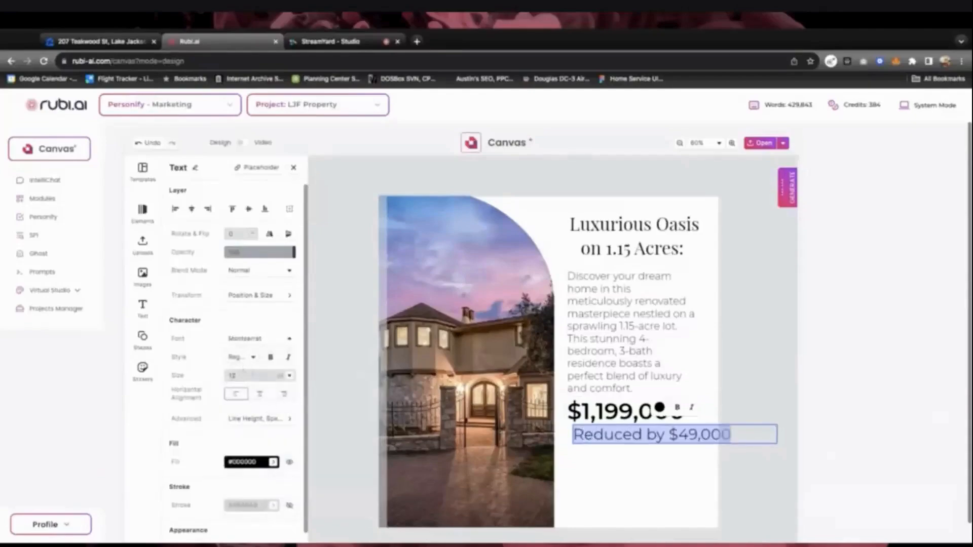
click(252, 358)
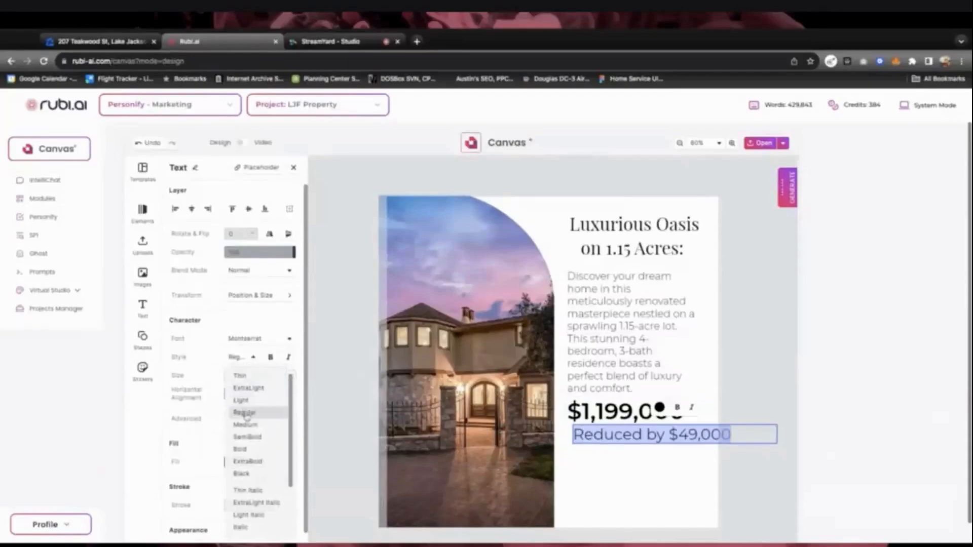
click(247, 415)
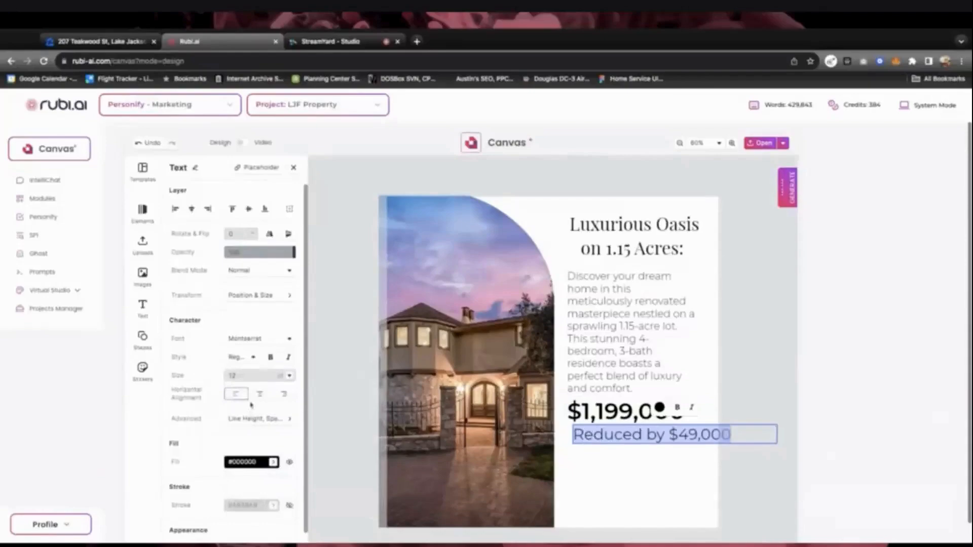
click(289, 376)
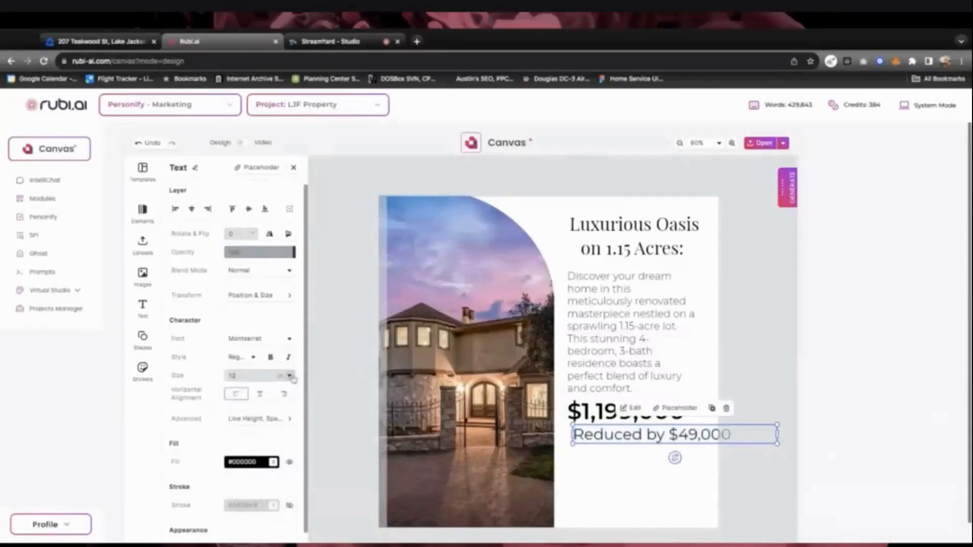
click(289, 376)
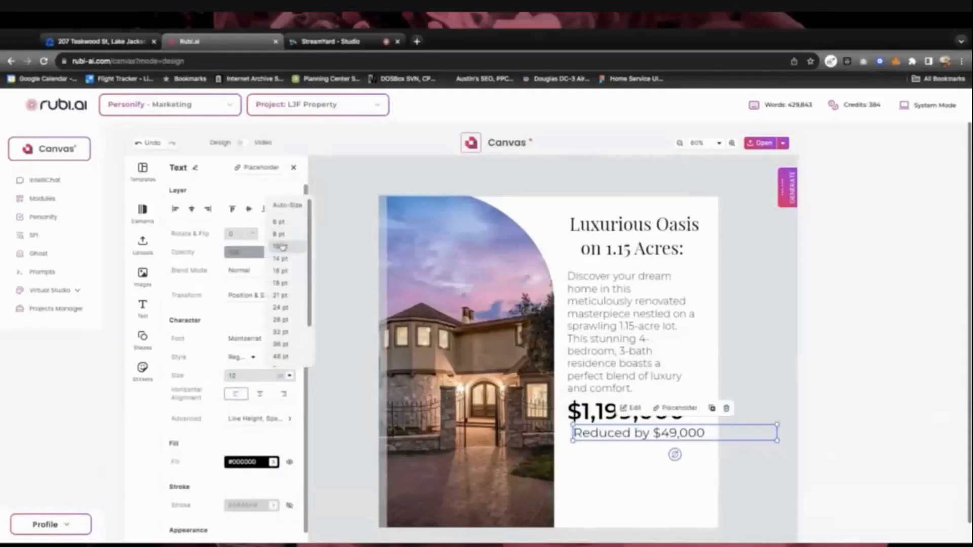
click(281, 246)
Align the reduction line with the description's left edge
click(609, 461)
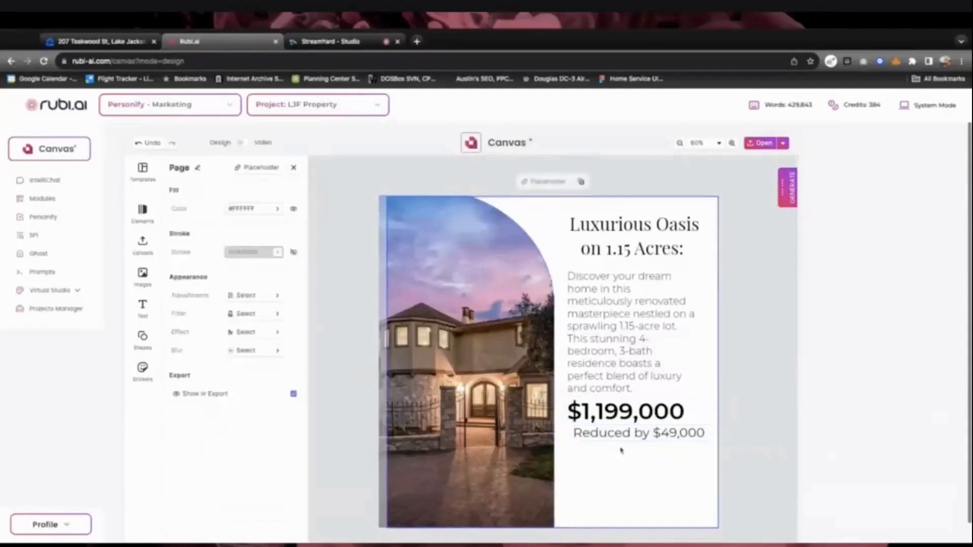
click(620, 435)
drag(619, 435, 620, 437)
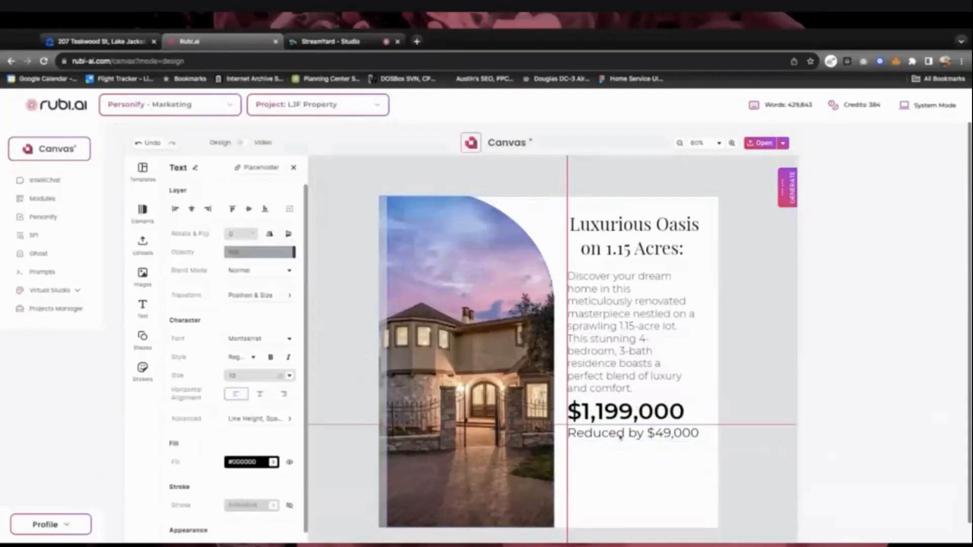
click(674, 445)
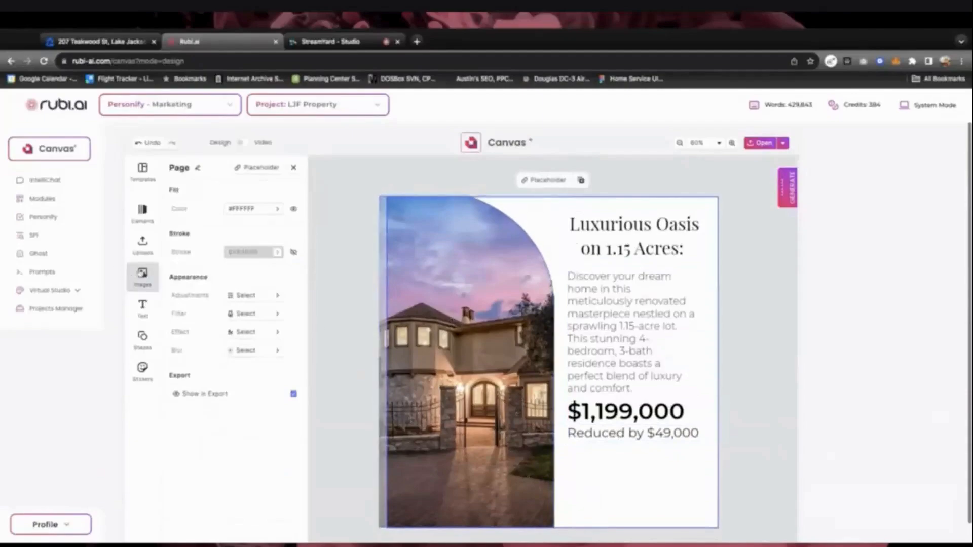
Upload the agent's photo from the computer into Uploads
click(142, 277)
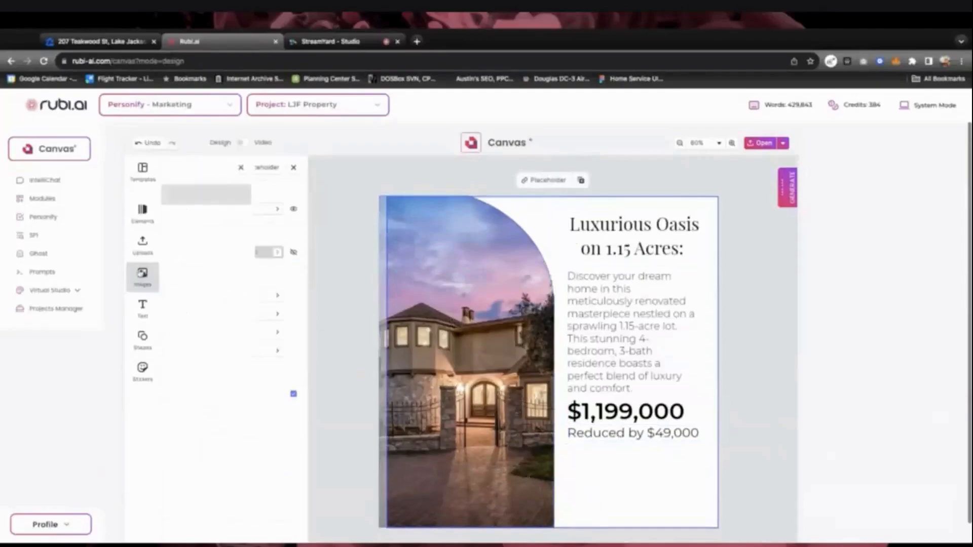
click(147, 246)
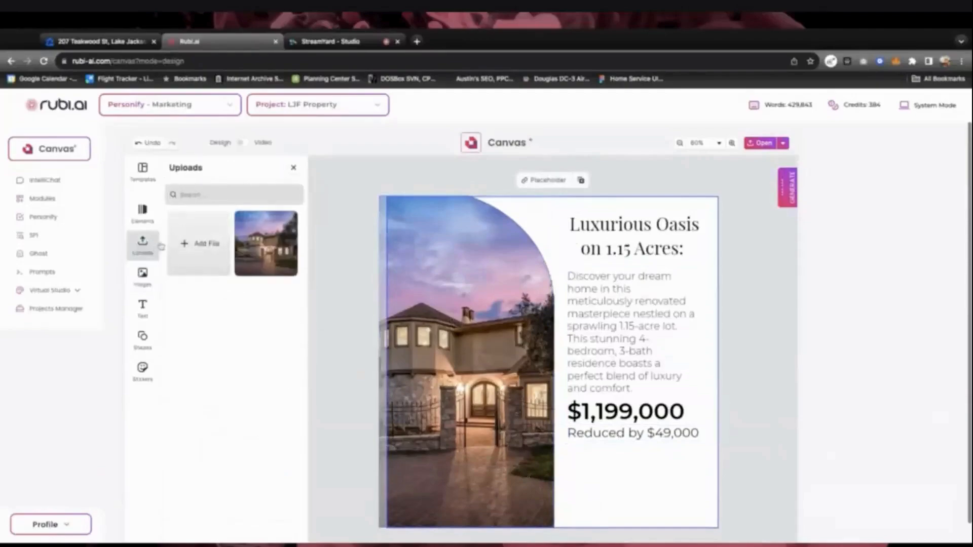
click(192, 247)
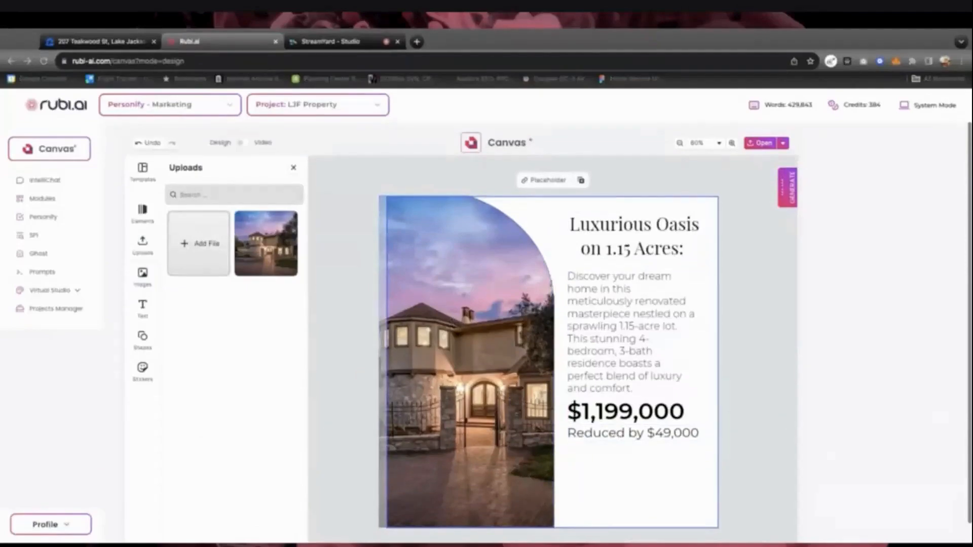
click(673, 495)
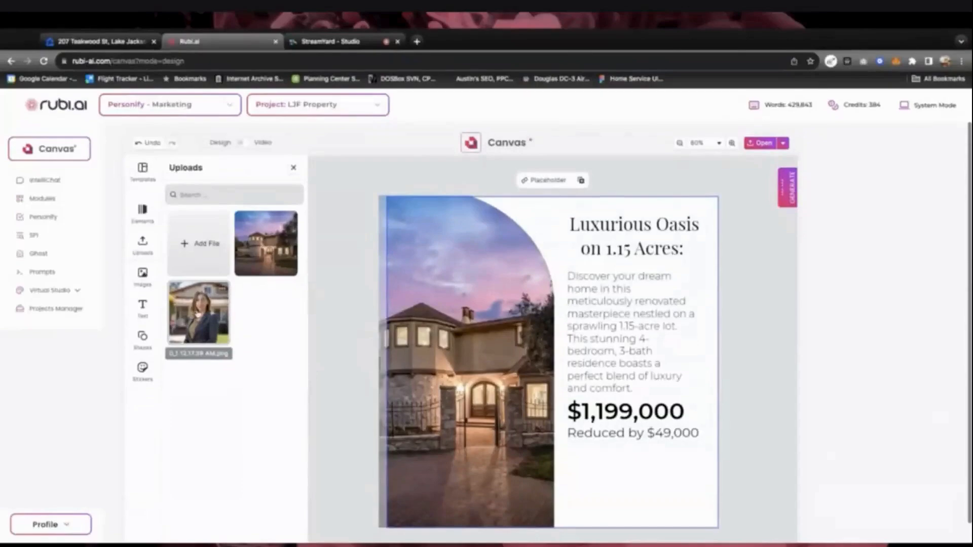
Place the agent photo on the post, shrink it, and set it under 'Reduced by $49,000'
drag(198, 314, 528, 365)
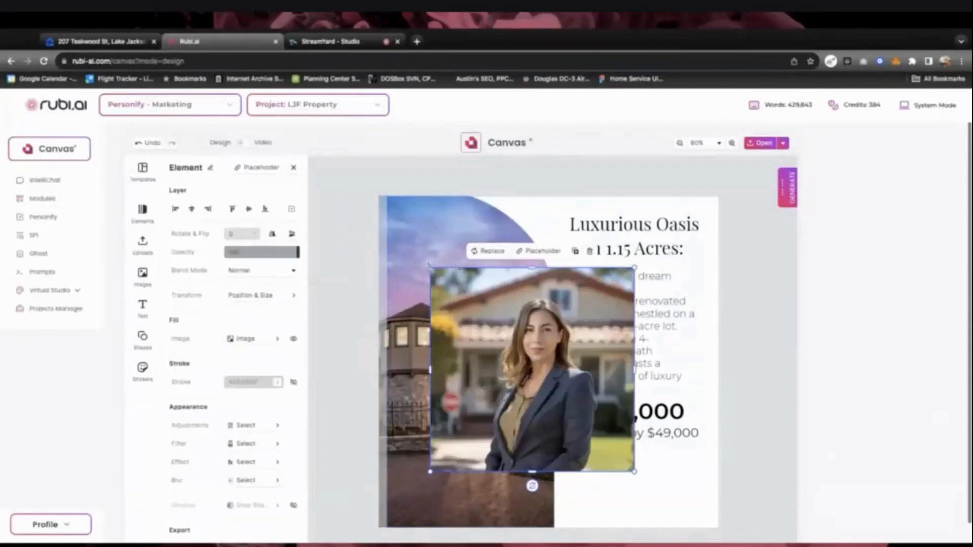
drag(429, 266, 573, 411)
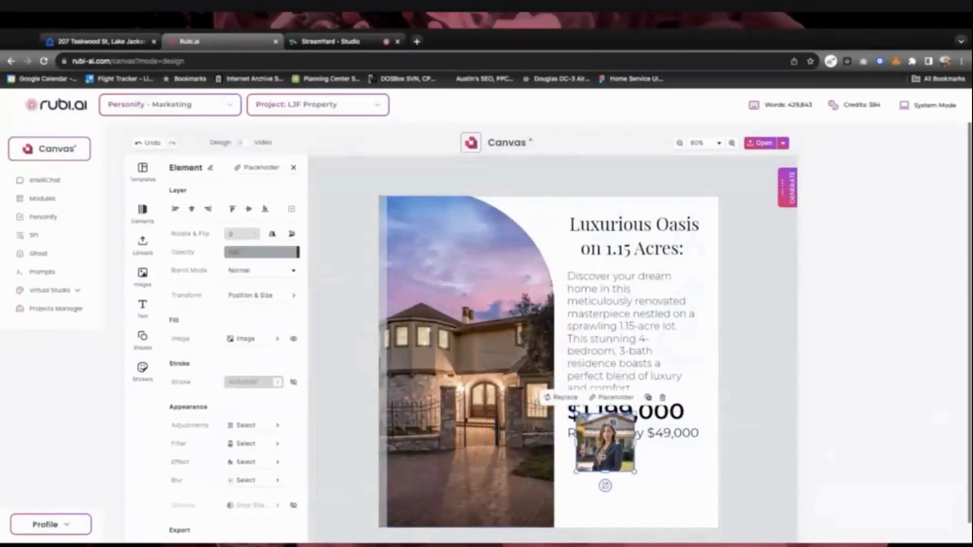
drag(603, 441, 596, 483)
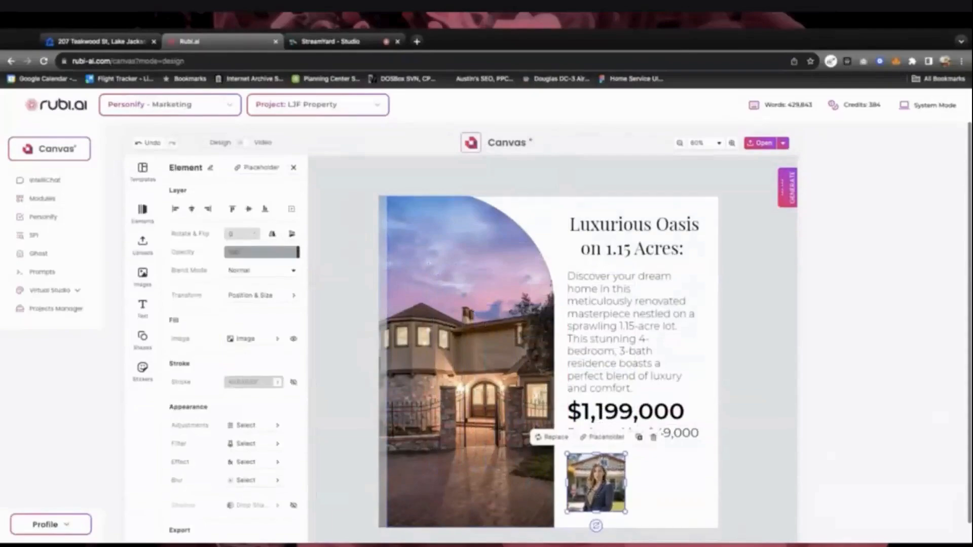
mouse_move(626, 454)
mouse_down()
mouse_move(613, 465)
mouse_move(626, 455)
mouse_up()
drag(595, 487, 593, 478)
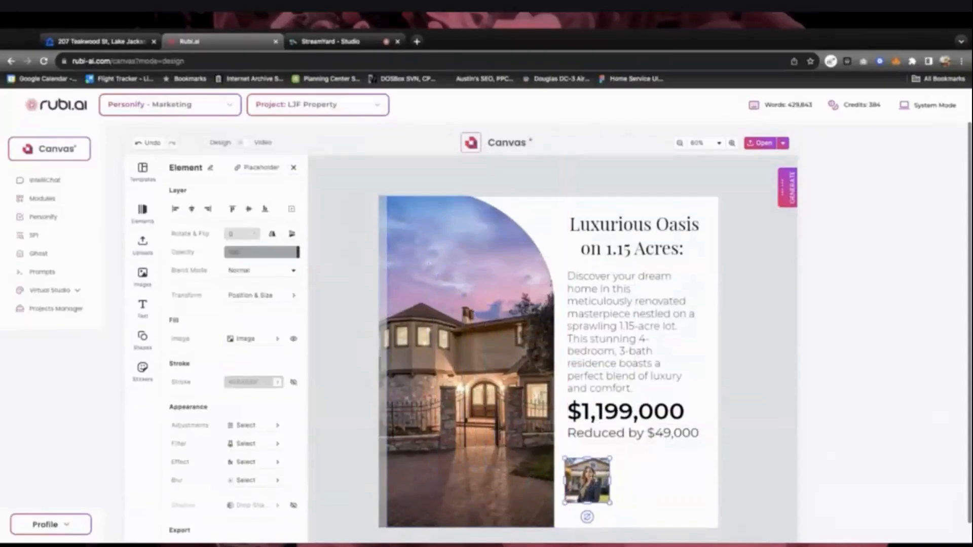
Left-align the agent photo, reduction line, price, description and title together
shift+click(672, 435)
shift+click(639, 416)
shift+click(594, 346)
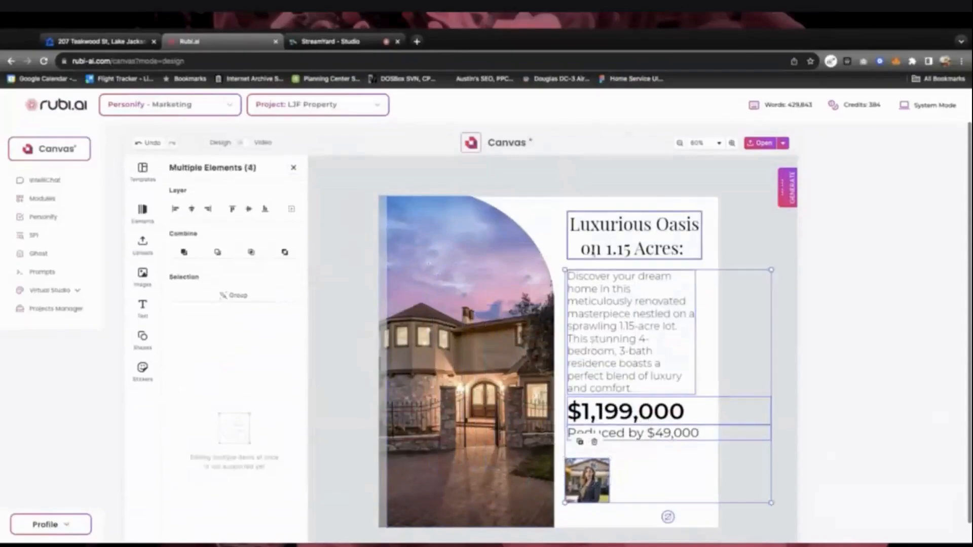
shift+click(593, 254)
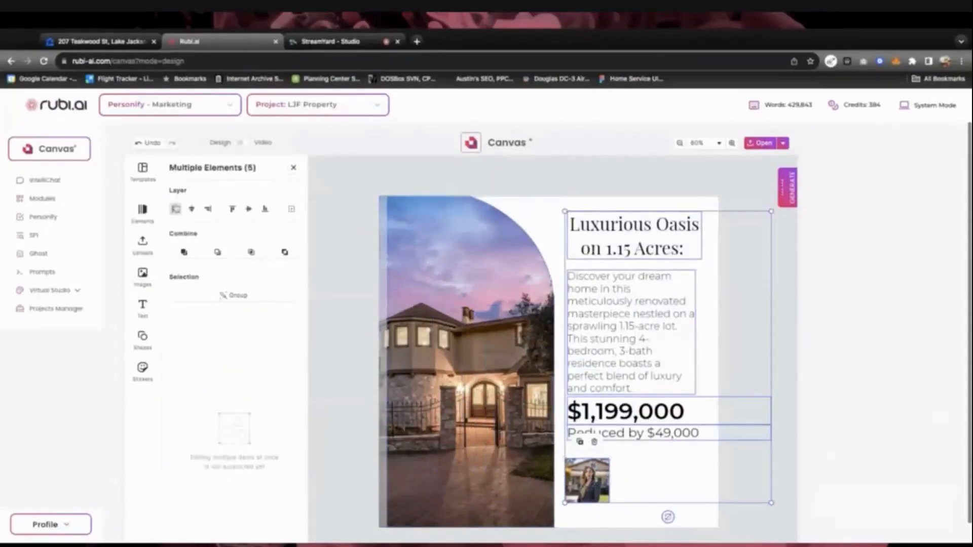
click(176, 209)
click(749, 523)
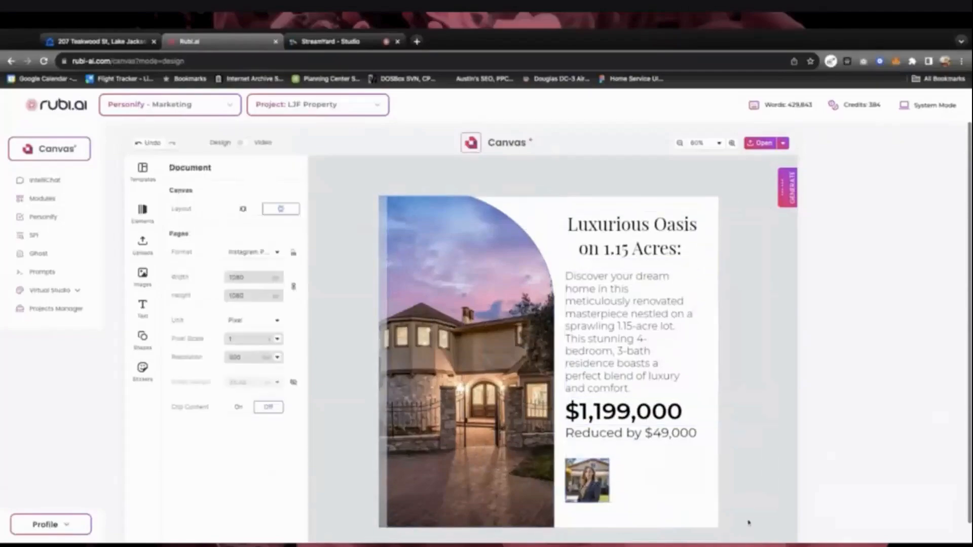
click(673, 478)
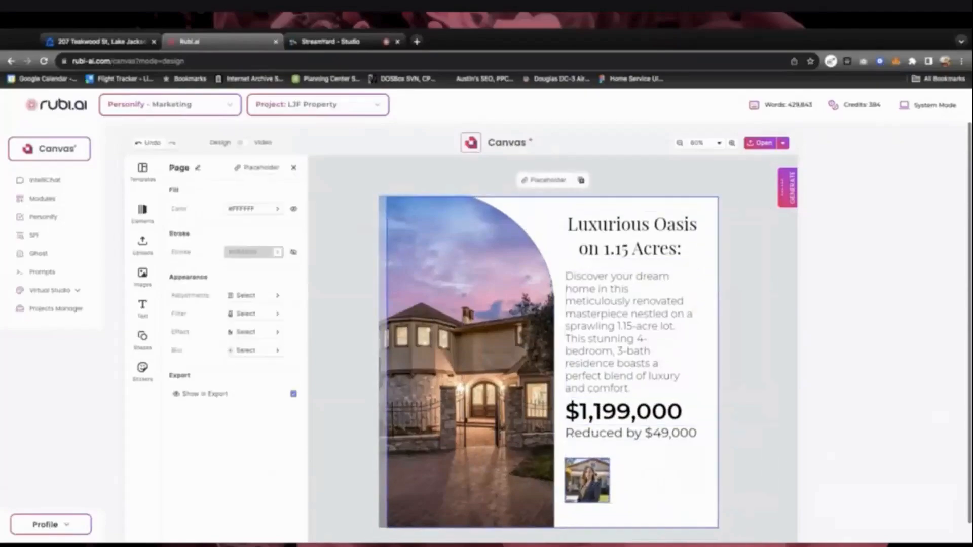
Add a Headline text below the price, then undo it
click(143, 306)
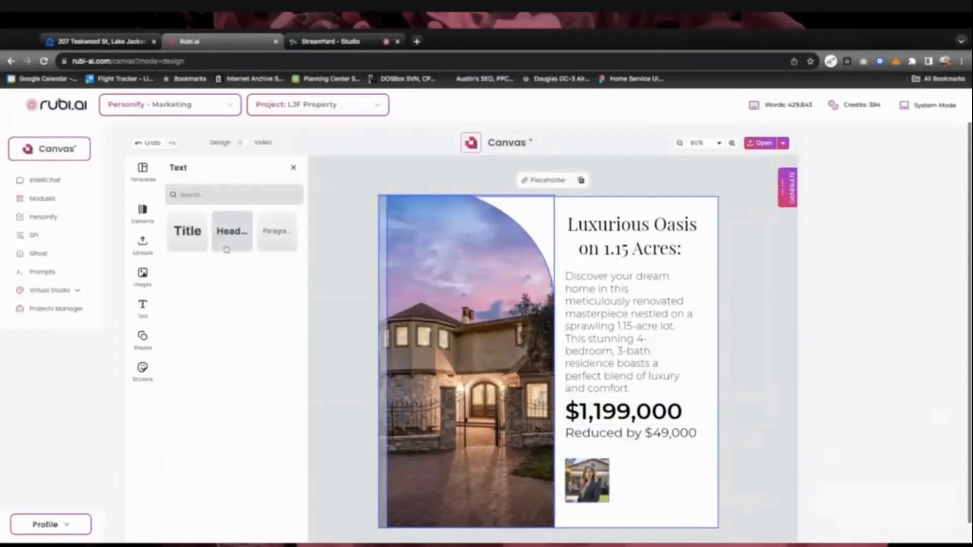
click(227, 249)
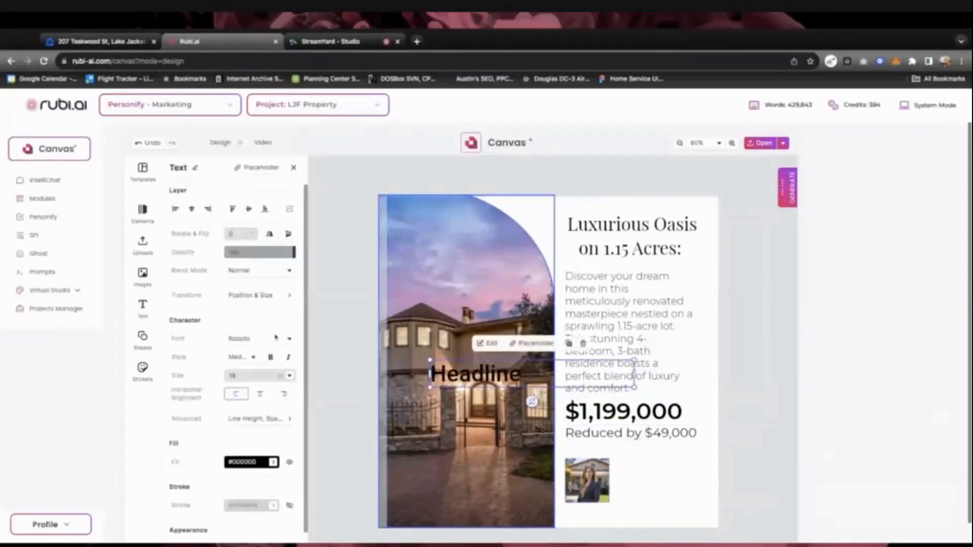
drag(502, 374, 601, 427)
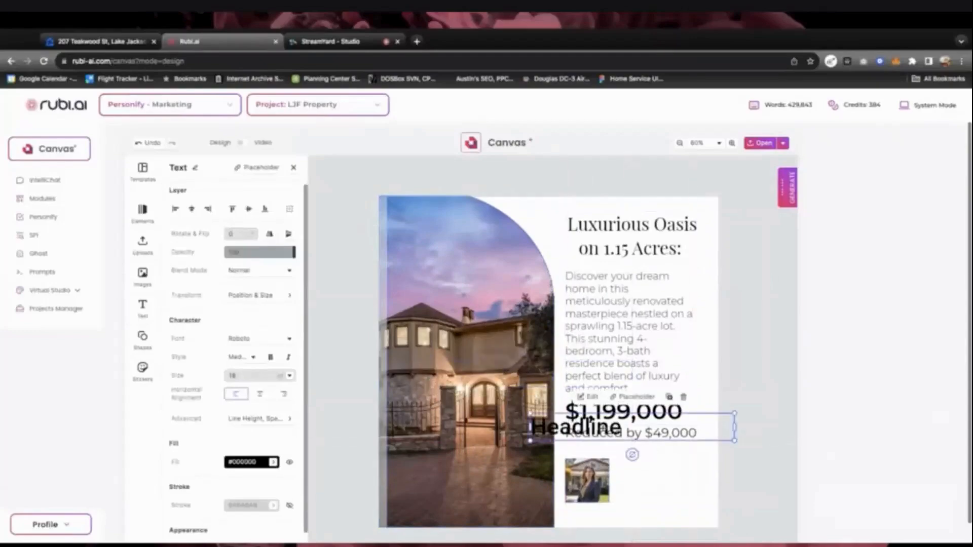
key(super+z)
key(super+z)
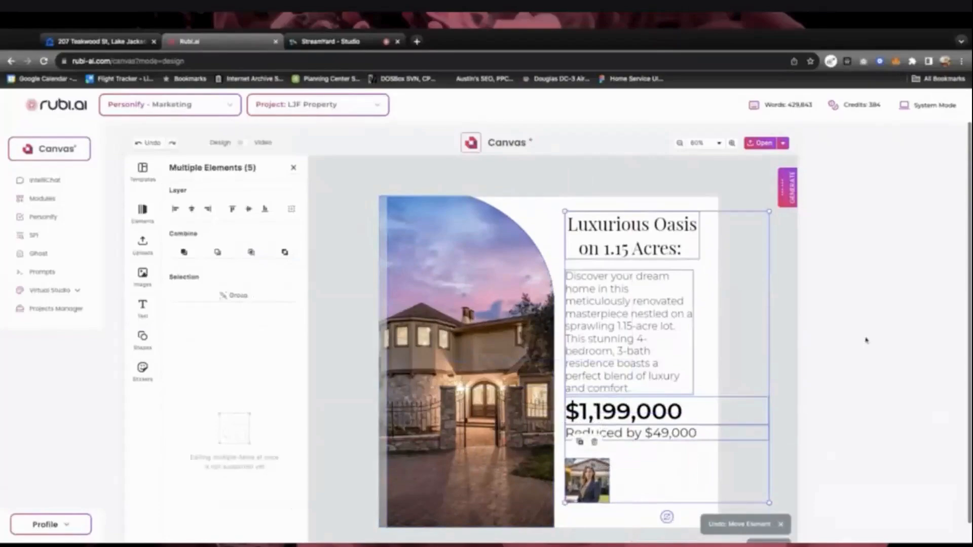
click(782, 307)
Duplicate the 'Luxurious Oasis on 1.15 Acres:' title and place the copy beside the agent photo
click(614, 251)
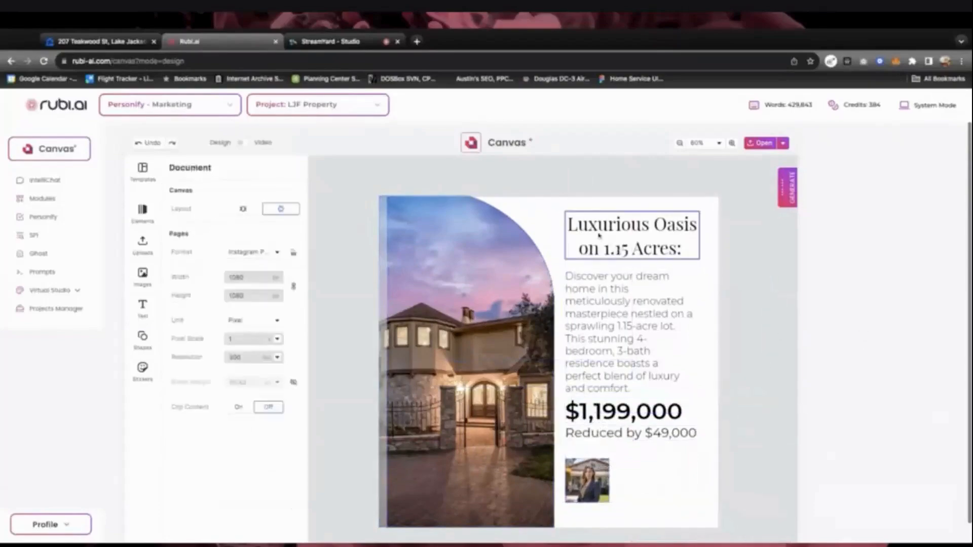
drag(599, 228, 638, 376)
key(super+z)
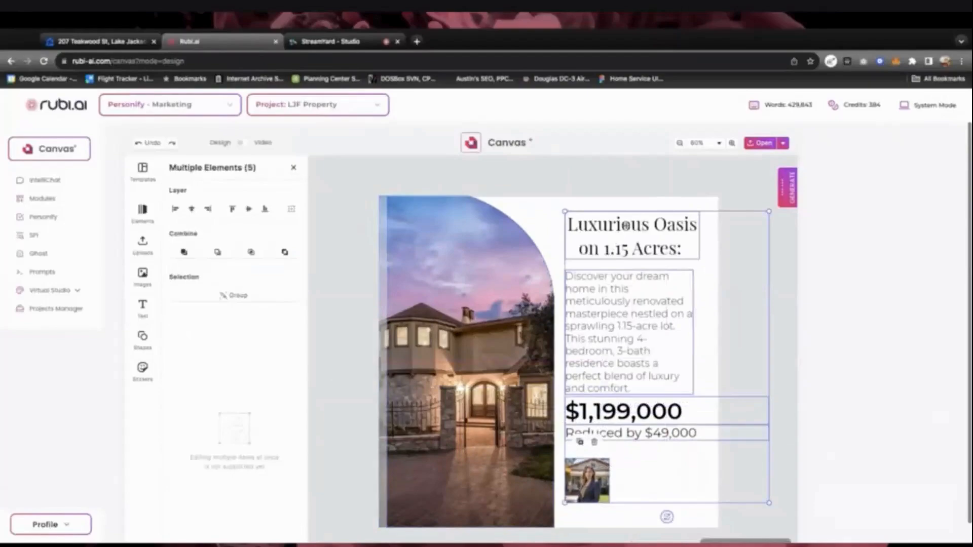
click(627, 225)
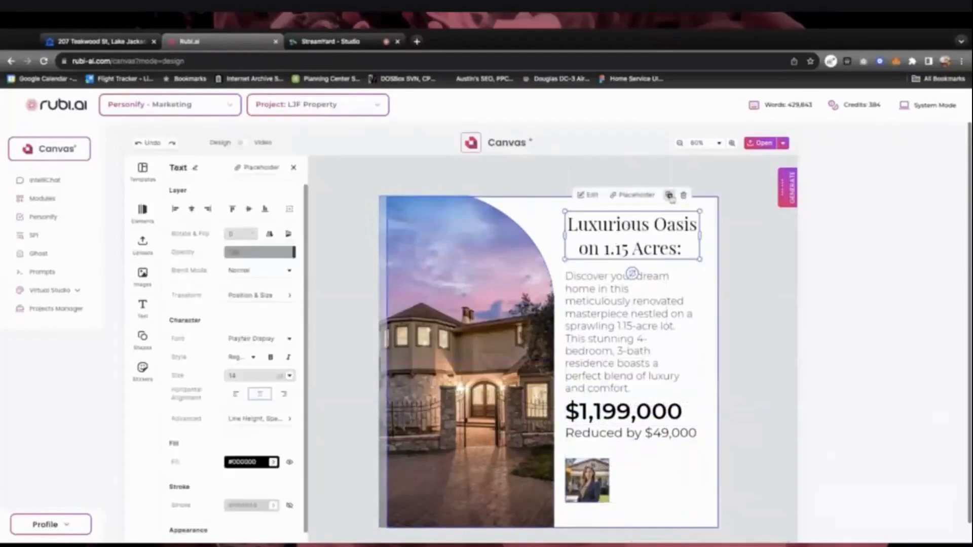
click(669, 196)
drag(629, 233, 650, 469)
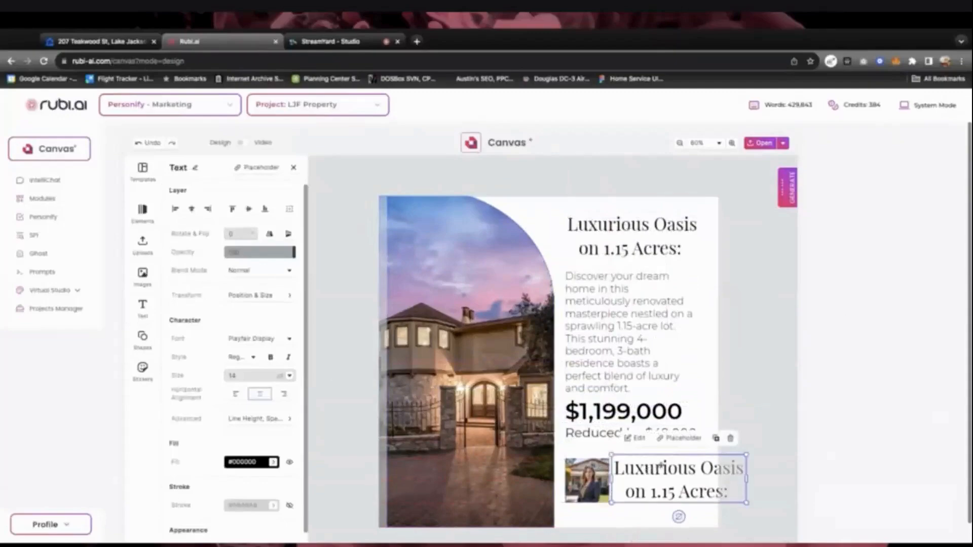
Replace the copied title's text with the agent's full name
double_click(660, 466)
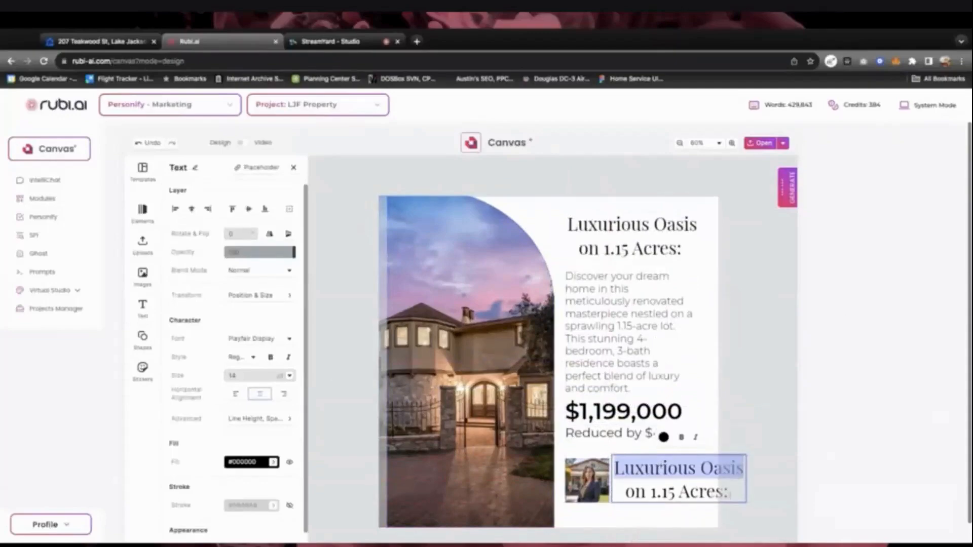
drag(730, 493, 614, 469)
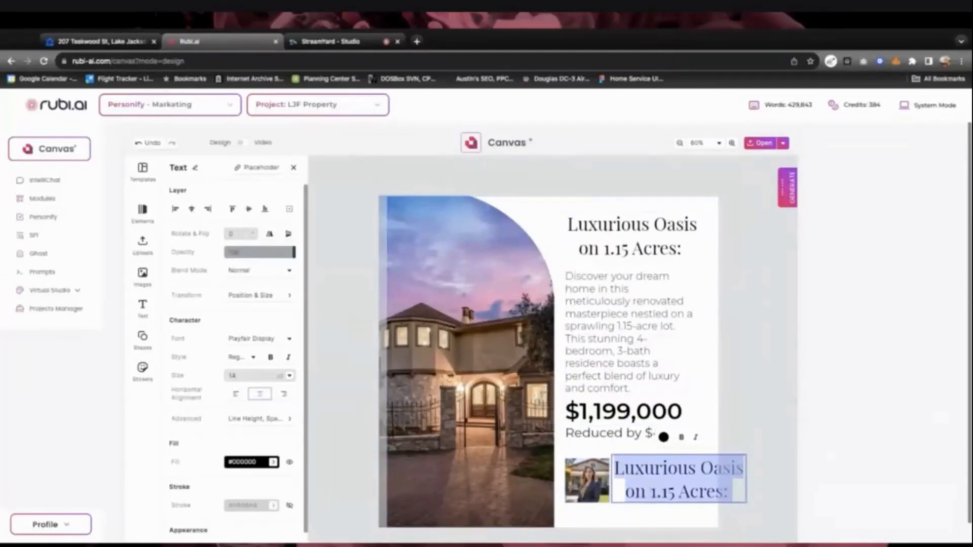
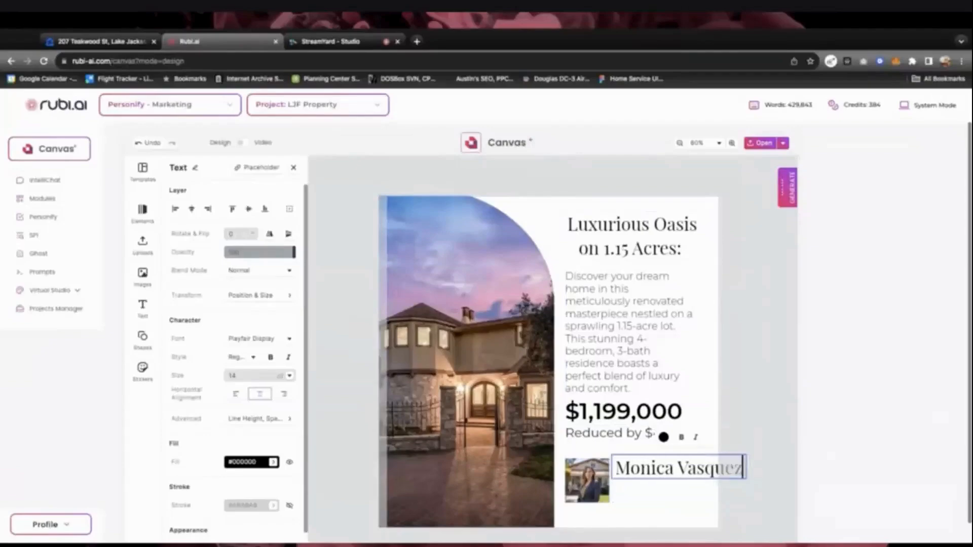
click(665, 479)
key(ctrl+a)
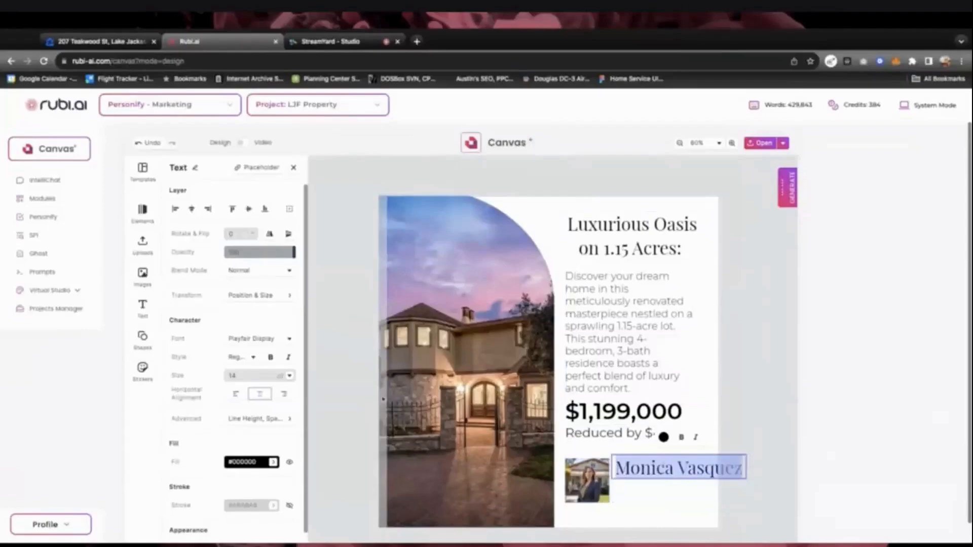
Set the agent's name to the Parisienne script font at 16 pt
click(283, 339)
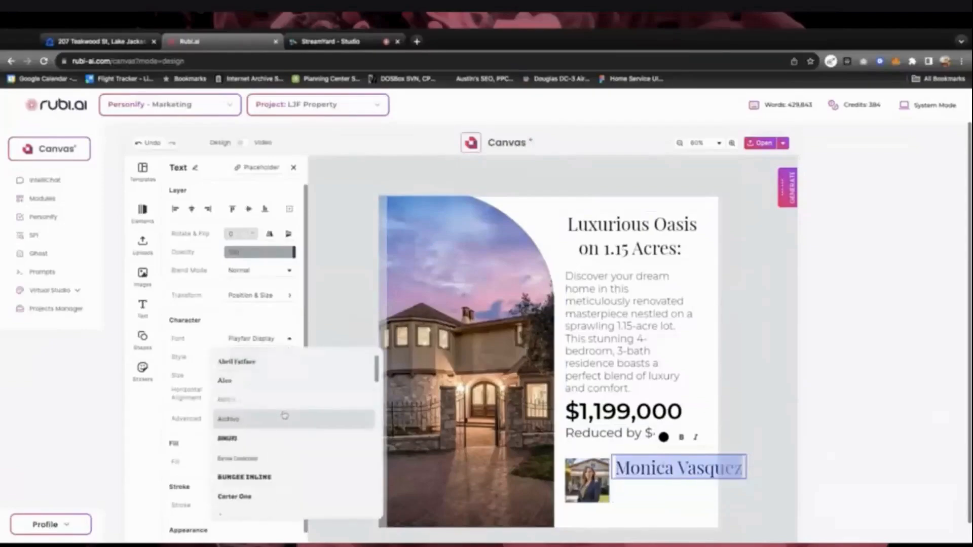
scroll(284, 416, down, 15)
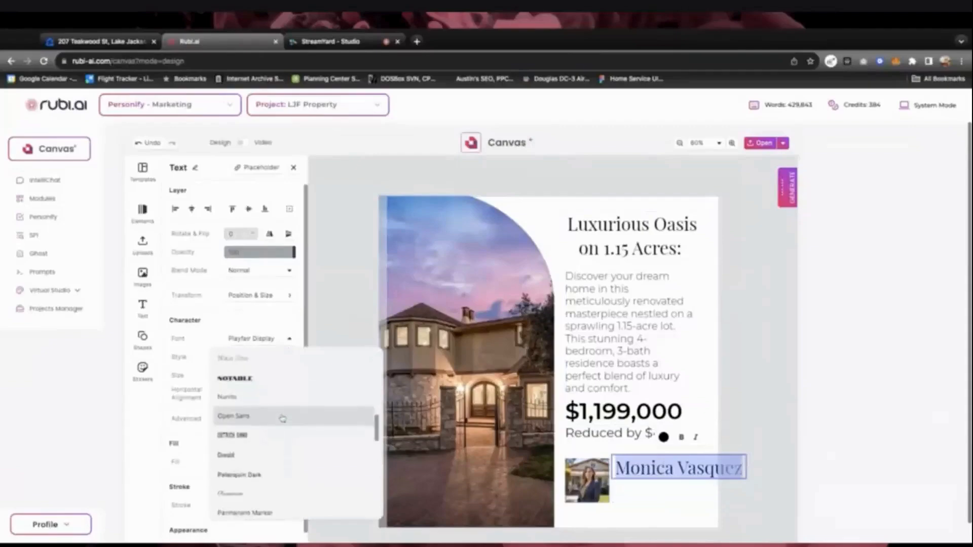
scroll(282, 419, down, 3)
click(251, 425)
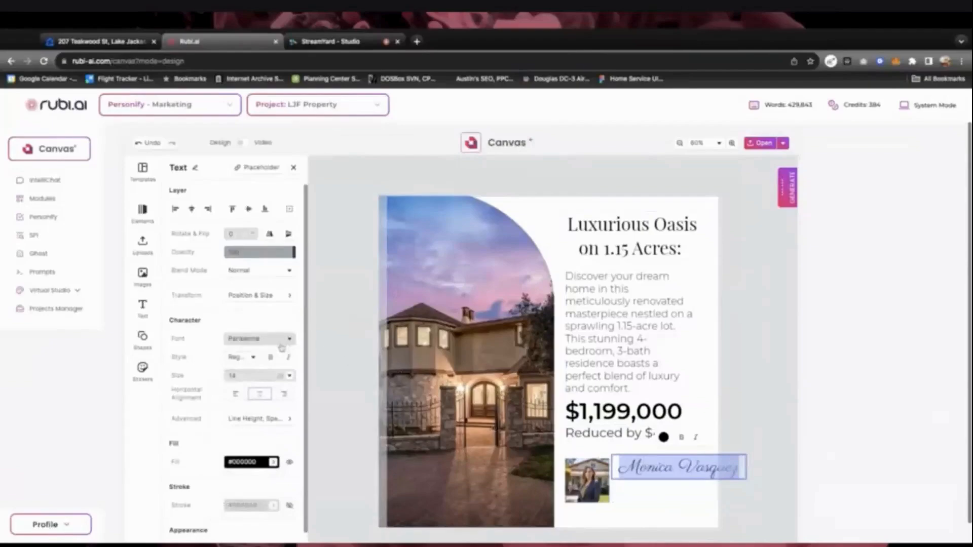
click(288, 377)
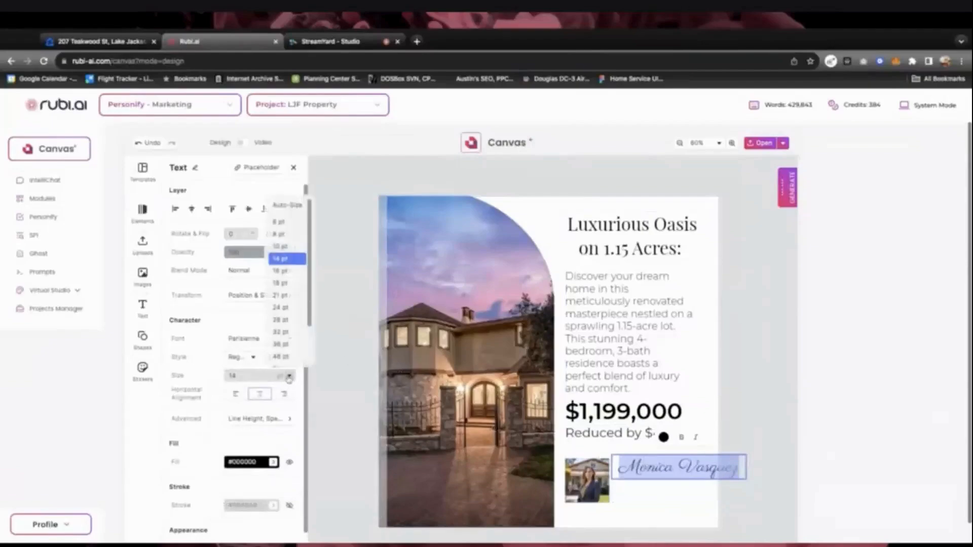
click(285, 236)
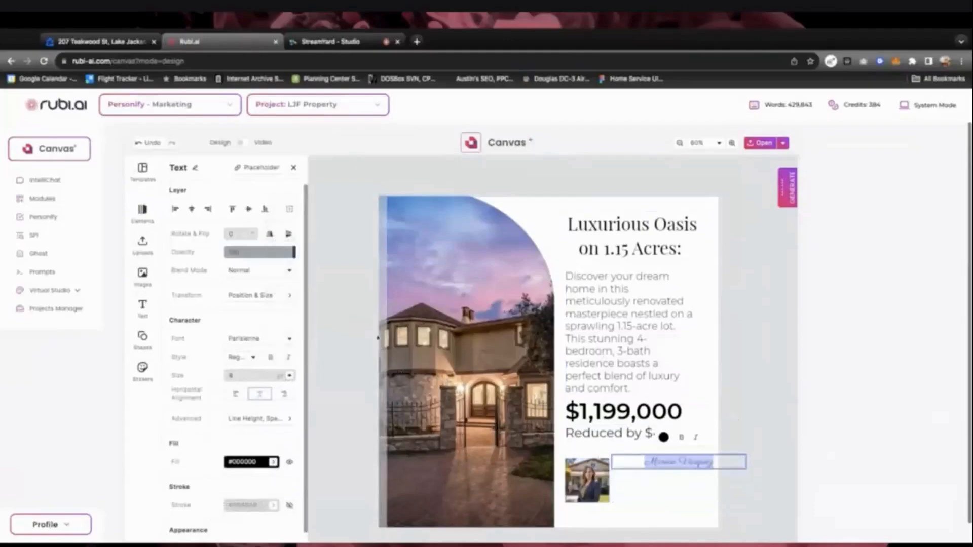
click(289, 375)
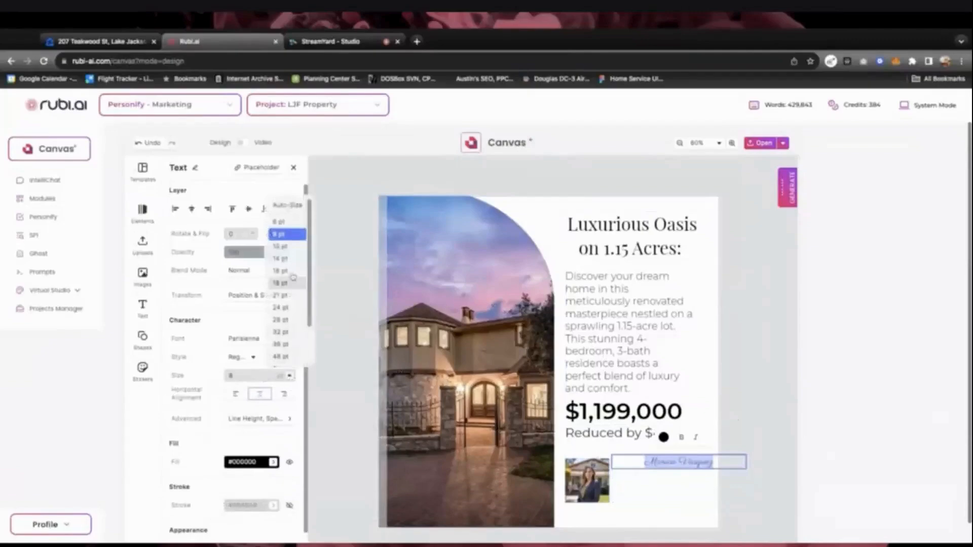
click(283, 270)
Left-align the signature text within its box
key(Right)
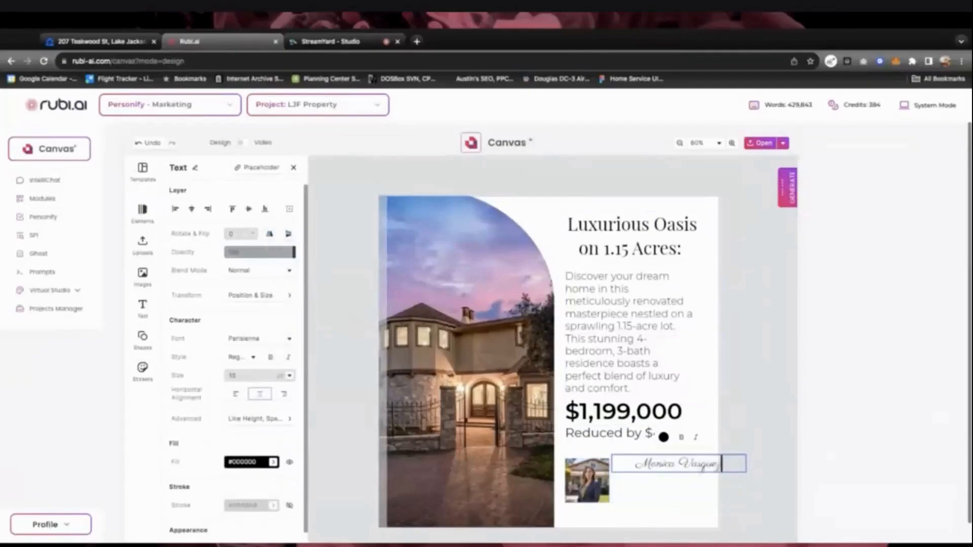
key(ctrl+a)
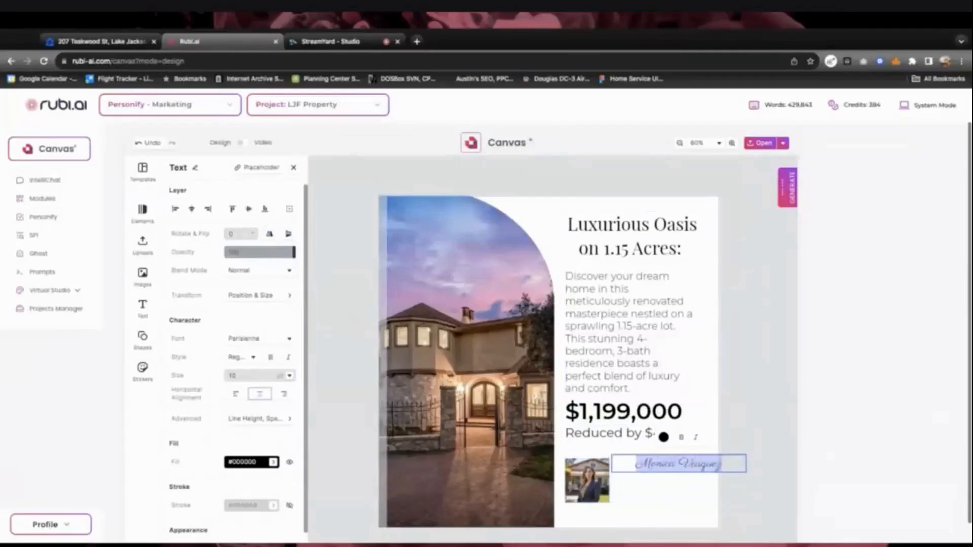
click(235, 393)
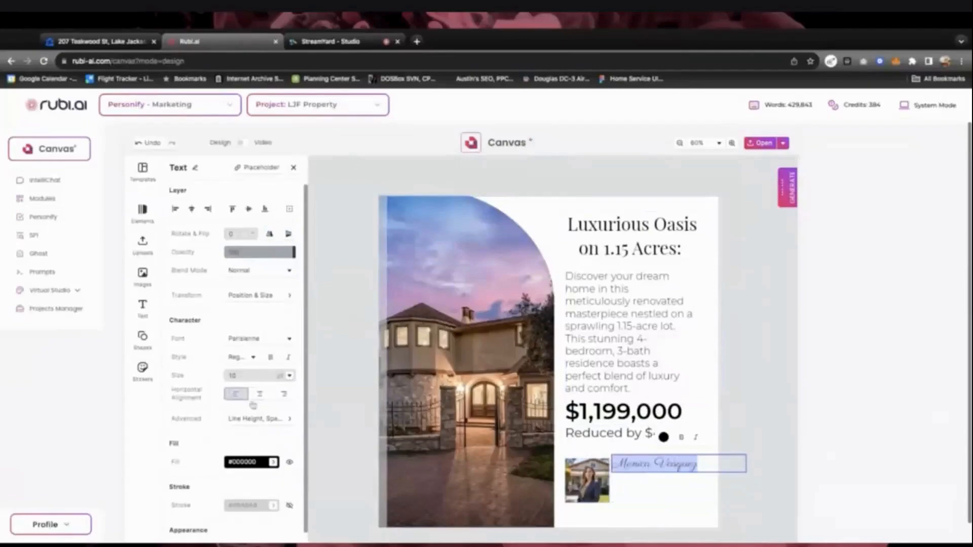
key(Right)
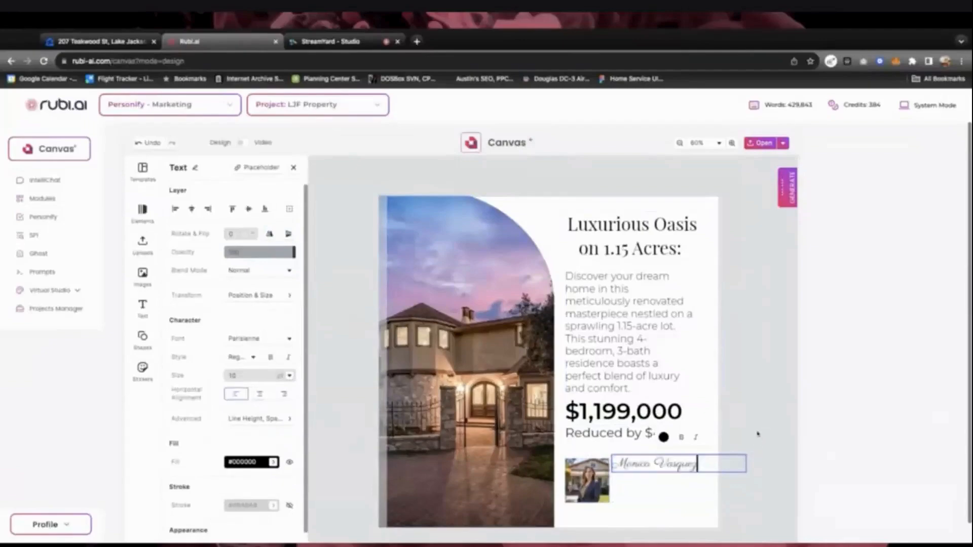
click(655, 464)
Duplicate the signature below itself and retype the copy as the agent's phone number
click(660, 490)
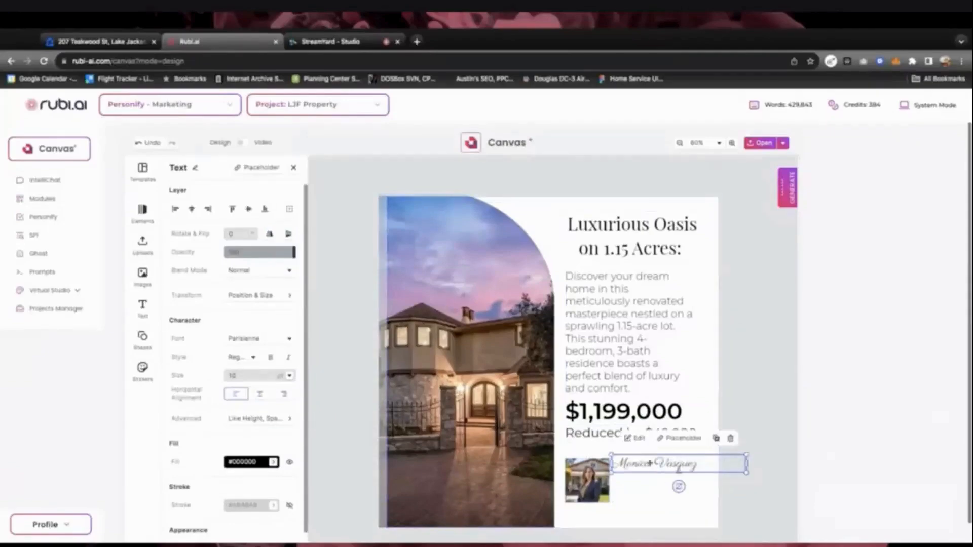
drag(648, 458, 651, 465)
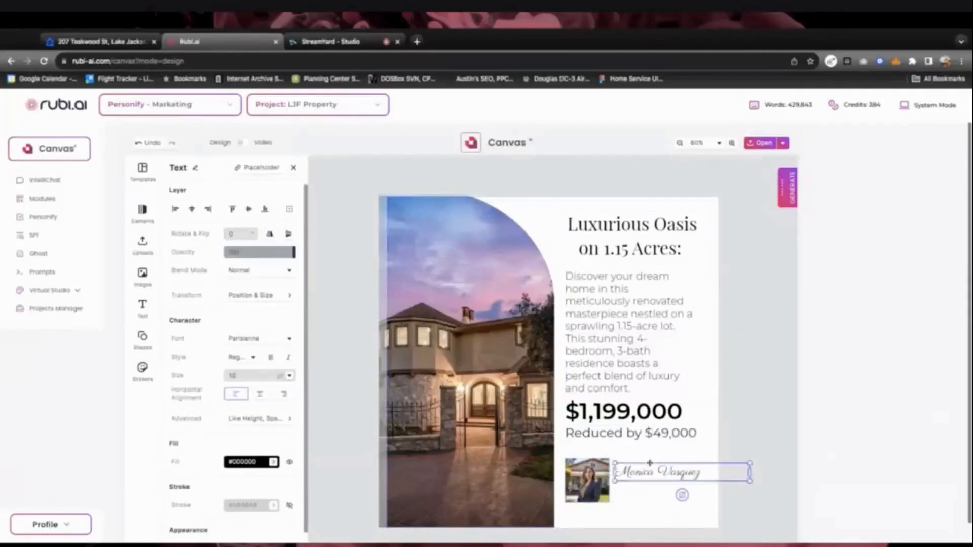
click(719, 447)
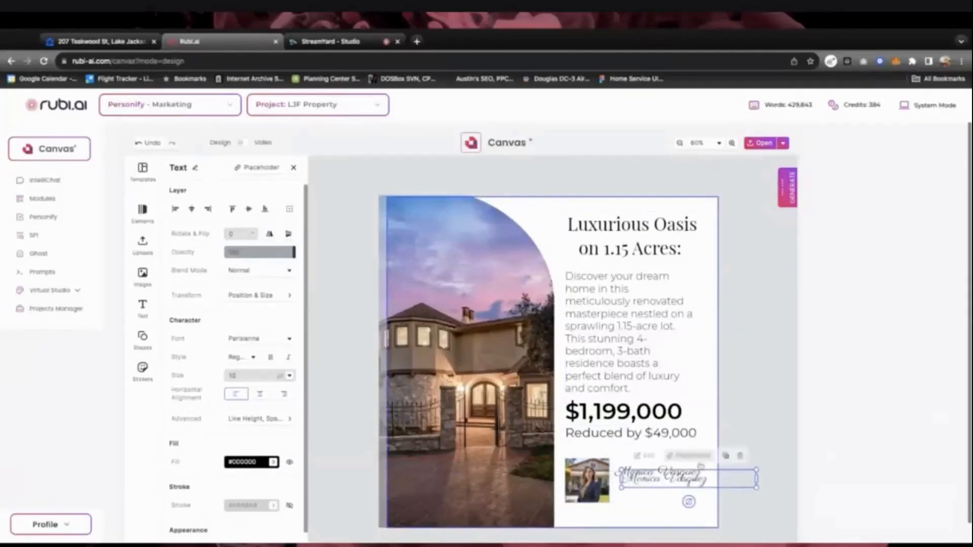
drag(659, 481, 653, 492)
double_click(653, 492)
triple_click(653, 492)
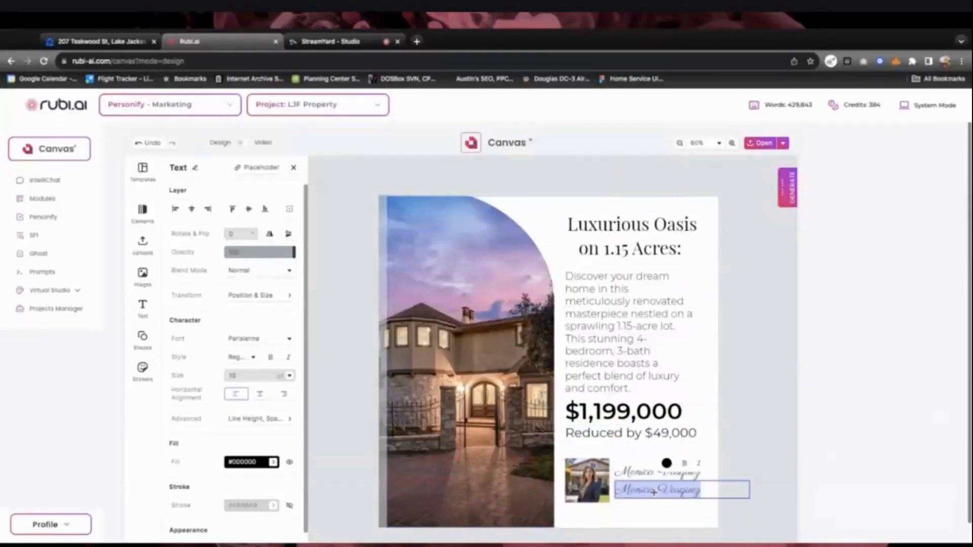
text(3/9)
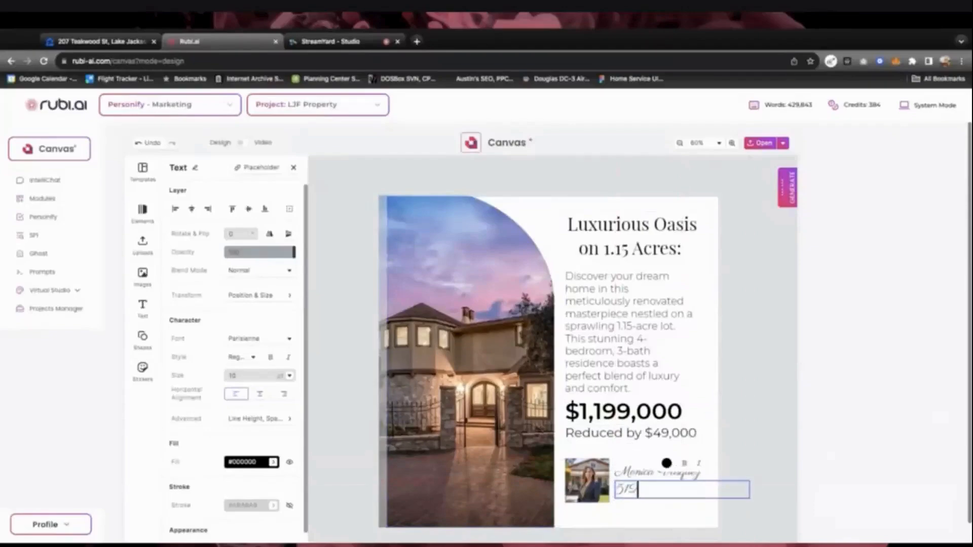
text(.555.5555)
Set the phone number text to Montserrat SemiBold
triple_click(656, 490)
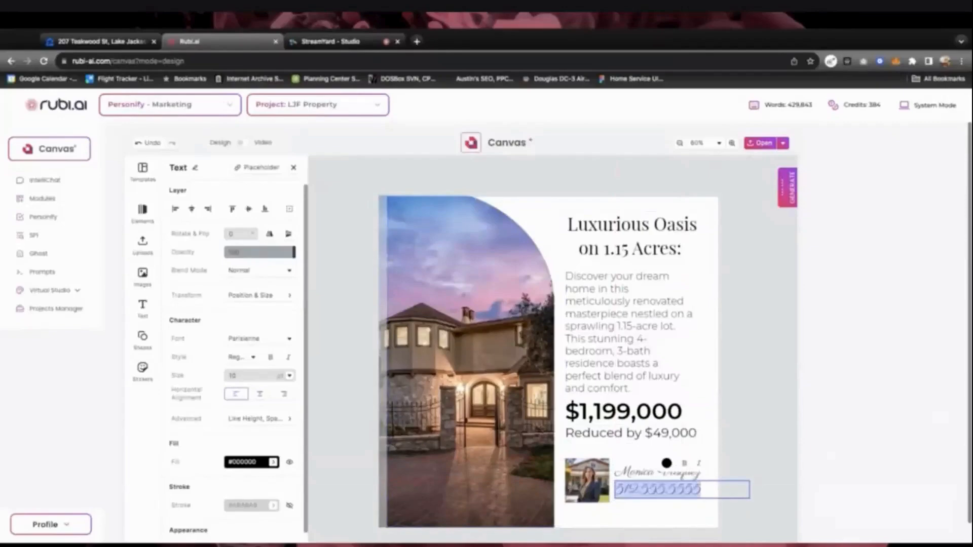
click(258, 339)
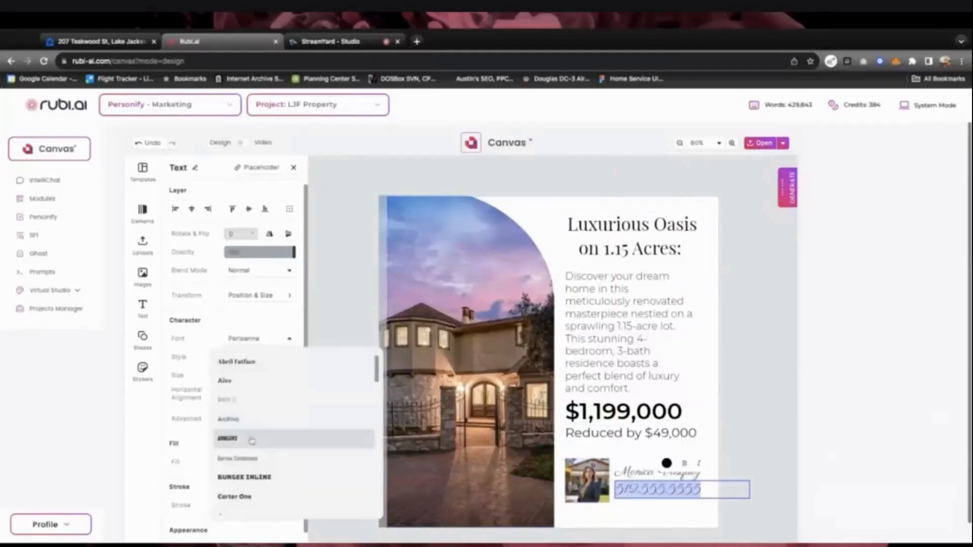
scroll(252, 441, down, 10)
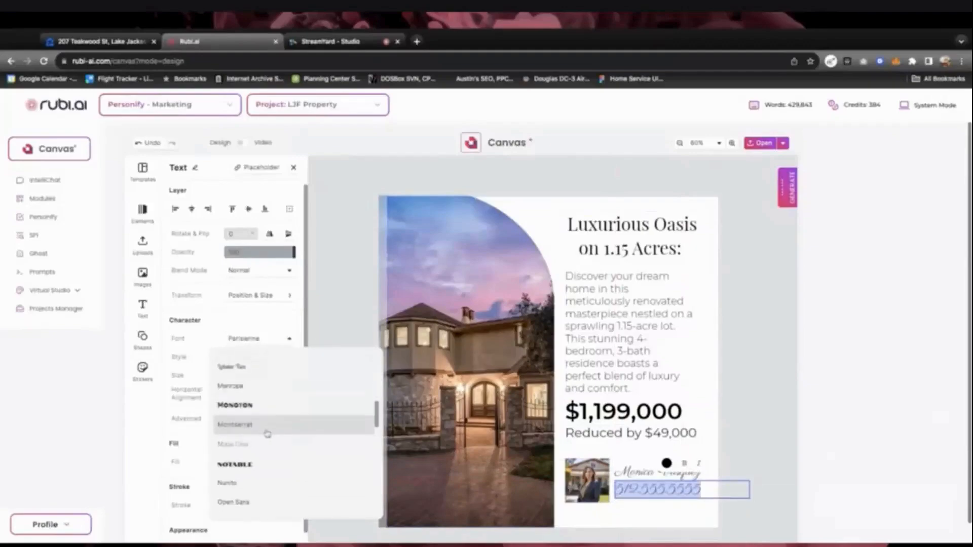
click(236, 427)
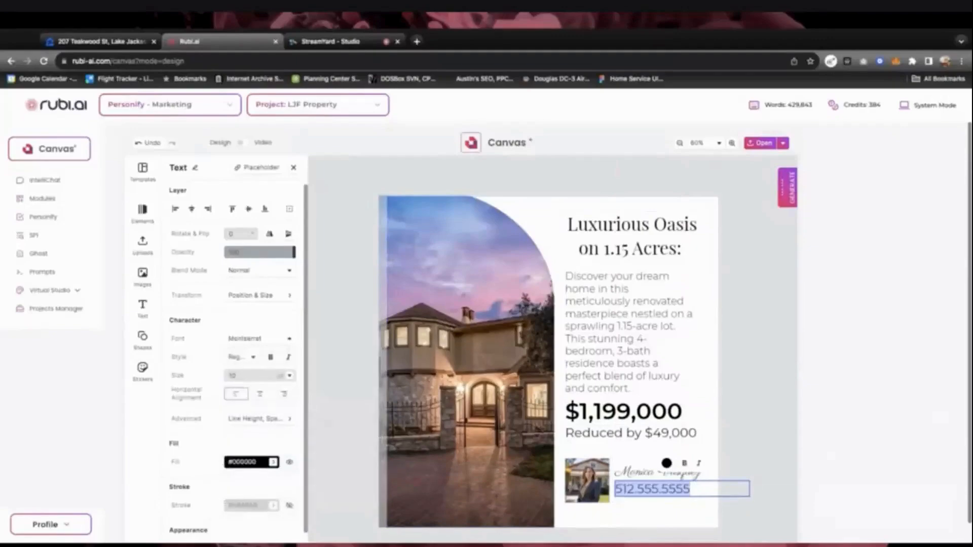
click(254, 358)
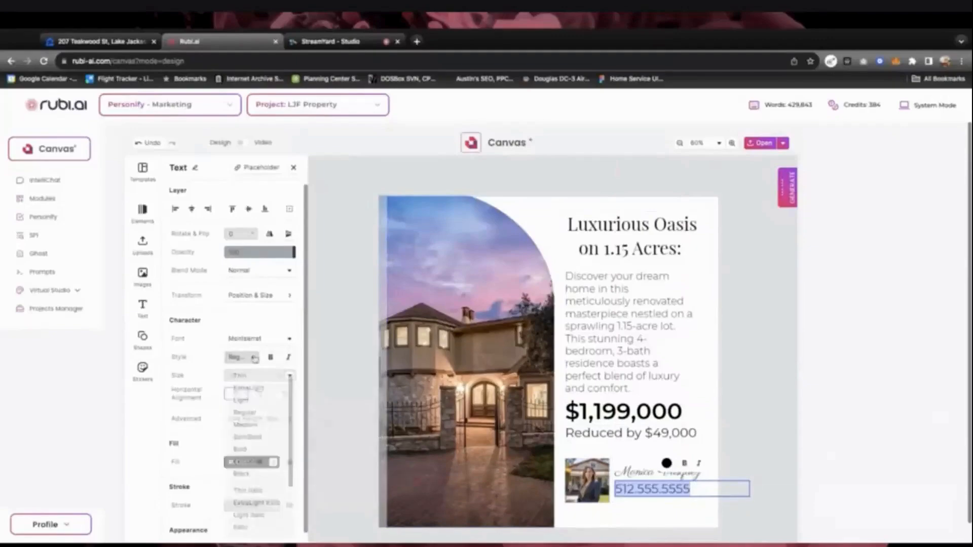
click(254, 358)
click(255, 358)
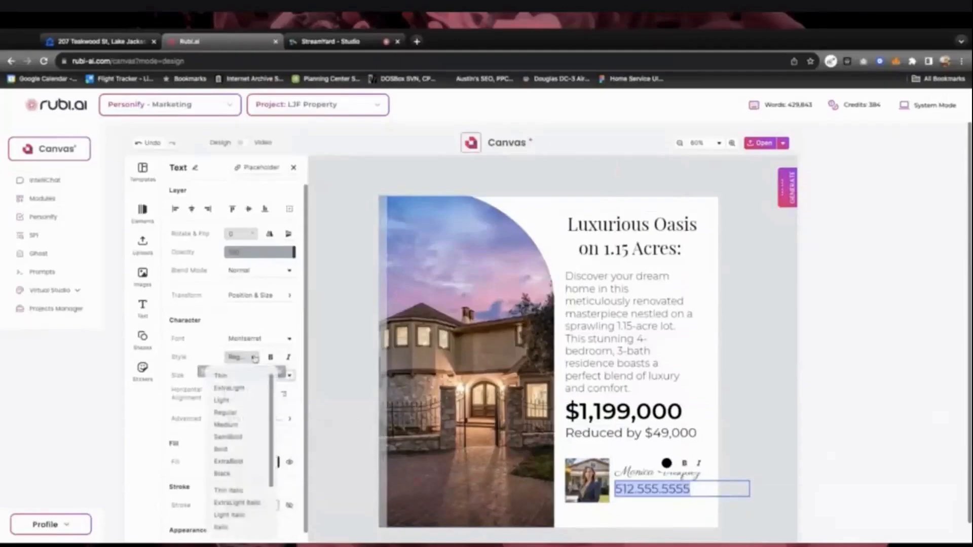
click(245, 440)
Position the phone number directly under the script-name signature
key(Right)
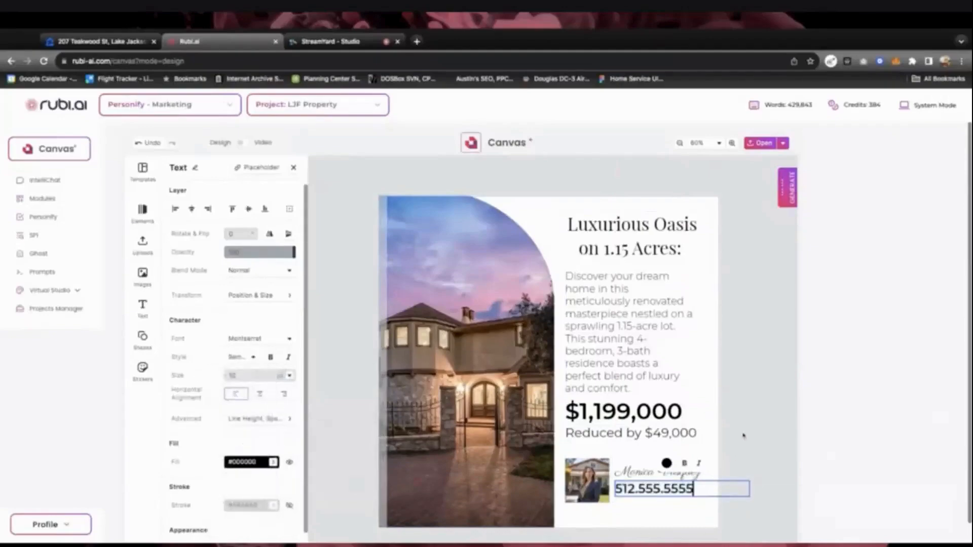
click(662, 510)
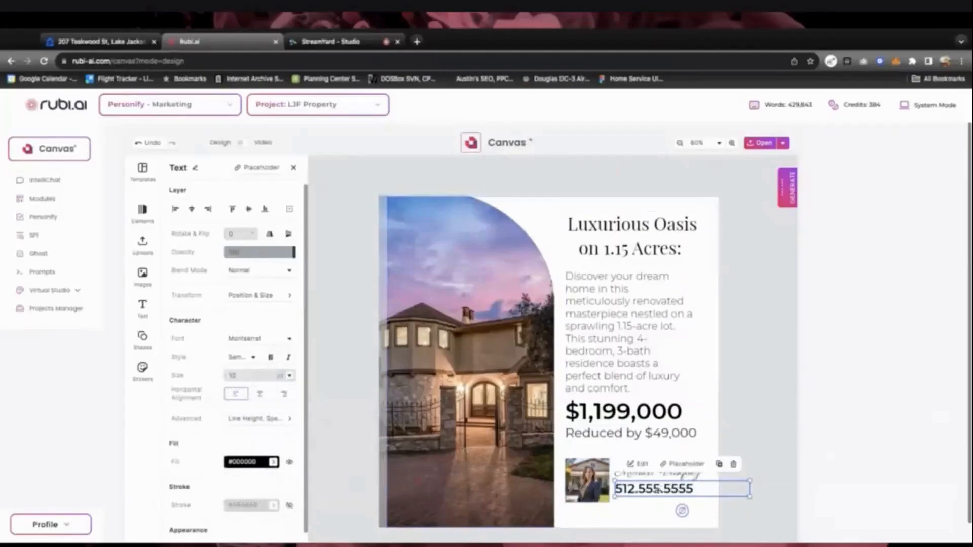
drag(655, 488, 658, 489)
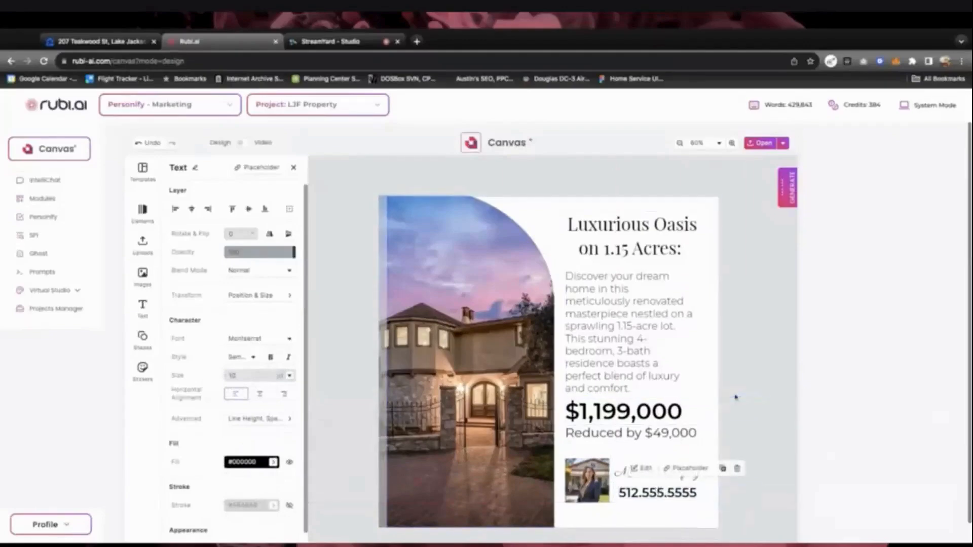
click(746, 373)
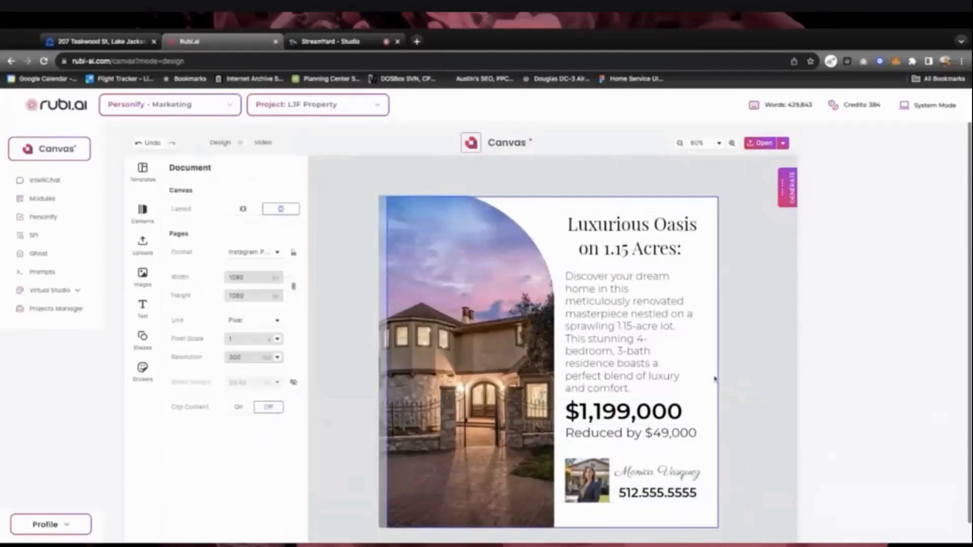
Render the finished post as a PNG file named LJF_Insta
click(784, 145)
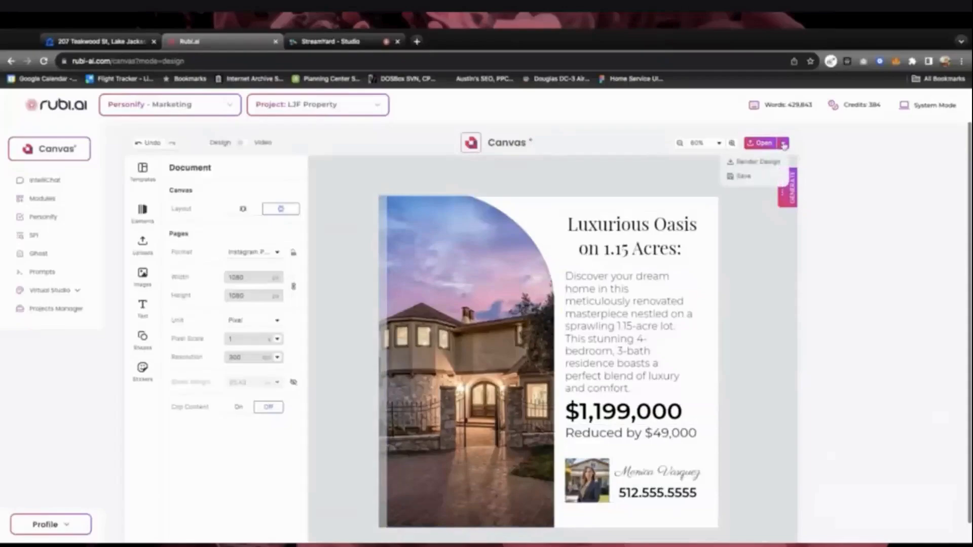
click(761, 162)
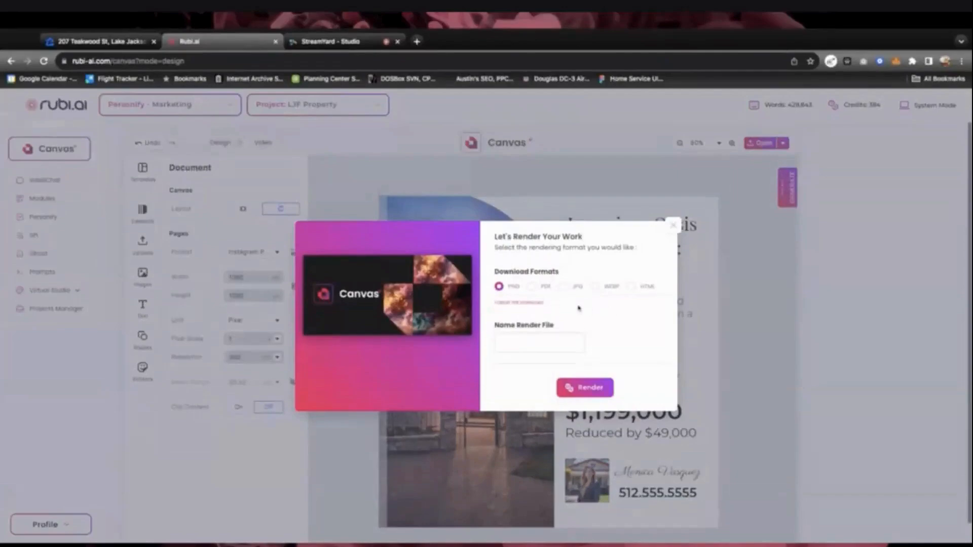
click(526, 344)
text(LJF)
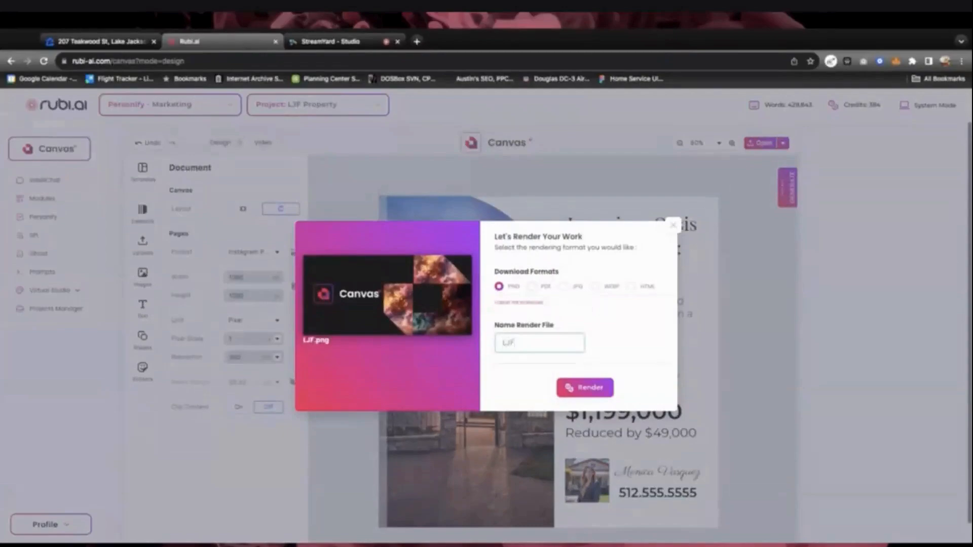
text(_Insta)
click(588, 388)
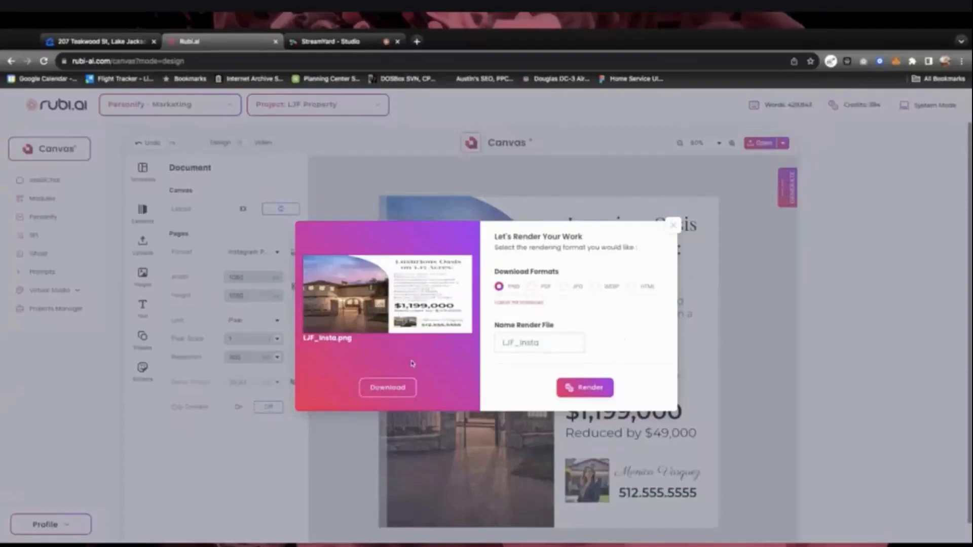
Download the rendered PNG, close the render window, and save the scene
click(397, 394)
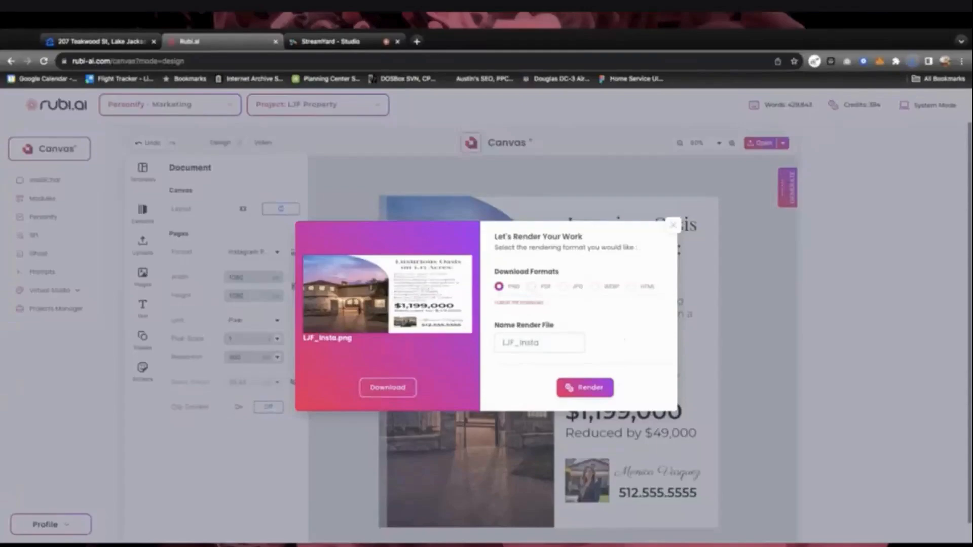
click(674, 224)
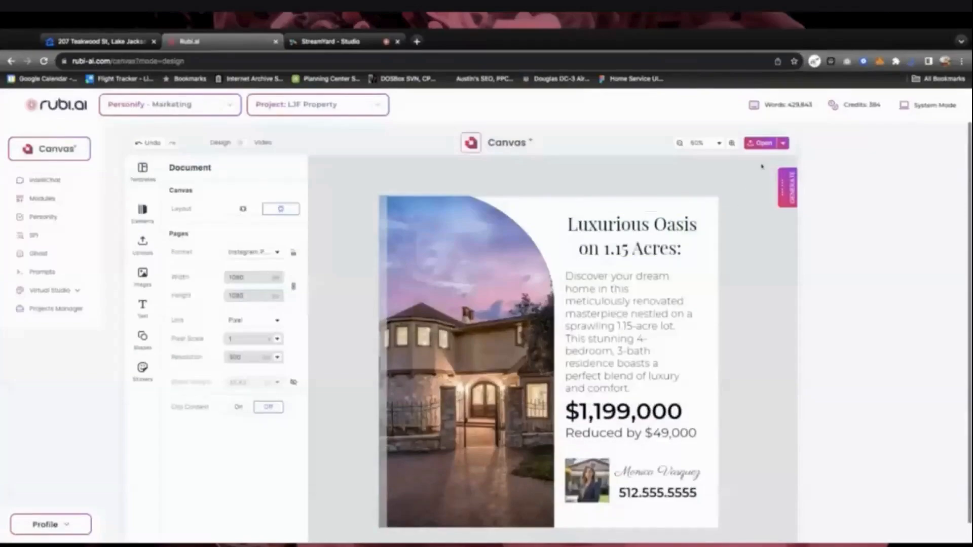
click(783, 144)
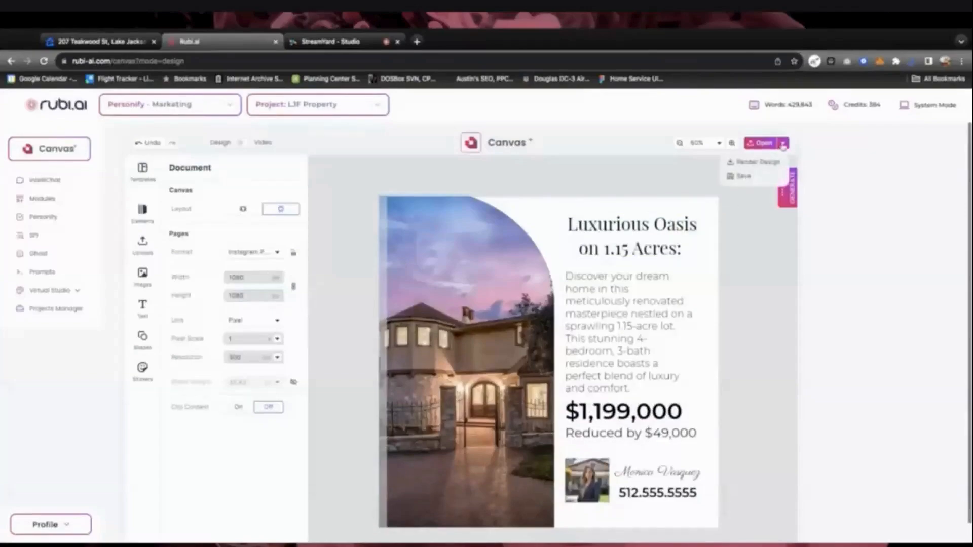
click(749, 177)
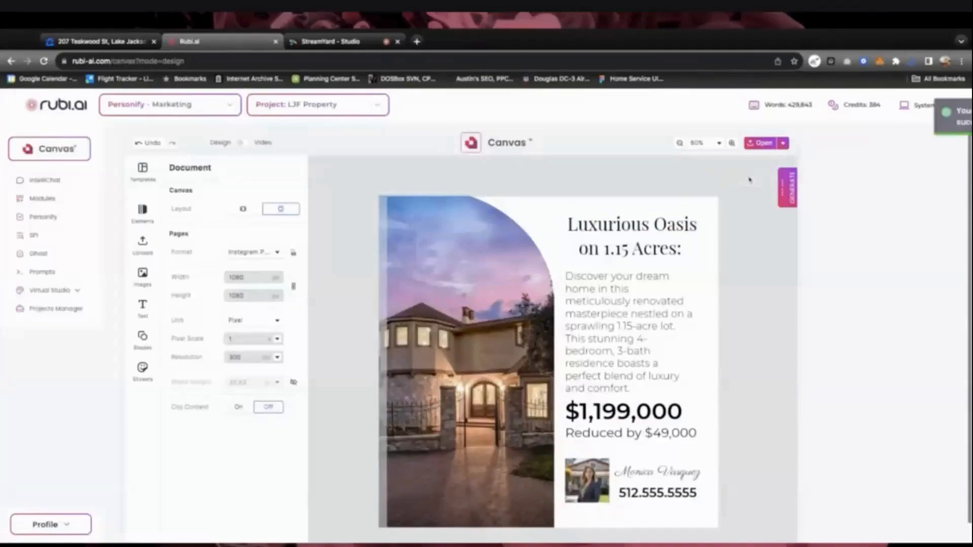
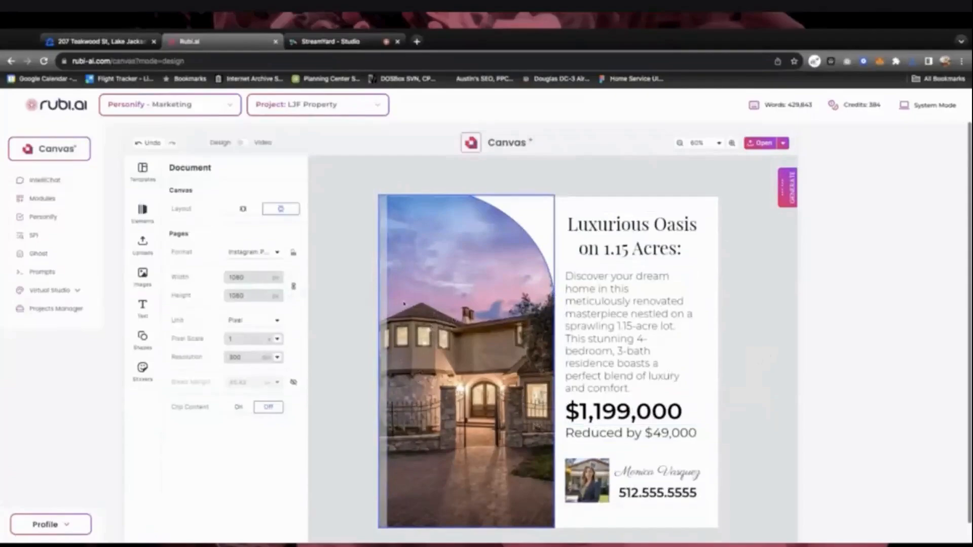
Add a square and a star shape from the shapes library to the flyer
click(149, 340)
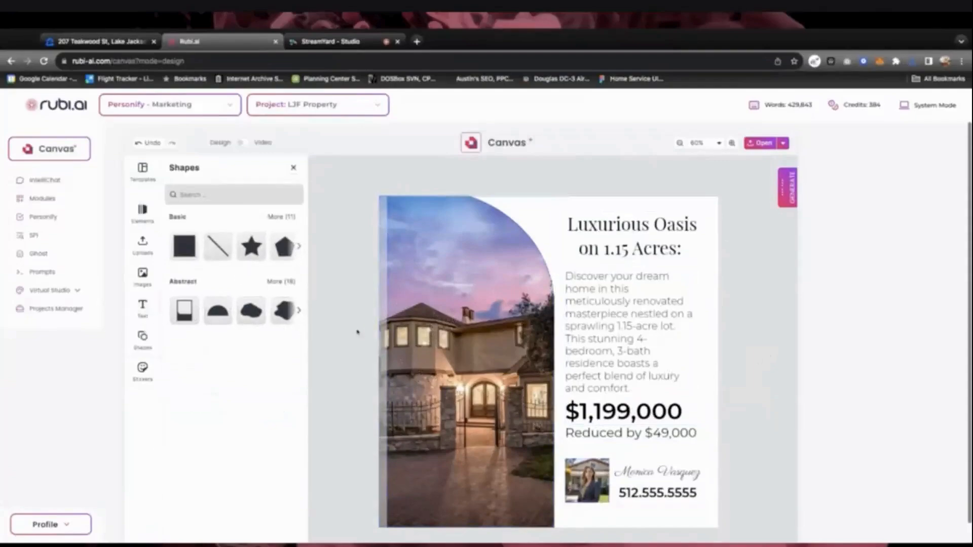
click(142, 339)
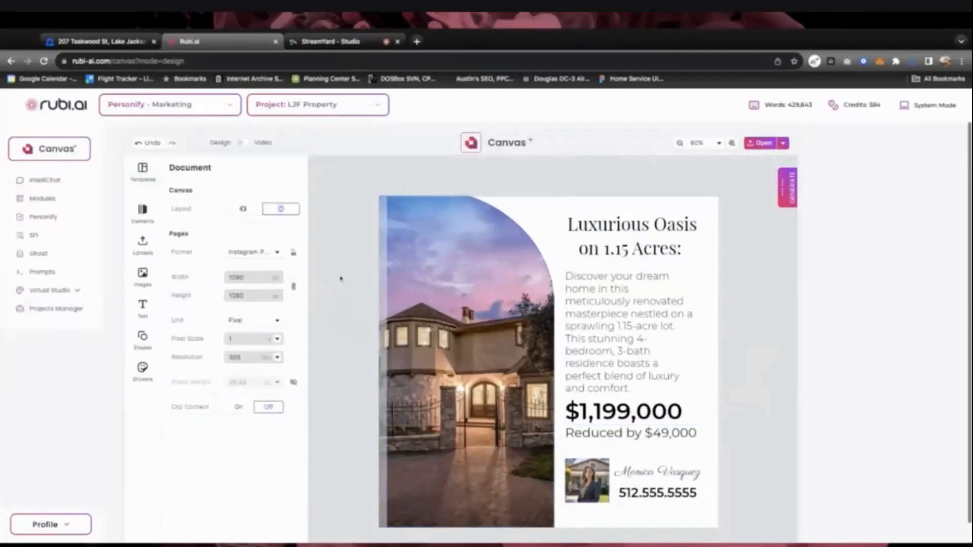
click(470, 237)
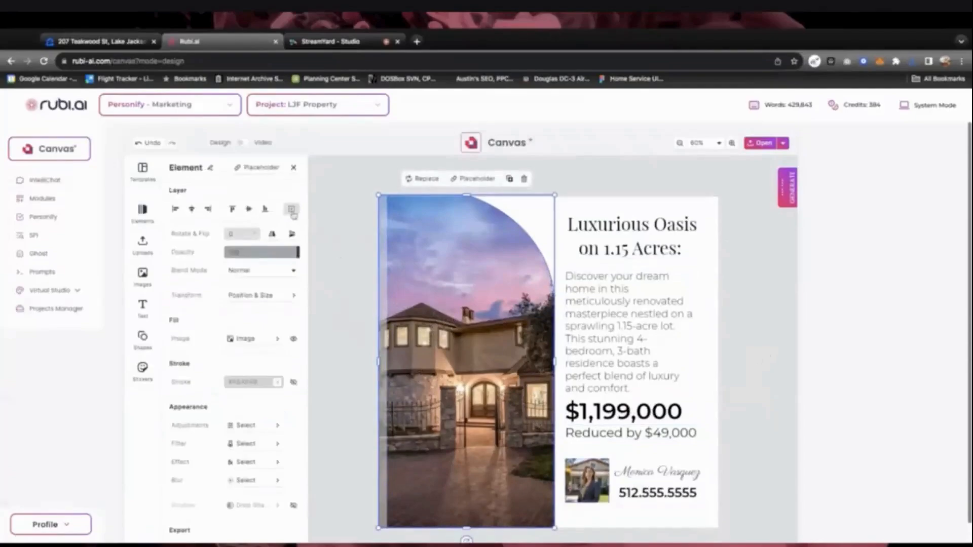
click(326, 214)
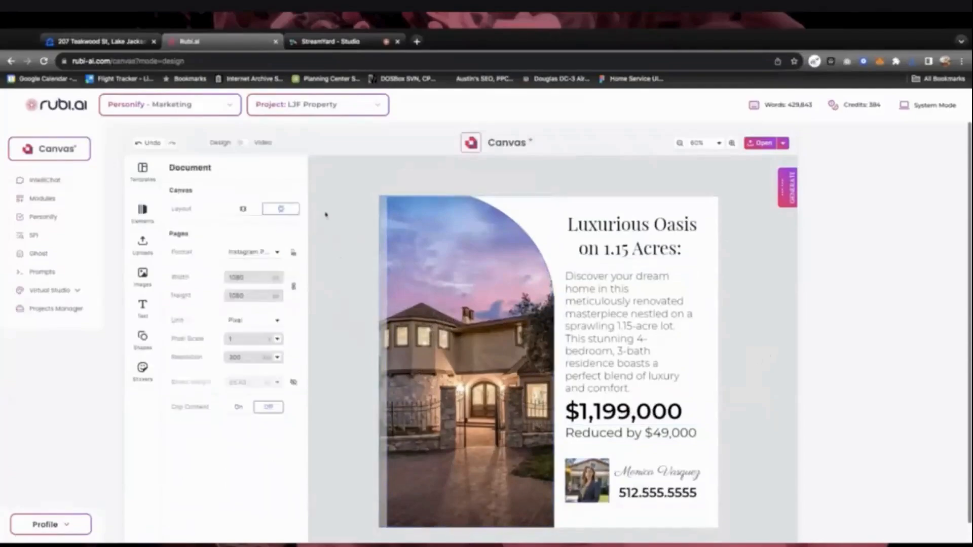
click(147, 342)
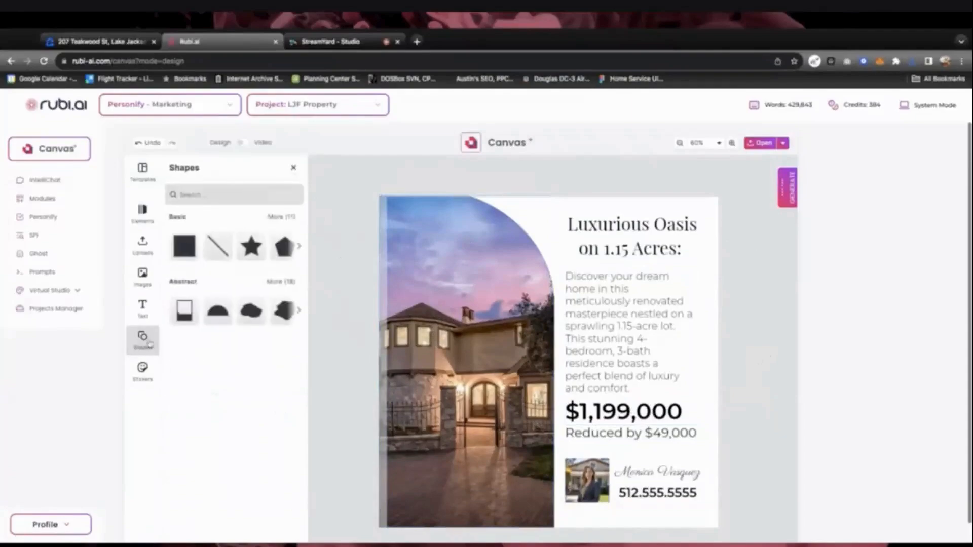
click(184, 247)
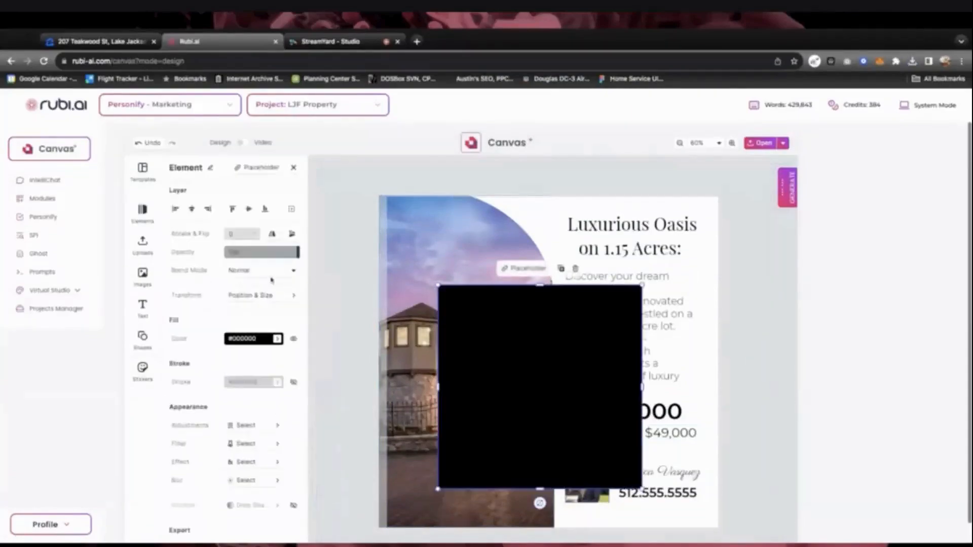
click(147, 336)
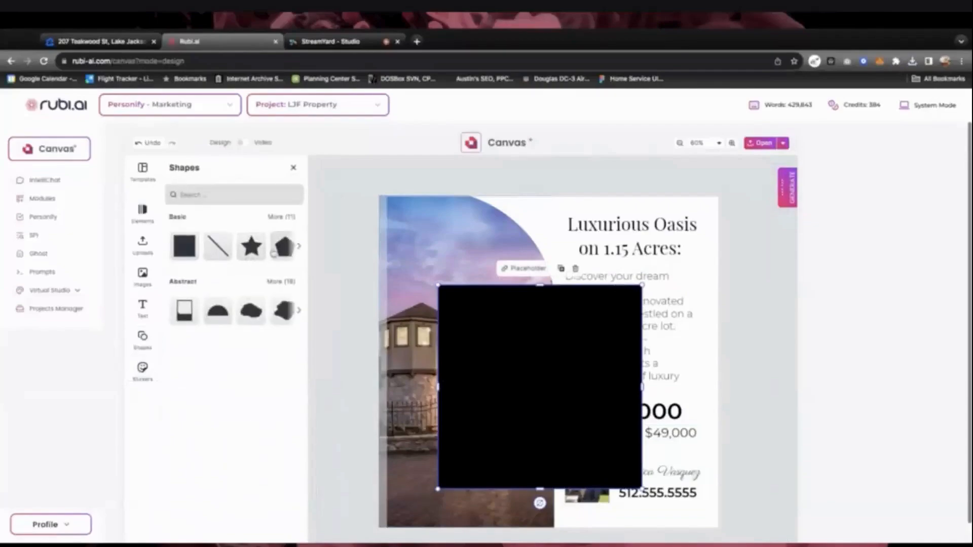
click(251, 247)
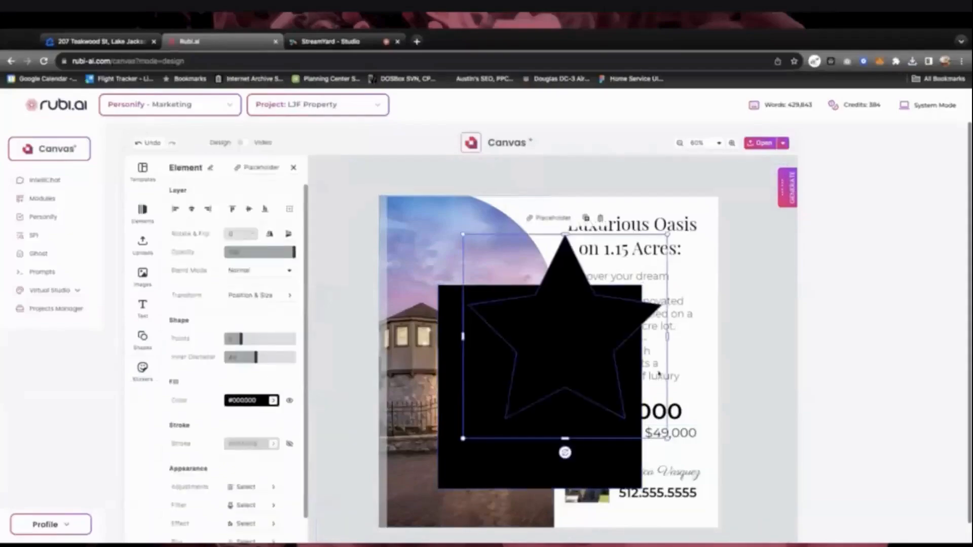
Select the star and black square together, nudge the star, then delete both shapes
click(453, 384)
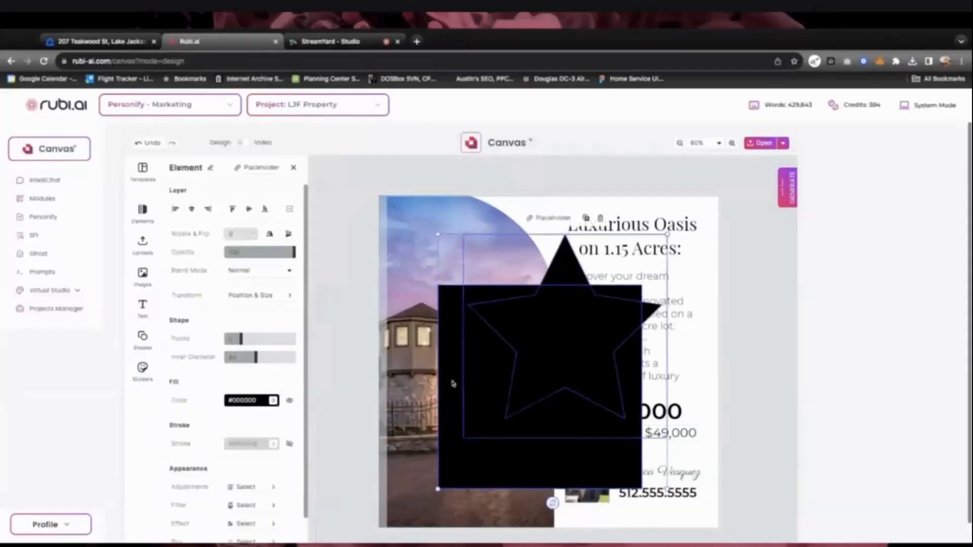
shift+click(454, 384)
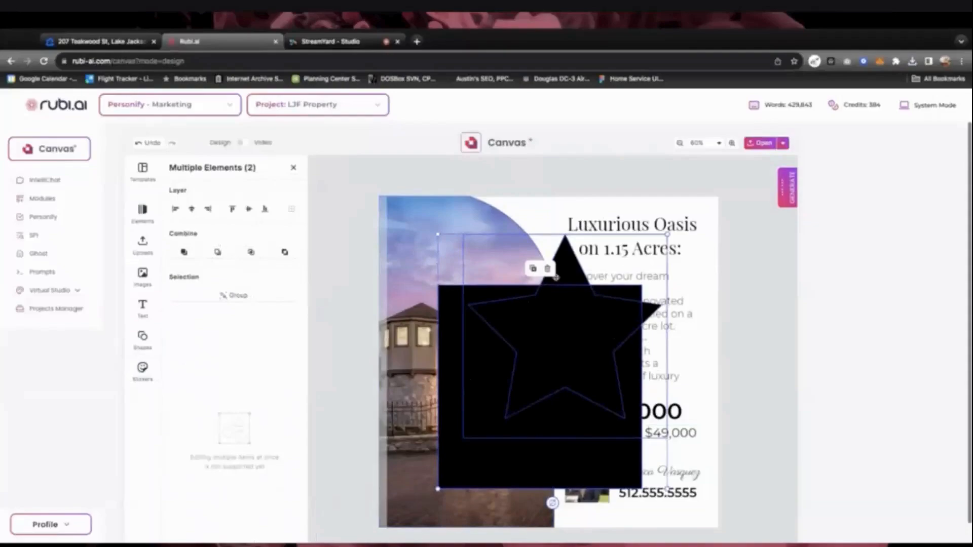
click(347, 233)
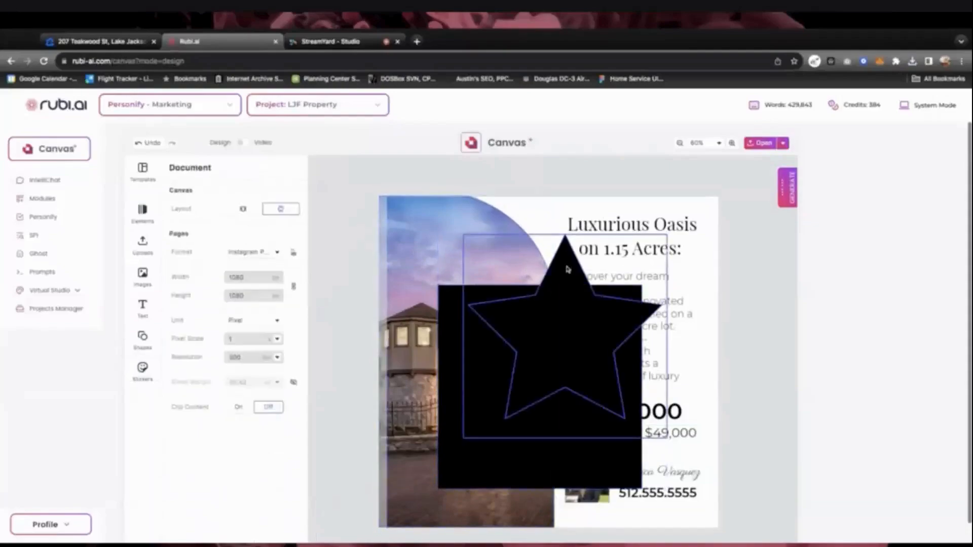
mouse_move(568, 269)
mouse_down()
mouse_move(593, 239)
mouse_move(554, 264)
mouse_move(541, 258)
mouse_move(560, 254)
mouse_up()
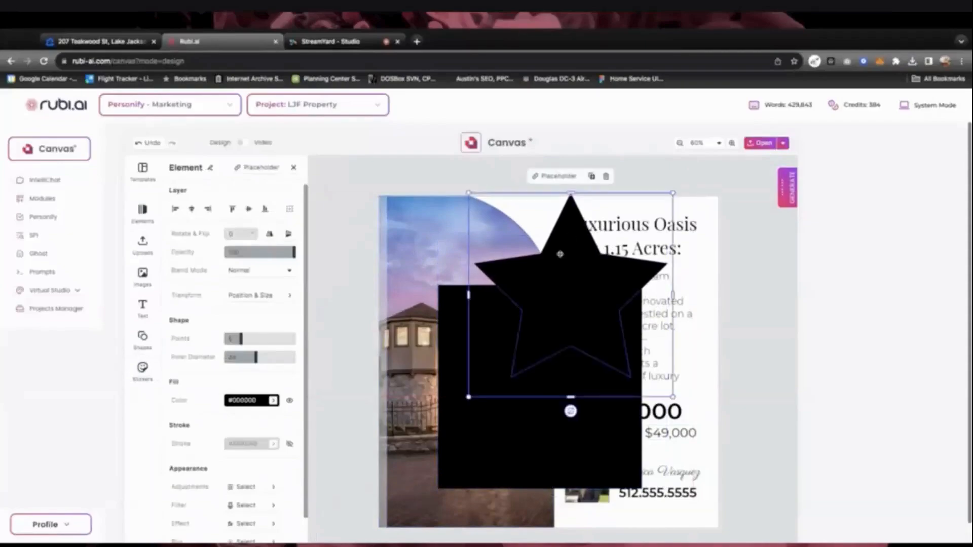
shift+click(522, 437)
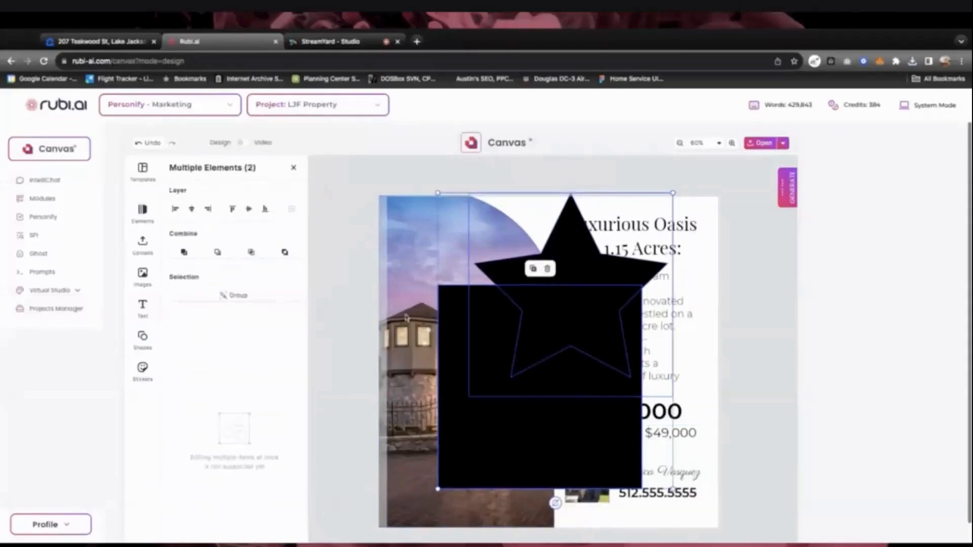
click(548, 269)
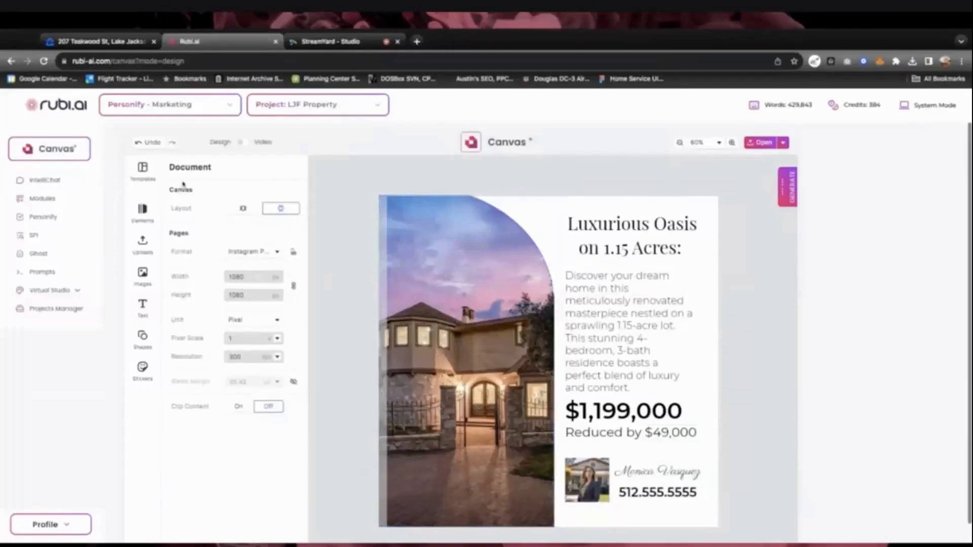
Cancel replacing the flyer with the blank template, then go back to the Canvas+ start page
click(142, 173)
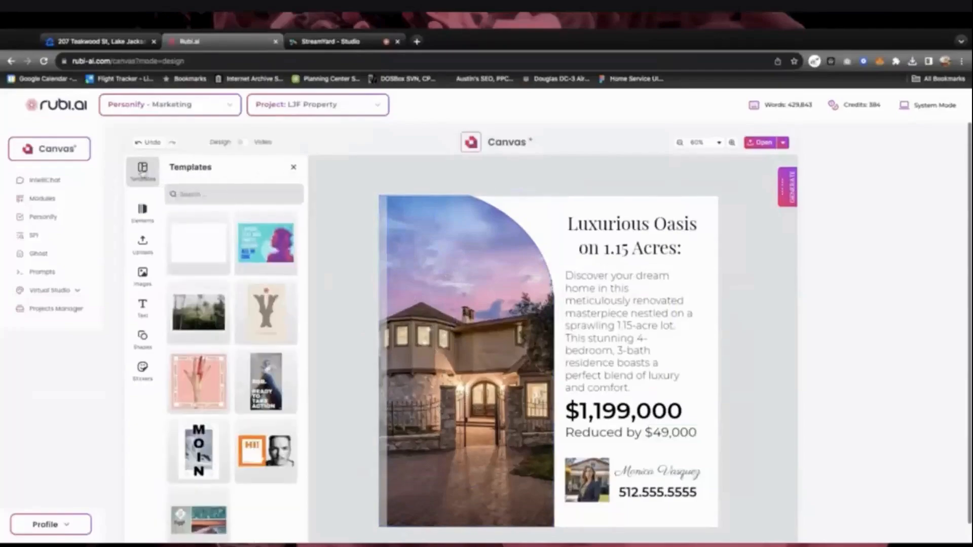
click(194, 247)
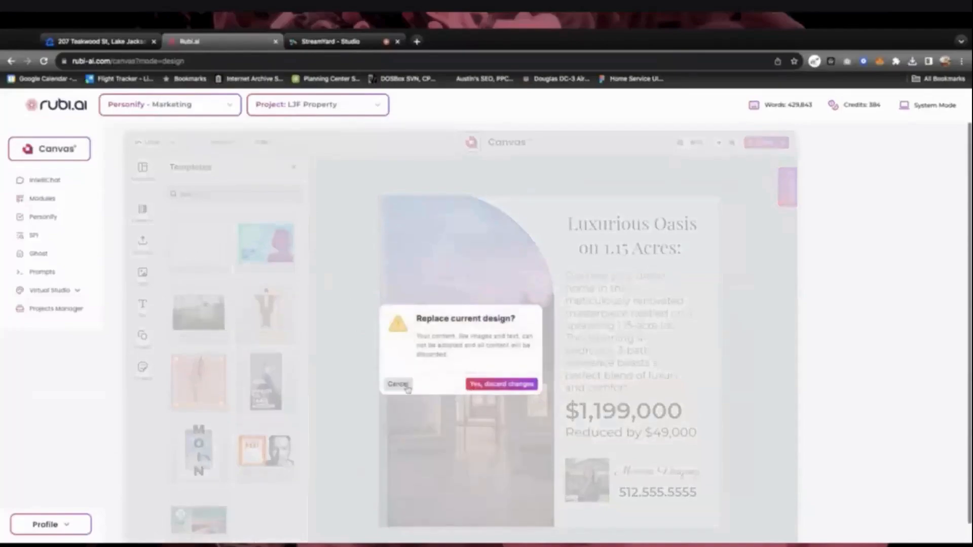
click(402, 384)
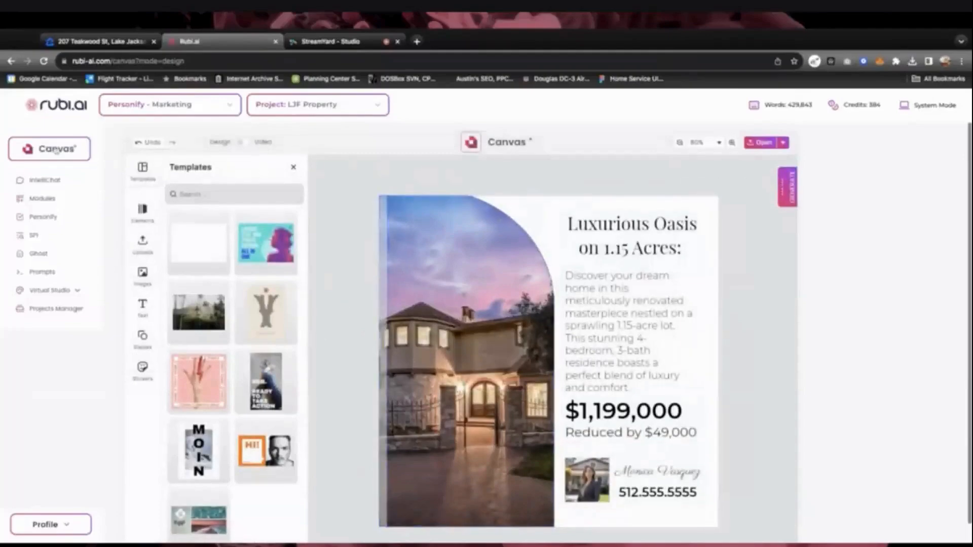
click(56, 149)
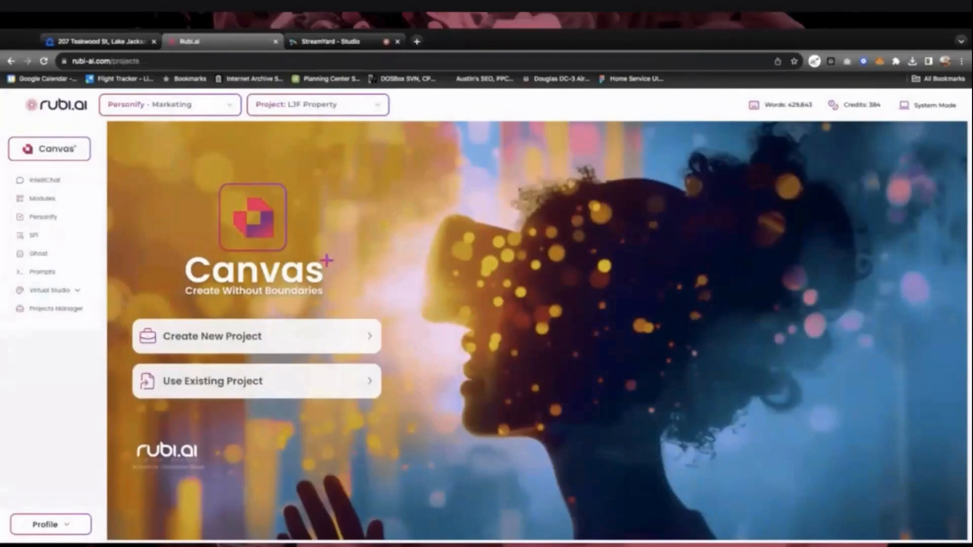
Open the existing LJF Property project in the Canvas+ Design Editor
click(243, 382)
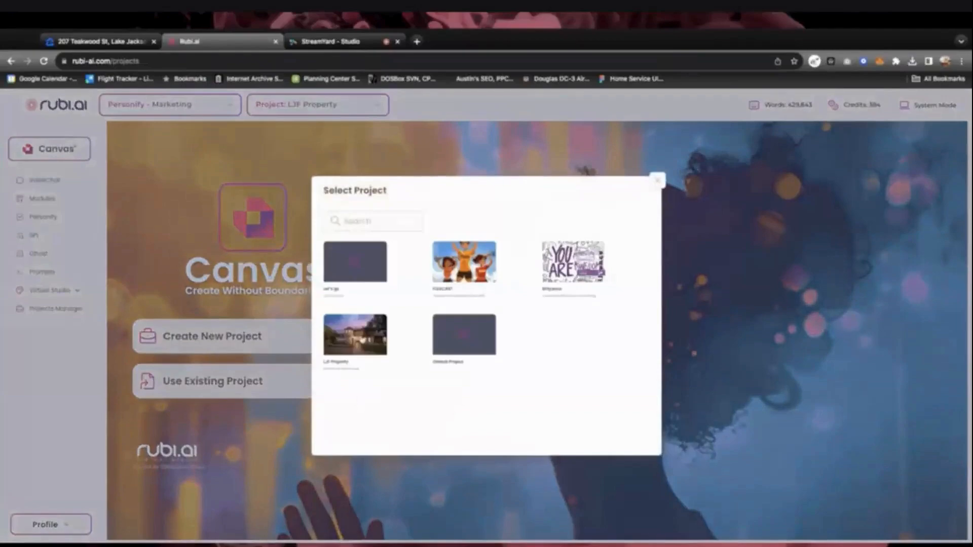
click(361, 340)
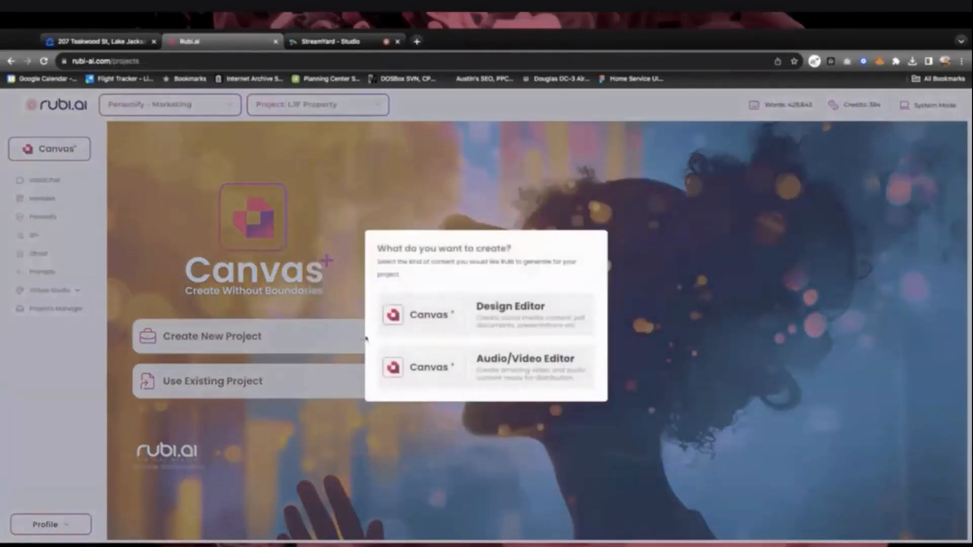
click(464, 323)
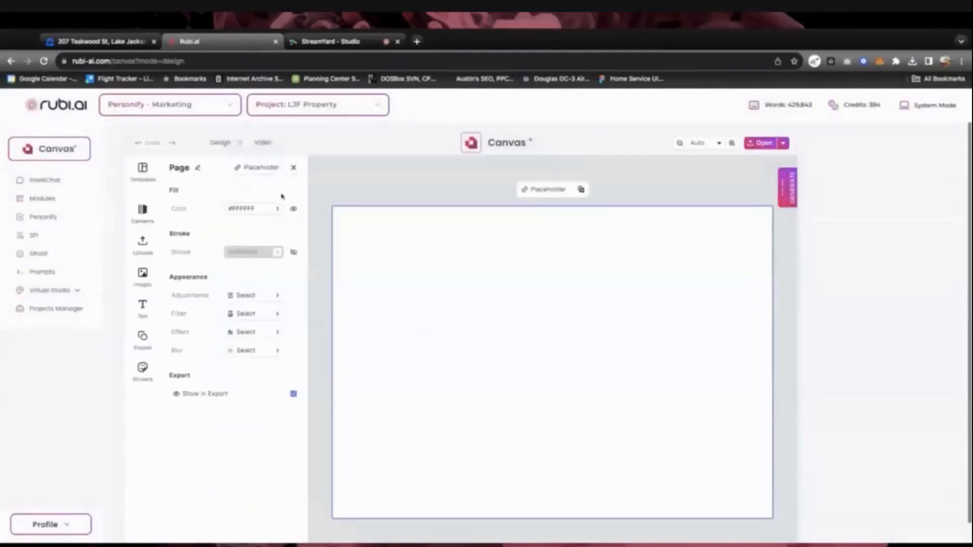
Insert the saved Luxurious Oasis template from the assets onto the blank page
click(294, 169)
click(294, 169)
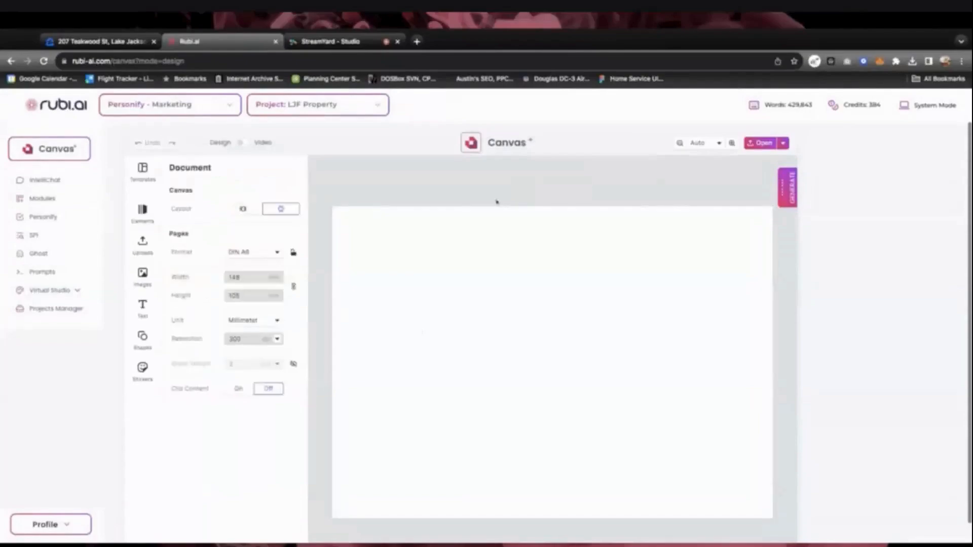
click(765, 145)
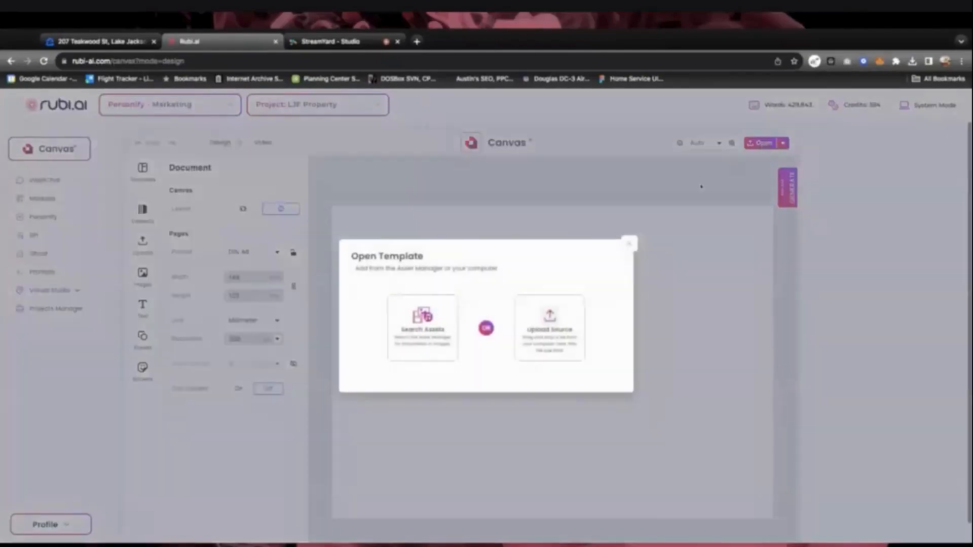
click(423, 330)
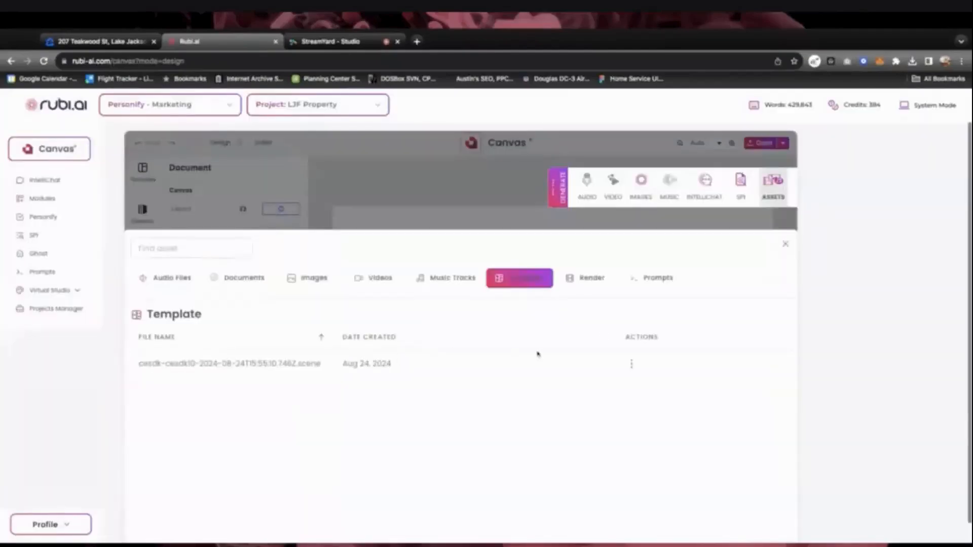
click(631, 365)
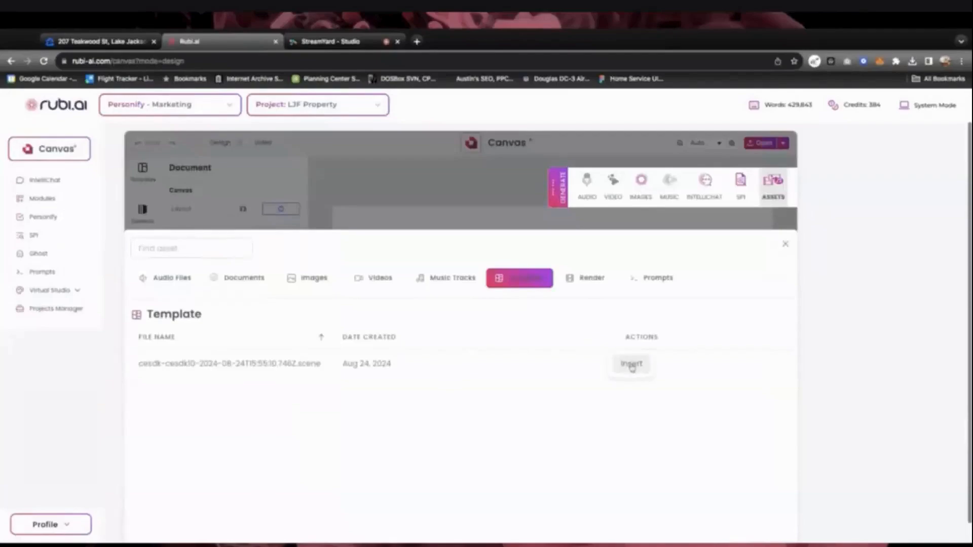
click(632, 364)
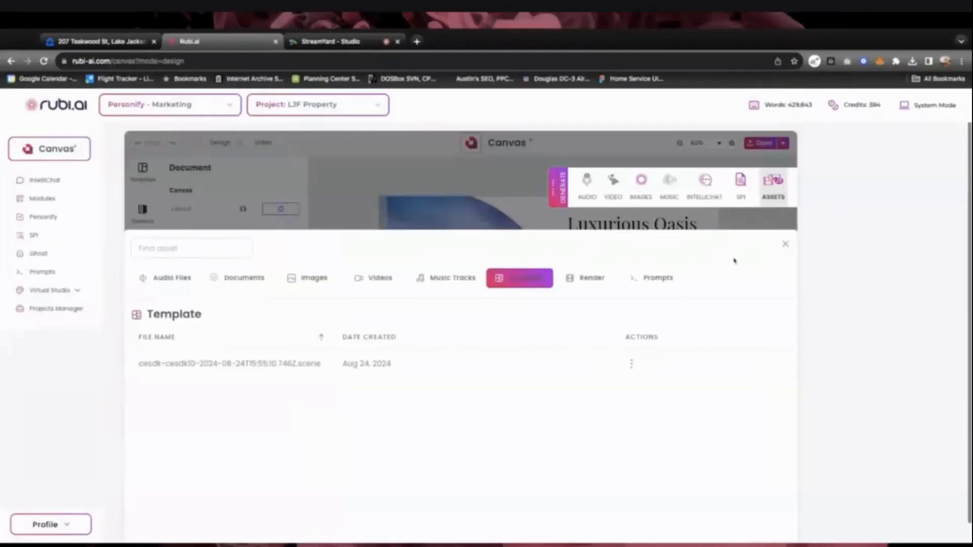
Close the asset manager and go back to the existing-projects picker on the start page
click(787, 246)
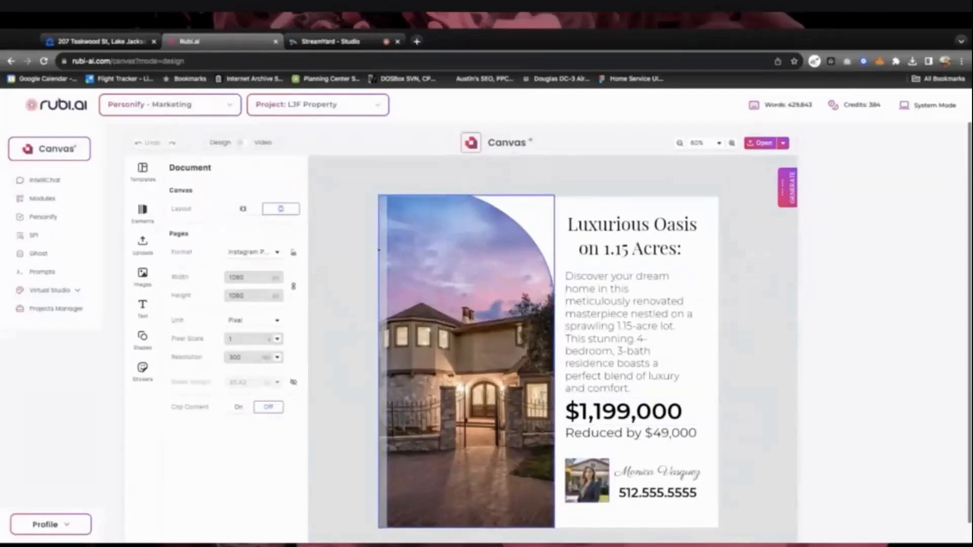
click(74, 153)
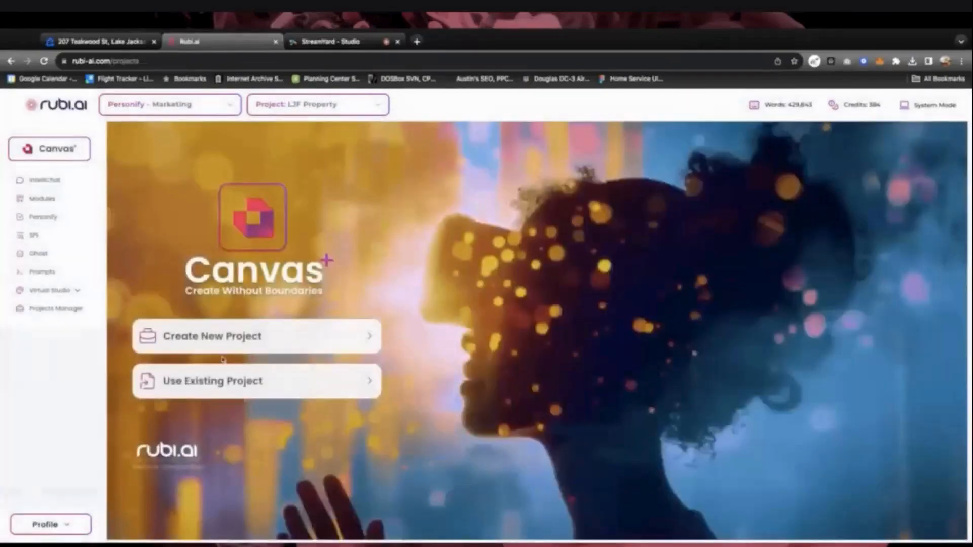
click(227, 381)
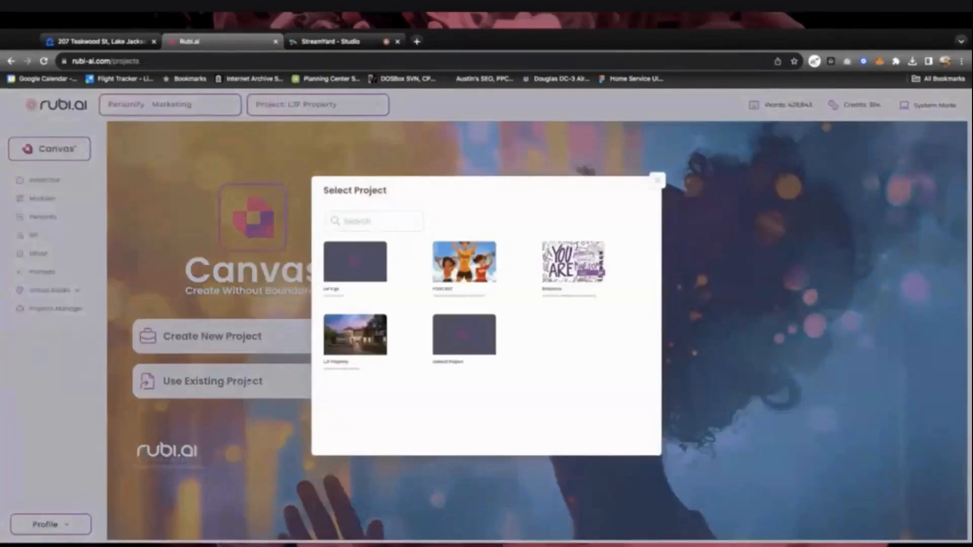
Open LJF Property in the Design Editor and set the page format to Letter (8.5 × 11 in)
click(349, 345)
click(498, 324)
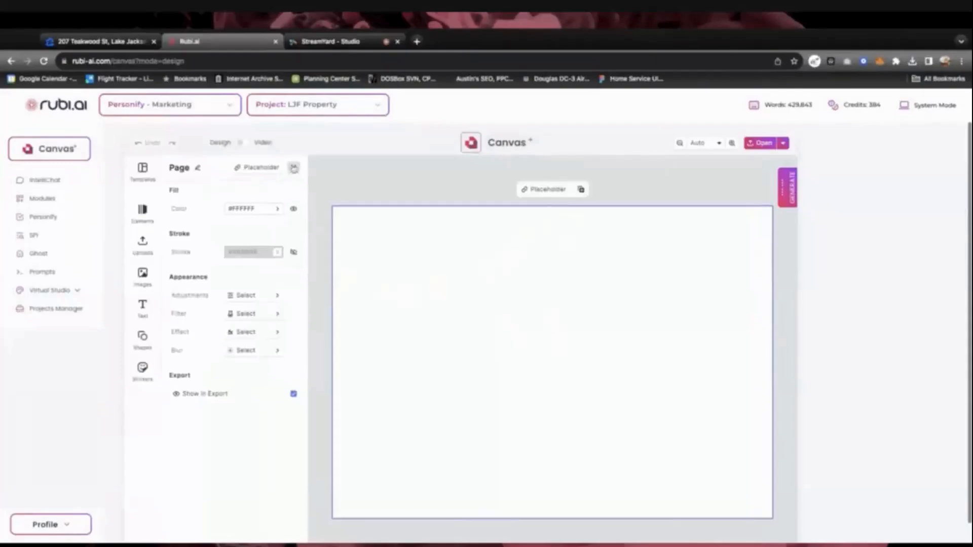
click(293, 168)
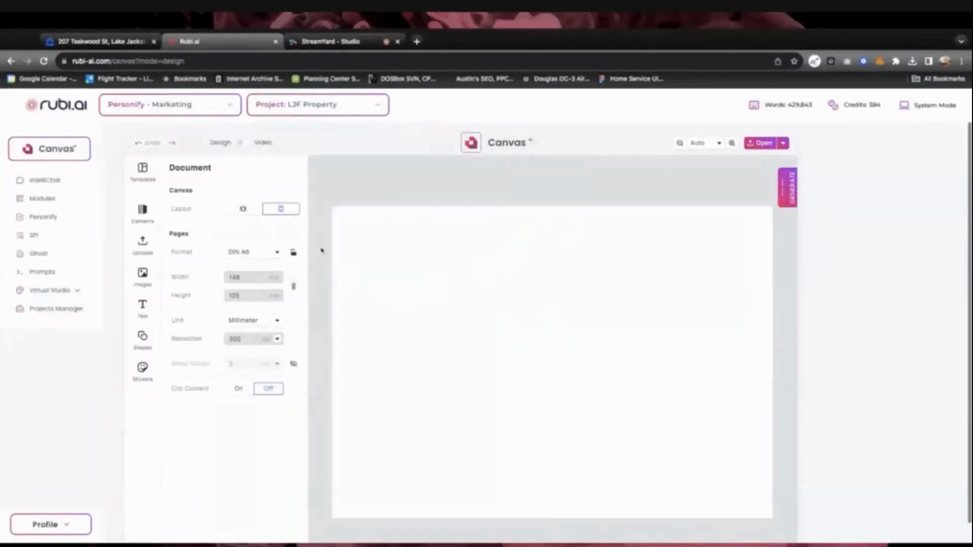
click(274, 254)
scroll(268, 344, down, 5)
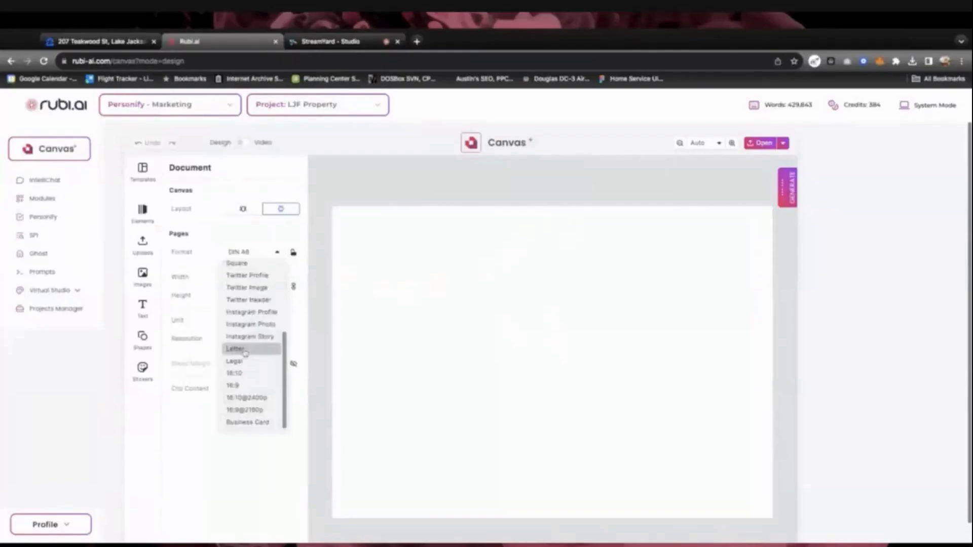
click(235, 349)
click(787, 187)
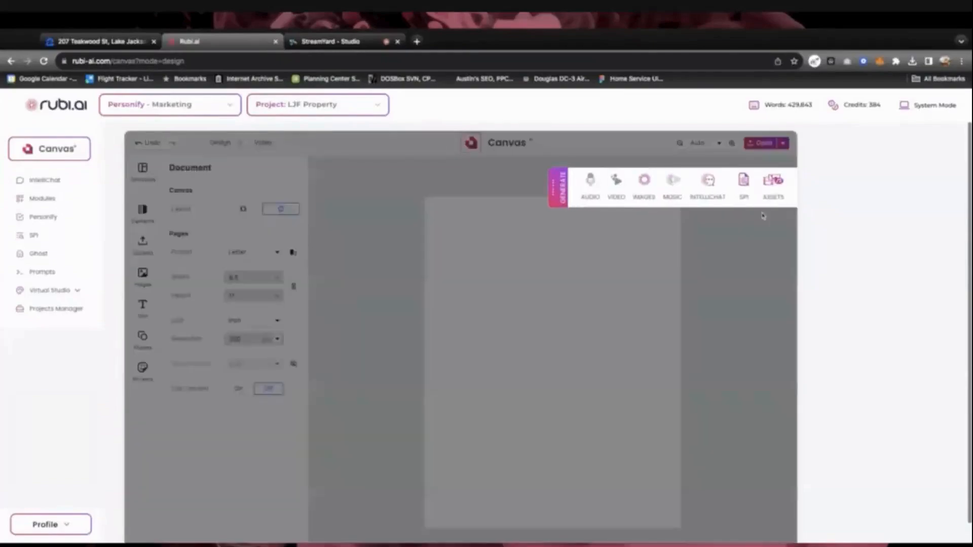
Browse the MidJourney coloring-book house images, preview the left one, then close the generator
click(647, 191)
scroll(461, 414, down, 2)
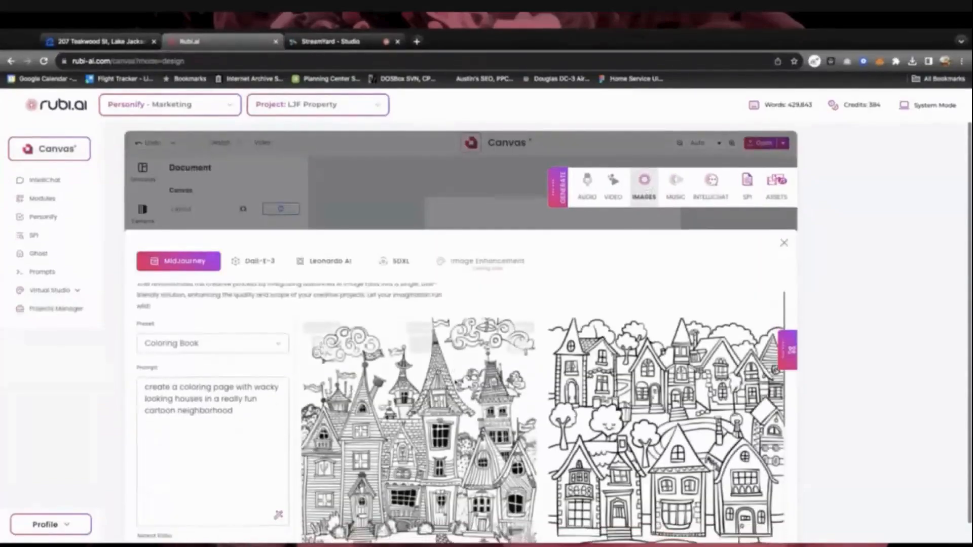
scroll(461, 414, down, 7)
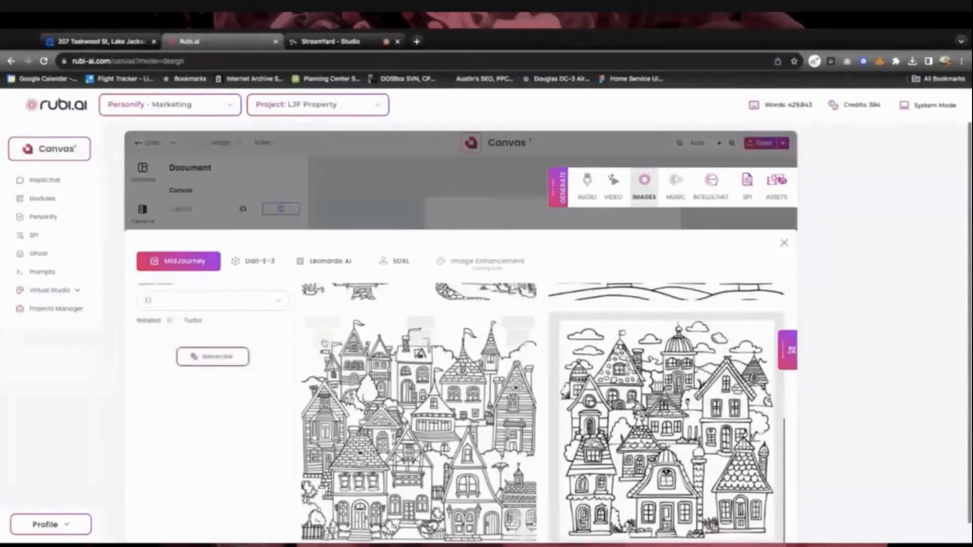
click(314, 337)
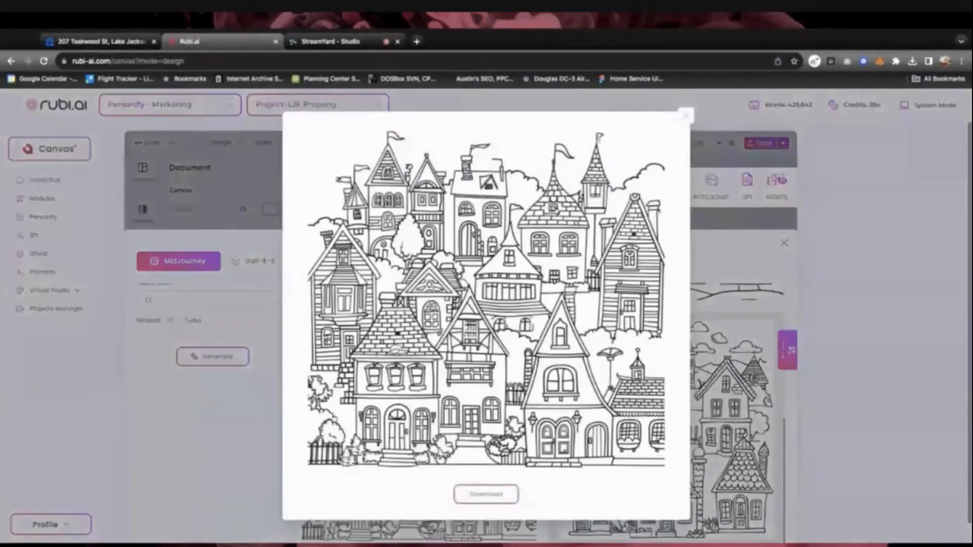
click(687, 116)
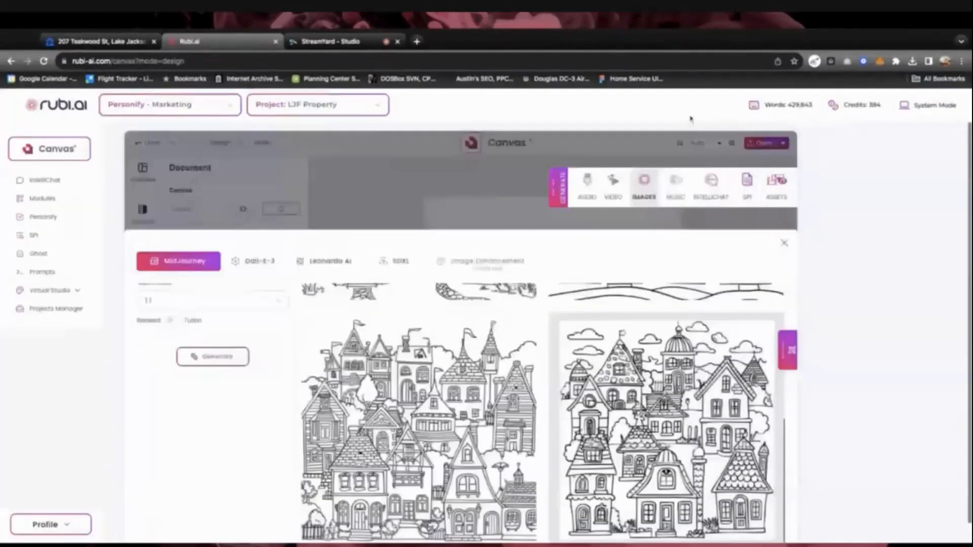
click(784, 243)
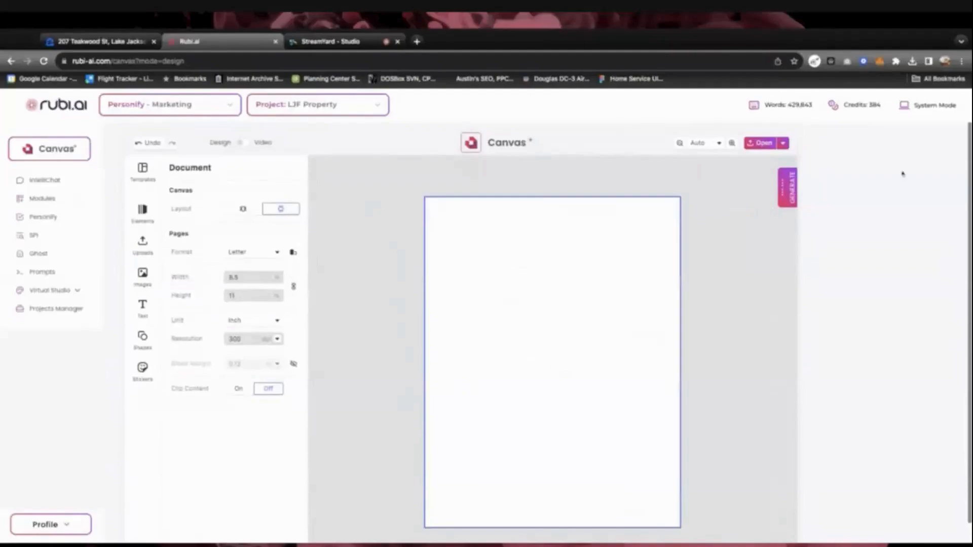
Add the left MidJourney coloring-book houses image to the assets
click(794, 191)
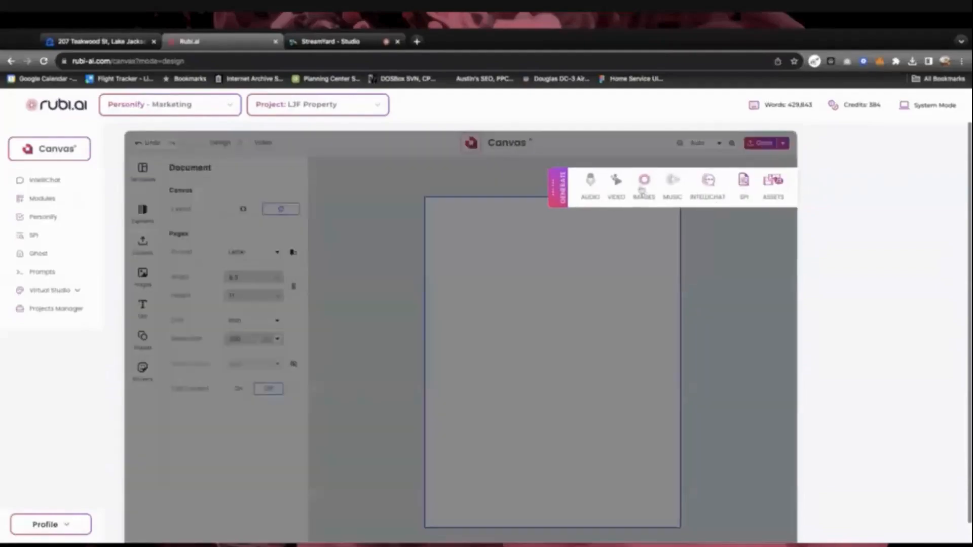
click(643, 187)
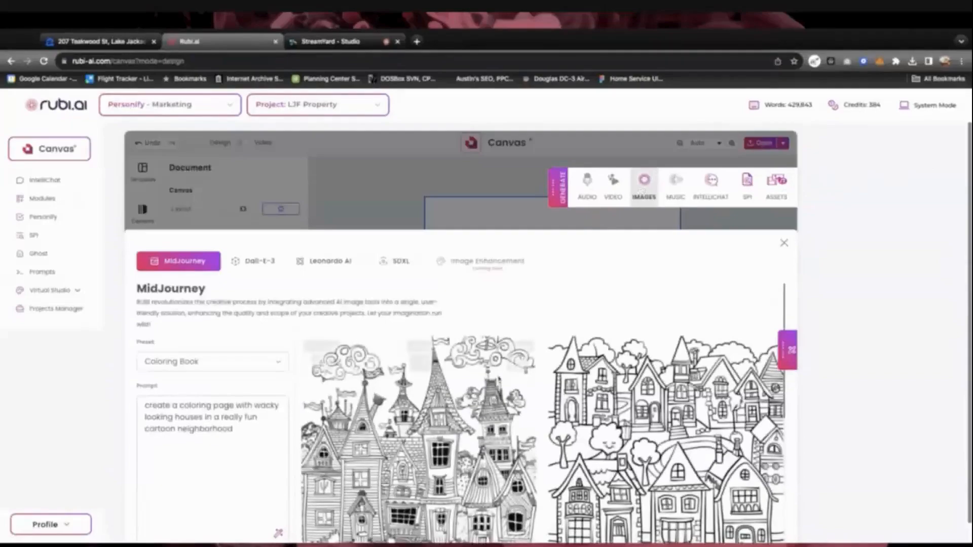
scroll(499, 395, down, 3)
scroll(499, 395, down, 3)
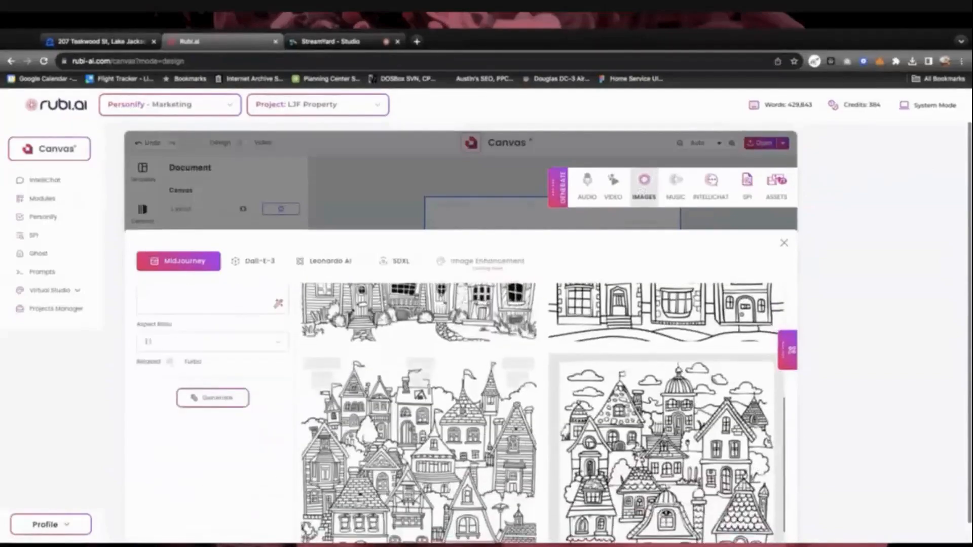
scroll(461, 413, down, 1)
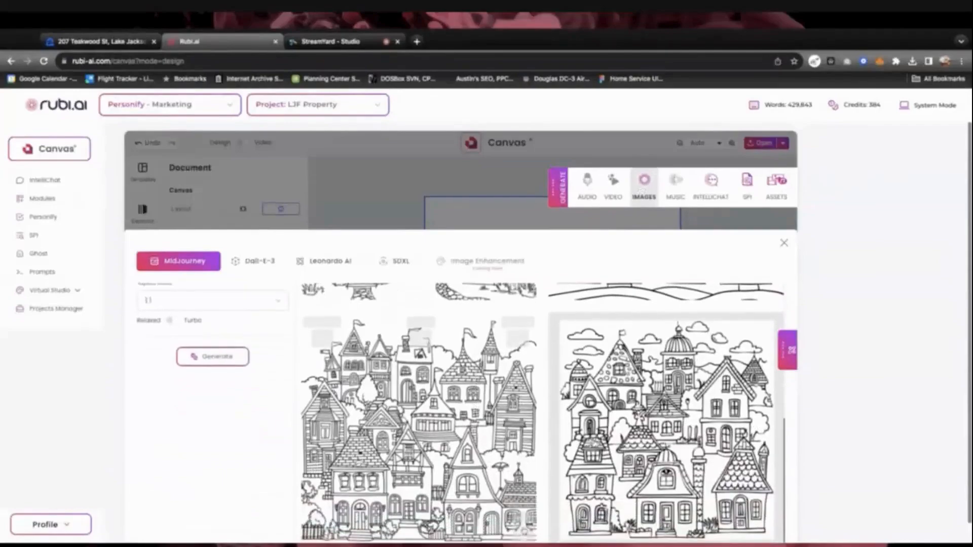
click(523, 526)
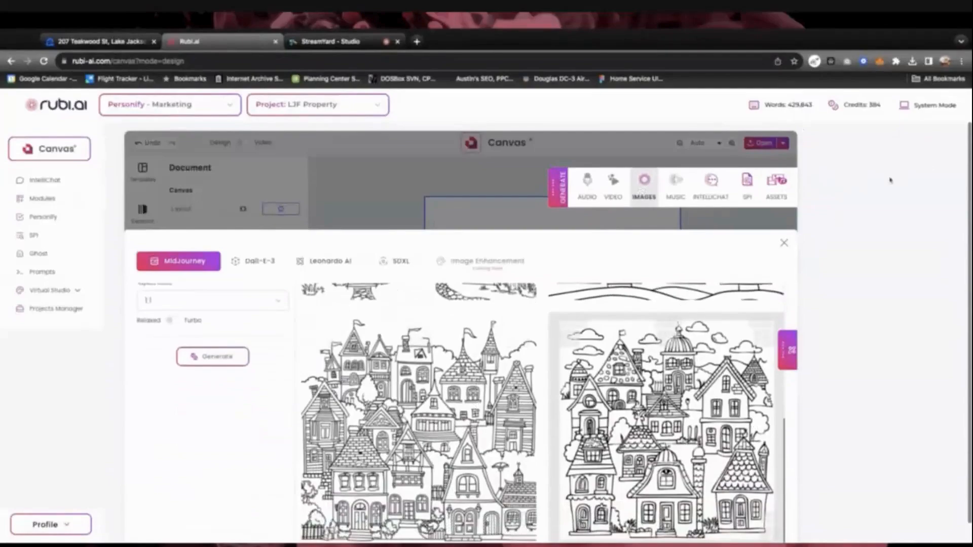
Switch System Mode to Dark and close the image generator
click(909, 106)
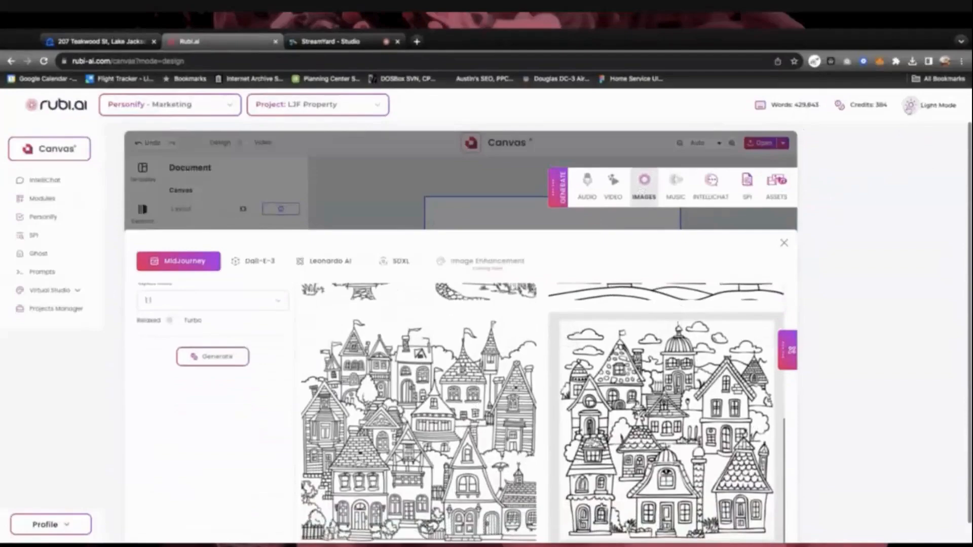
click(909, 107)
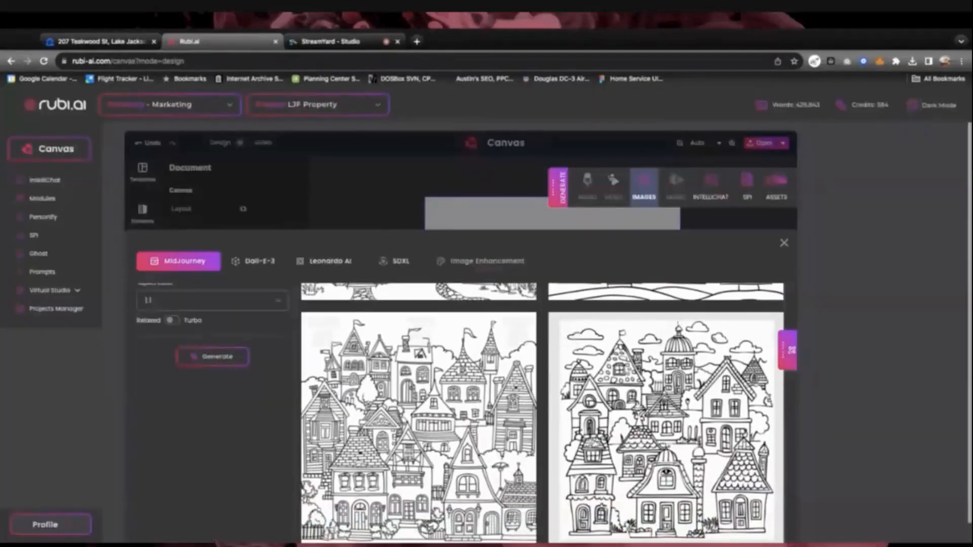
scroll(506, 488, down, 1)
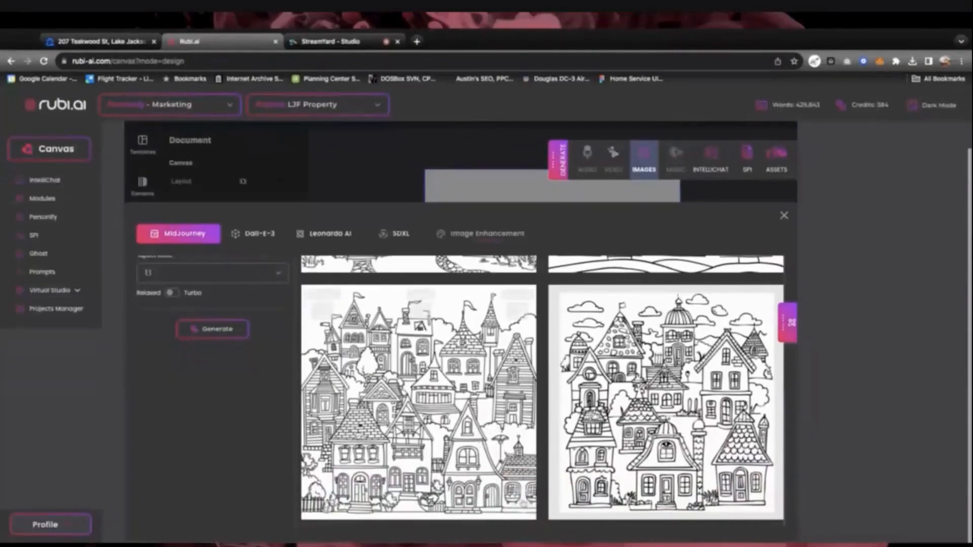
click(784, 216)
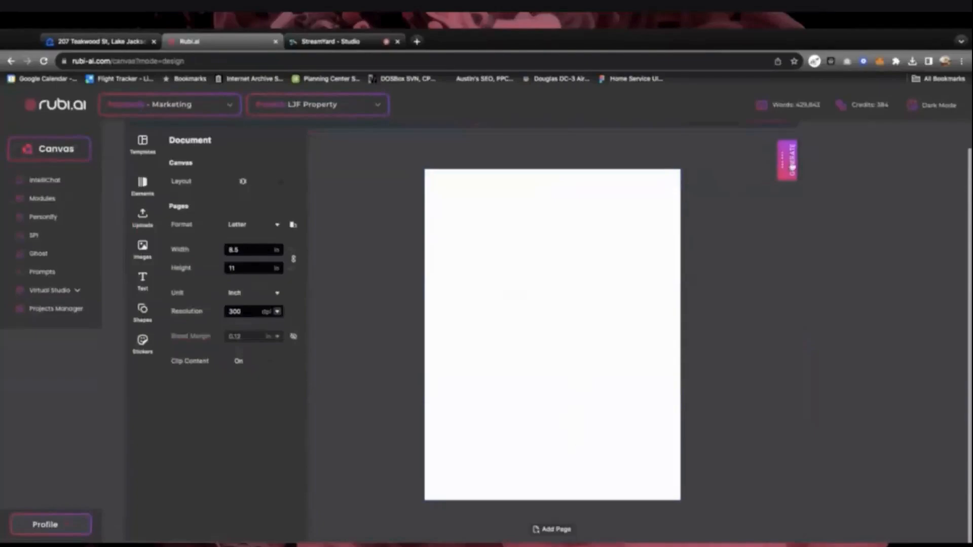
Add another coloring-book houses image to assets, close the generator, and select the page
click(793, 166)
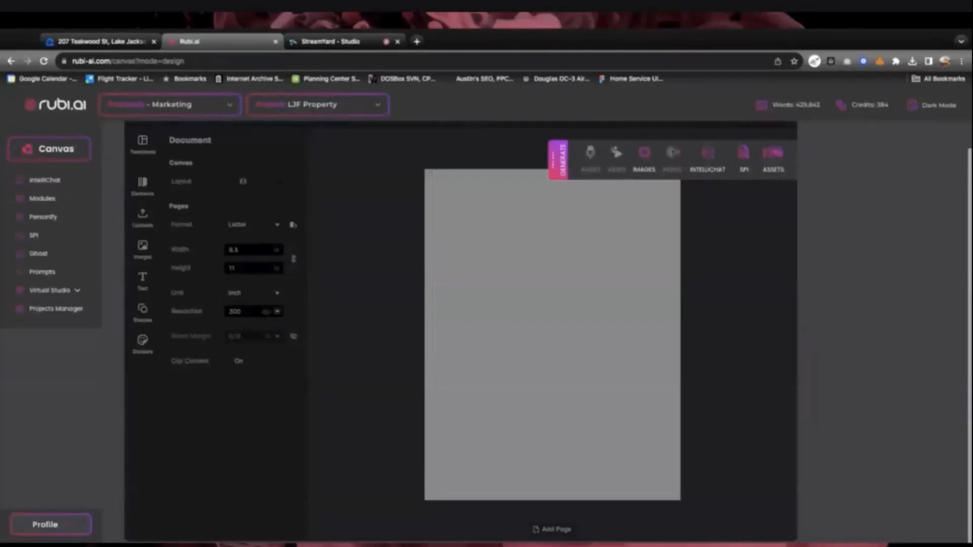
click(644, 157)
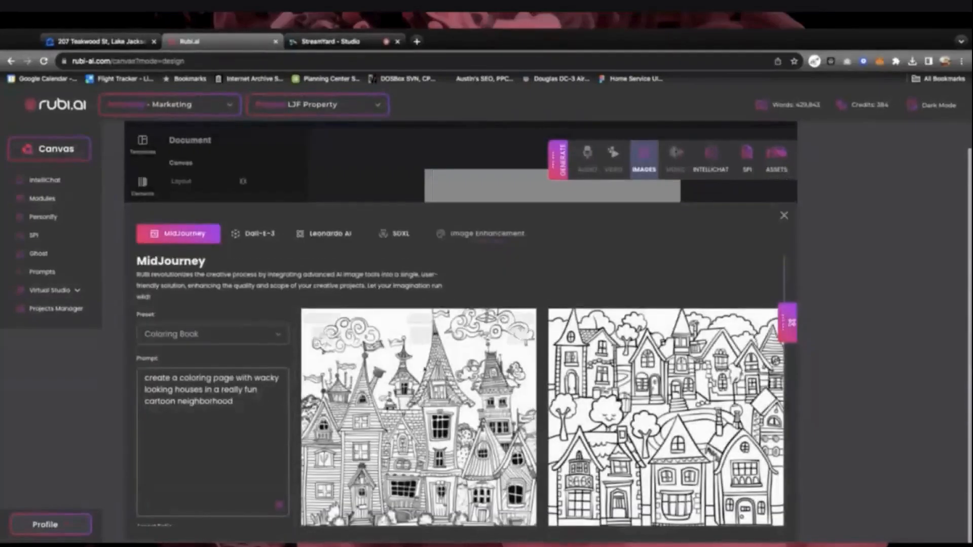
scroll(460, 393, down, 5)
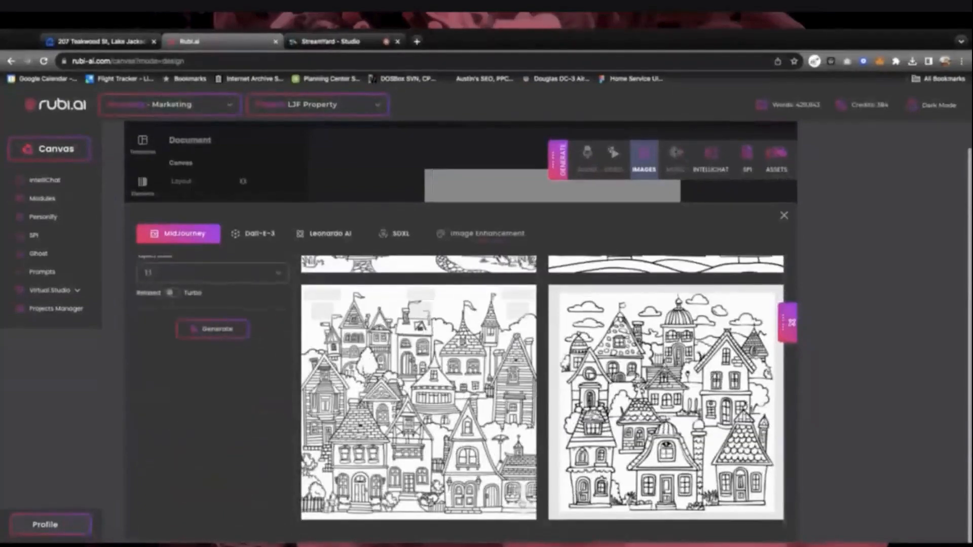
click(523, 504)
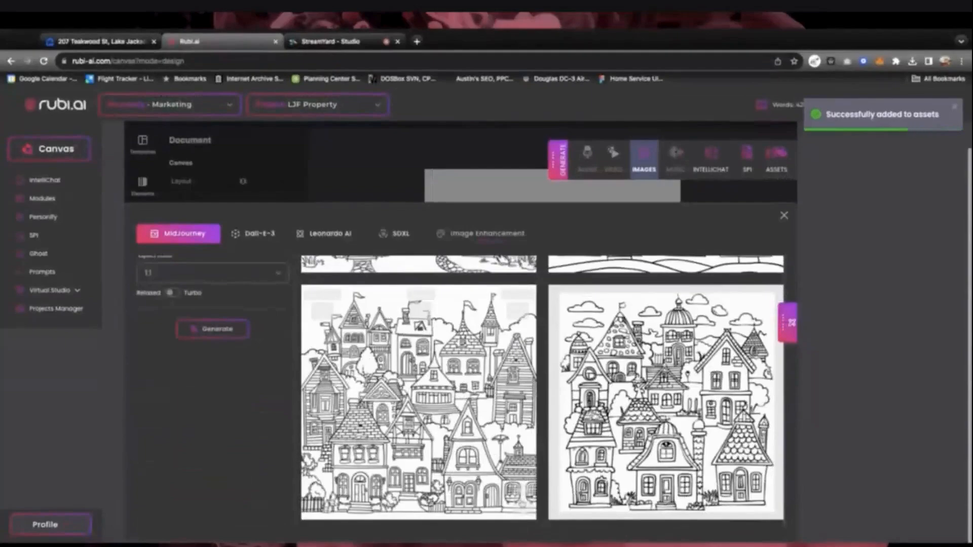
click(784, 216)
click(545, 243)
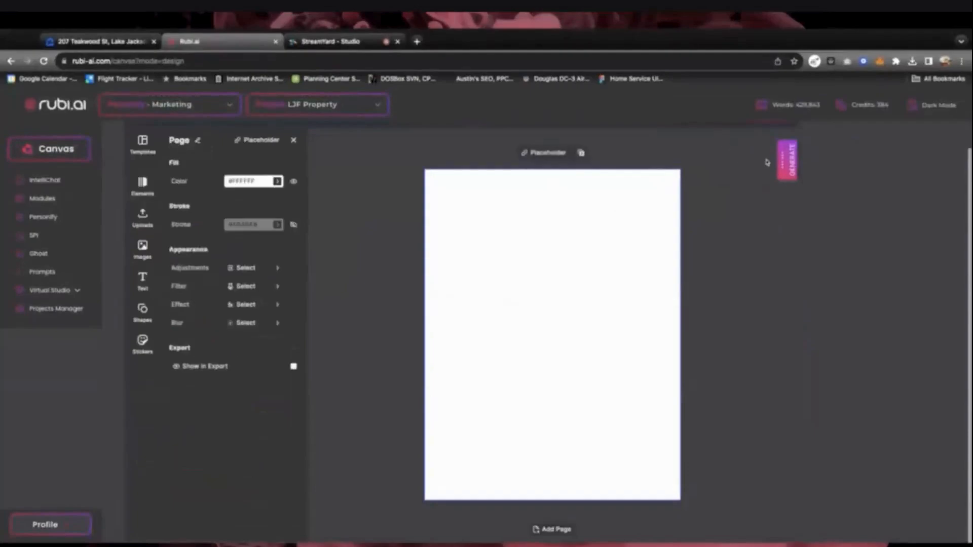
Review the saved renders in the Assets library's Render tab, then return to the Canvas start page
click(786, 162)
click(784, 163)
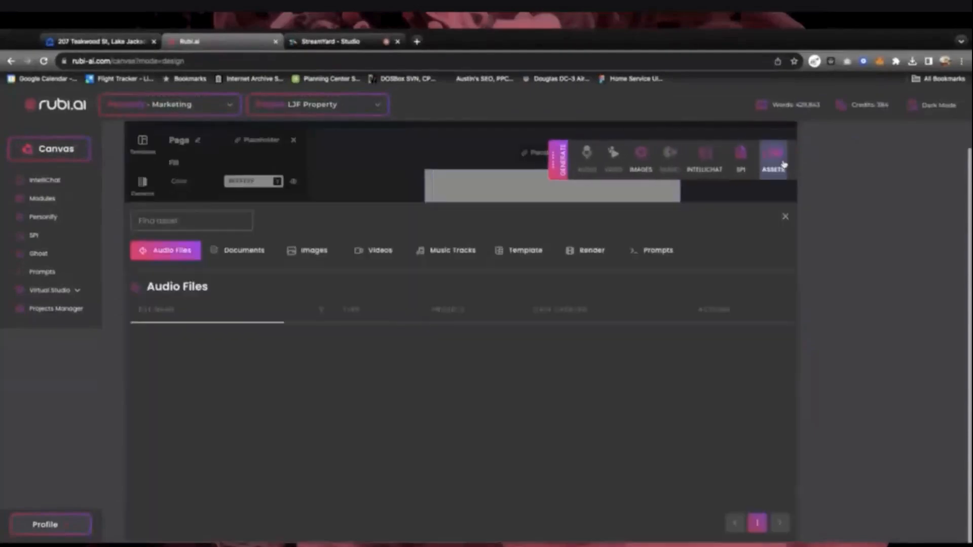
click(595, 252)
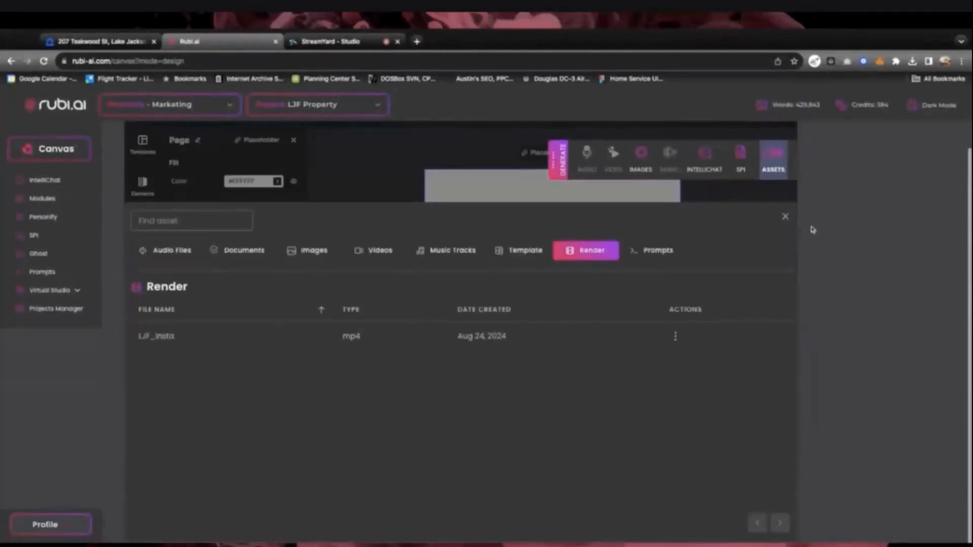
click(785, 216)
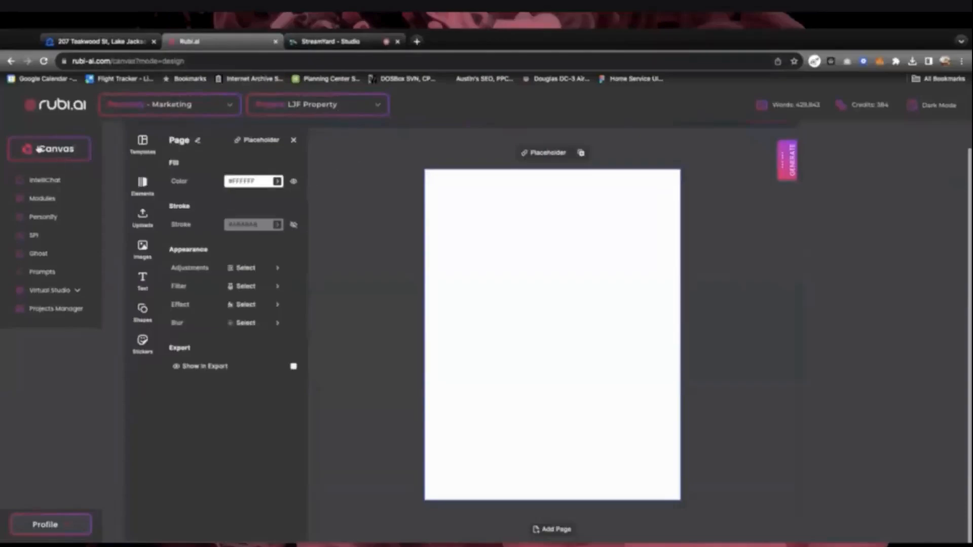
click(39, 149)
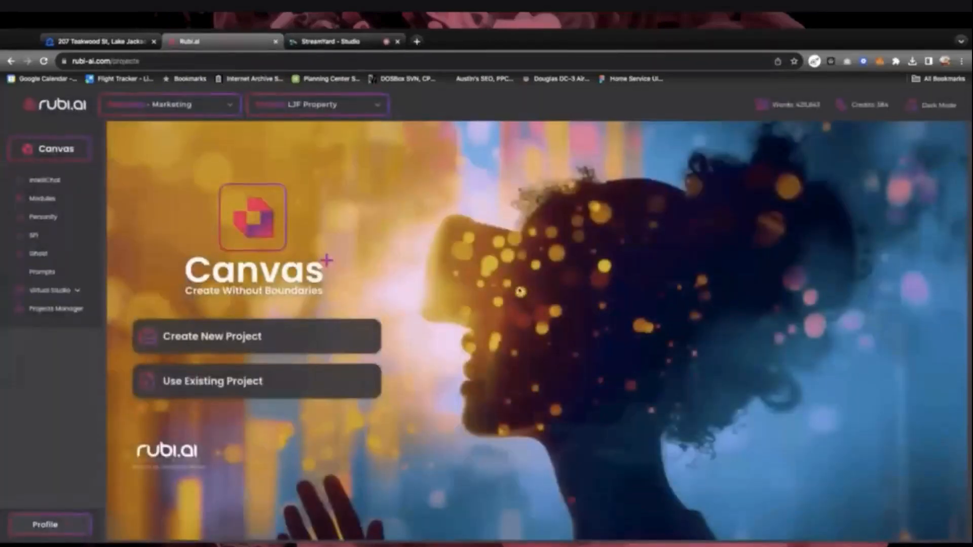